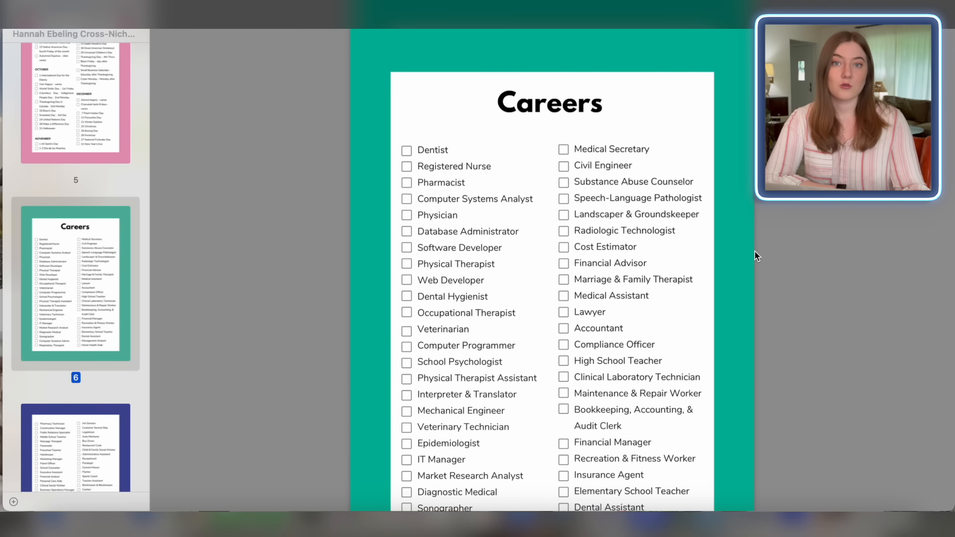
# Read through the Careers checklist and its continuation on the following page
pyautogui.scroll(-3, 755, 256)
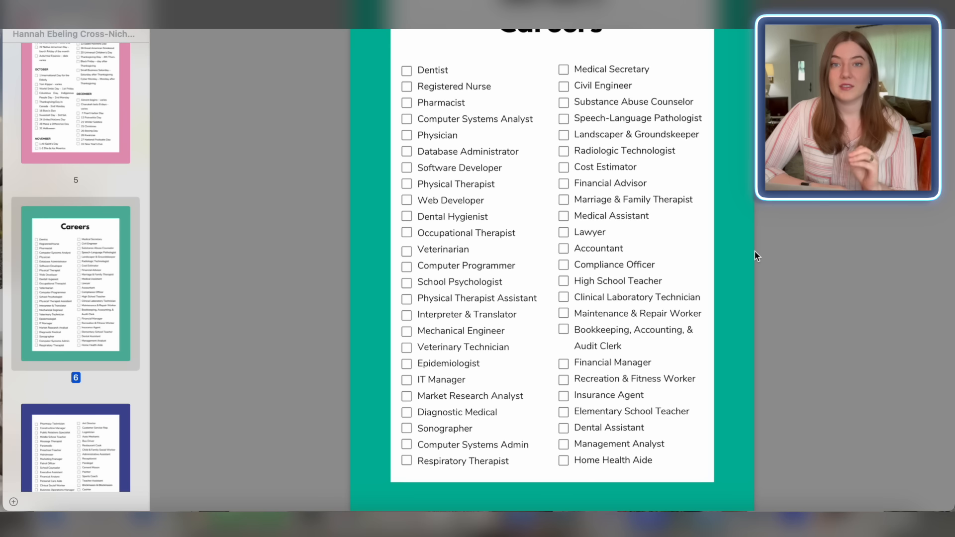
pyautogui.scroll(-5, 755, 255)
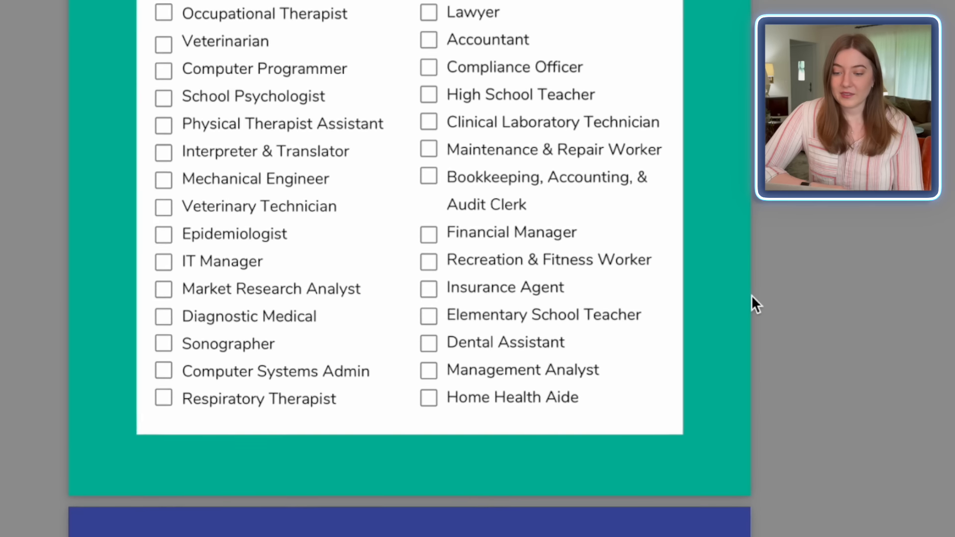
pyautogui.scroll(-2, 751, 296)
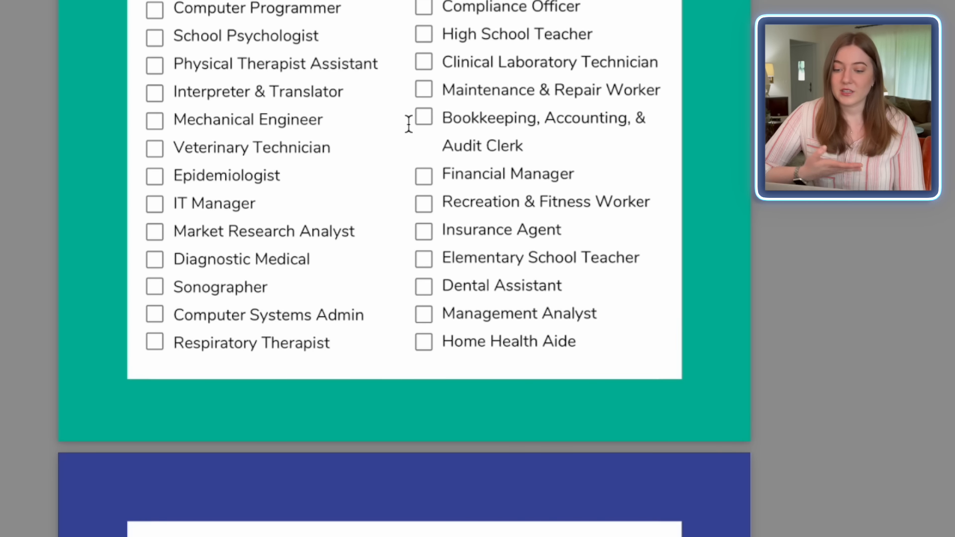
pyautogui.scroll(-5, 466, 398)
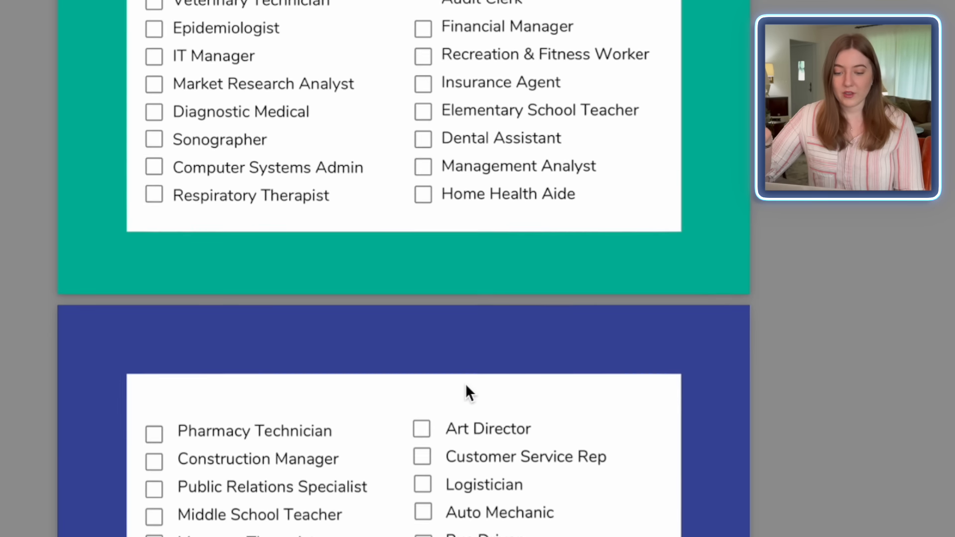
pyautogui.scroll(-5, 599, 450)
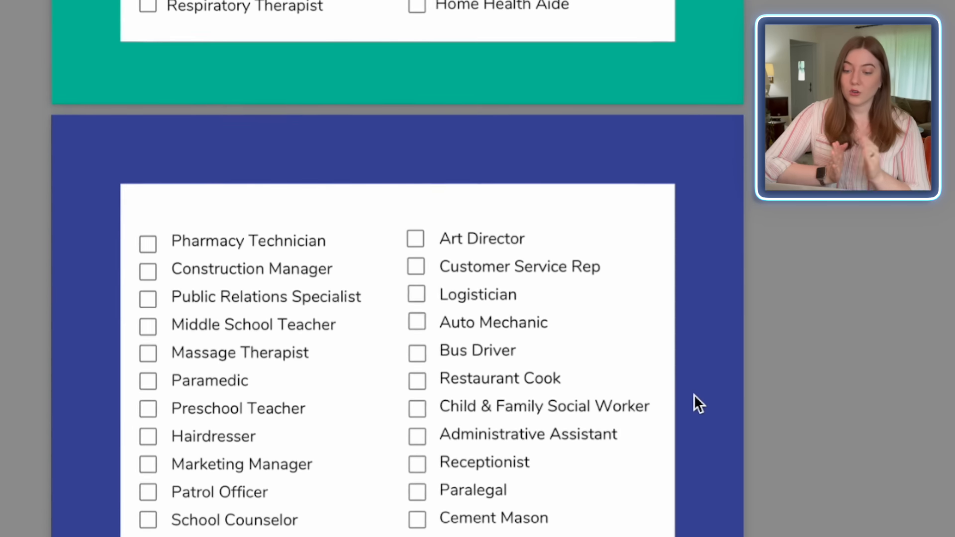
pyautogui.scroll(-4, 693, 381)
pyautogui.scroll(-3, 693, 381)
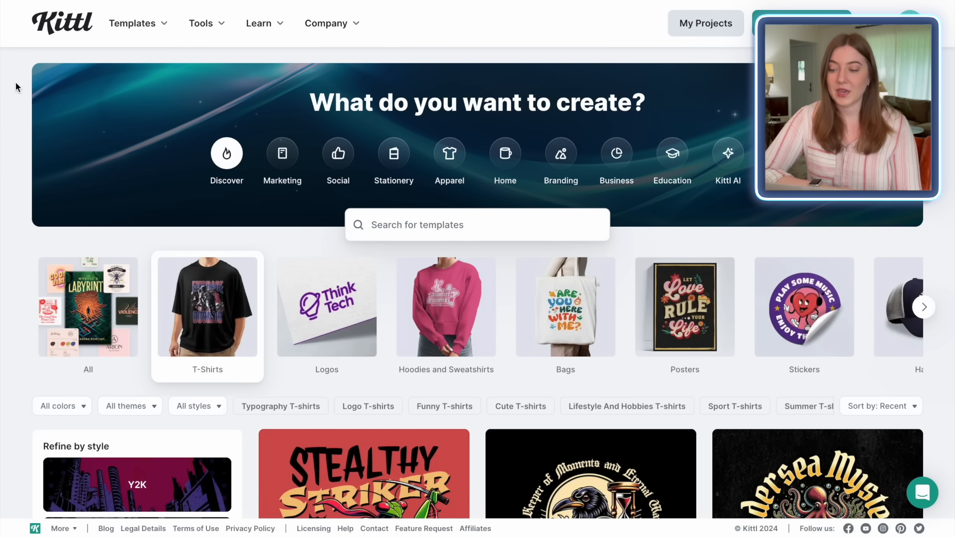
# Switch to Kittl and search the T-shirt templates for "nurse"
pyautogui.scroll(-1, 16, 82)
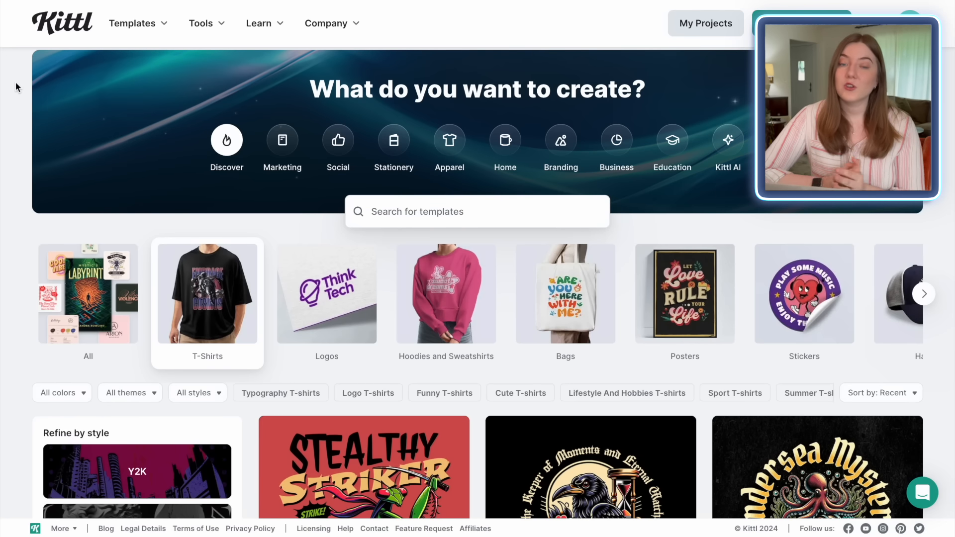
pyautogui.scroll(-2, 16, 83)
pyautogui.scroll(-1, 7, 184)
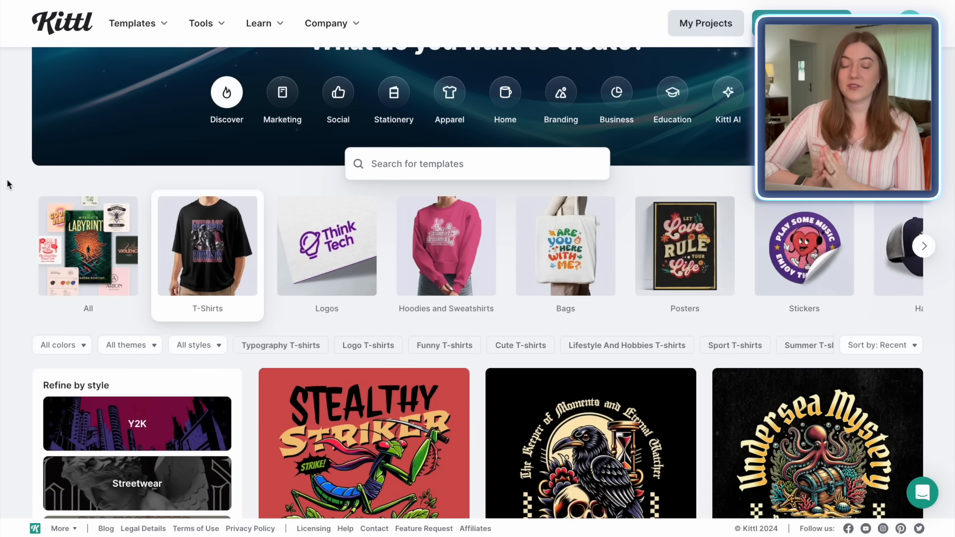
pyautogui.click(400, 171)
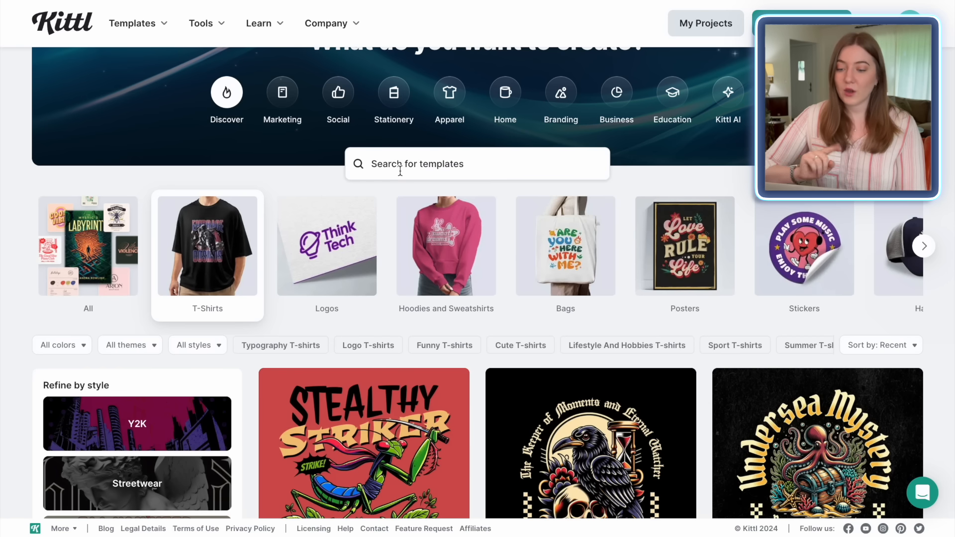
pyautogui.write('nurse')
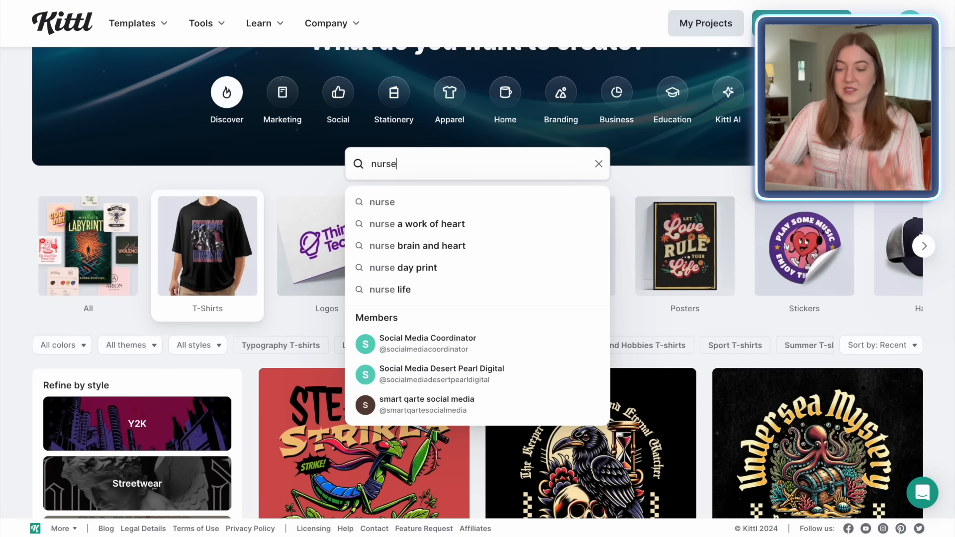
pyautogui.press('Return')
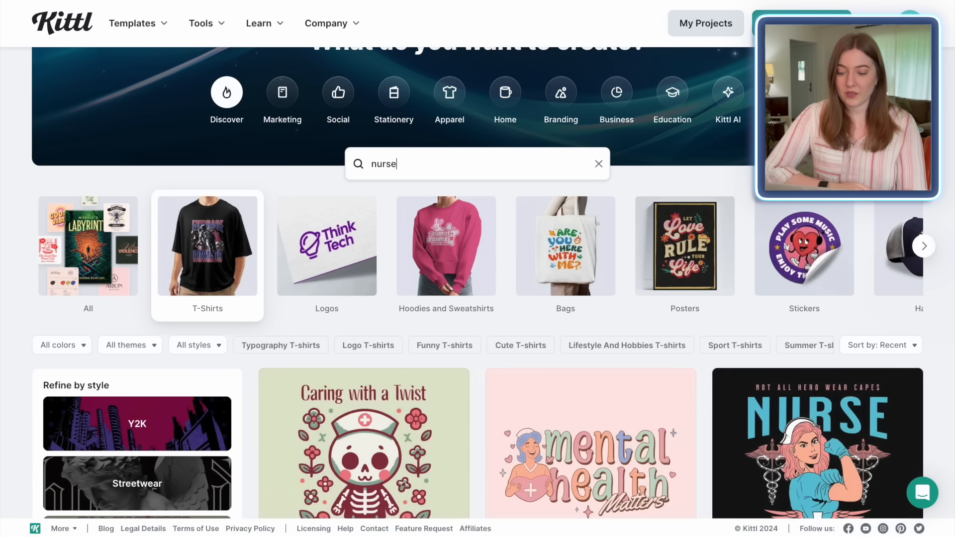
# Browse the nurse designs, open the "Nurse a Work of Heart" T-shirt template and start editing its project name
pyautogui.scroll(-6, 478, 283)
pyautogui.scroll(-5, 477, 282)
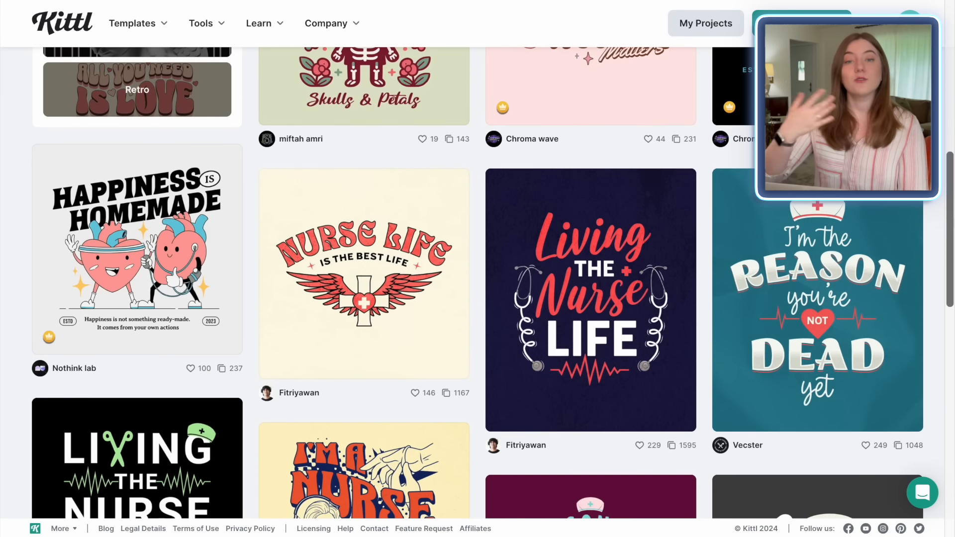
pyautogui.scroll(-3, 477, 283)
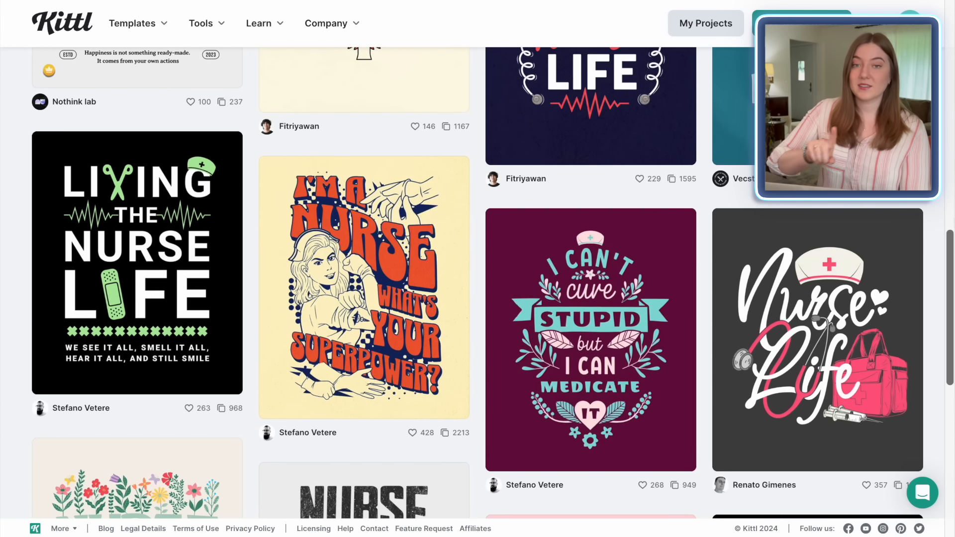
pyautogui.scroll(-7, 477, 283)
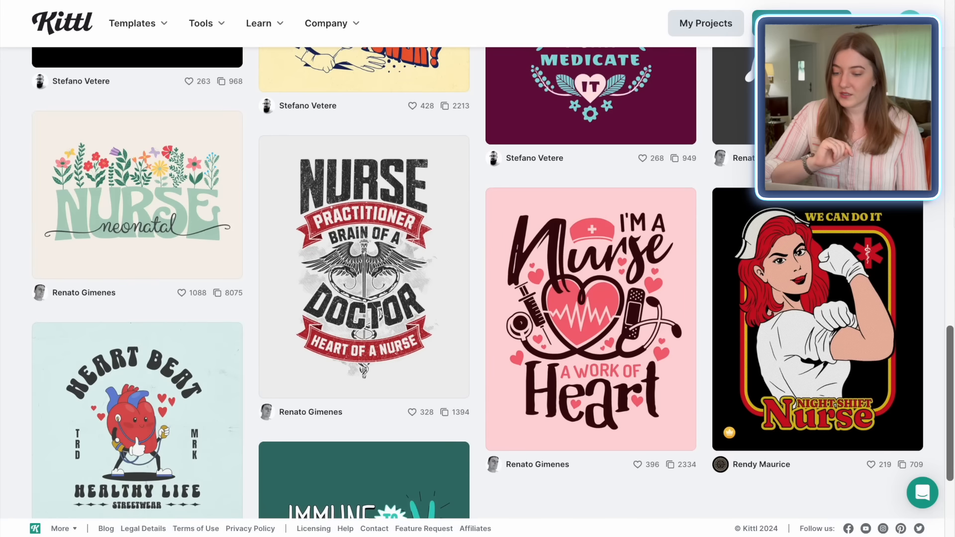
pyautogui.scroll(-2, 477, 283)
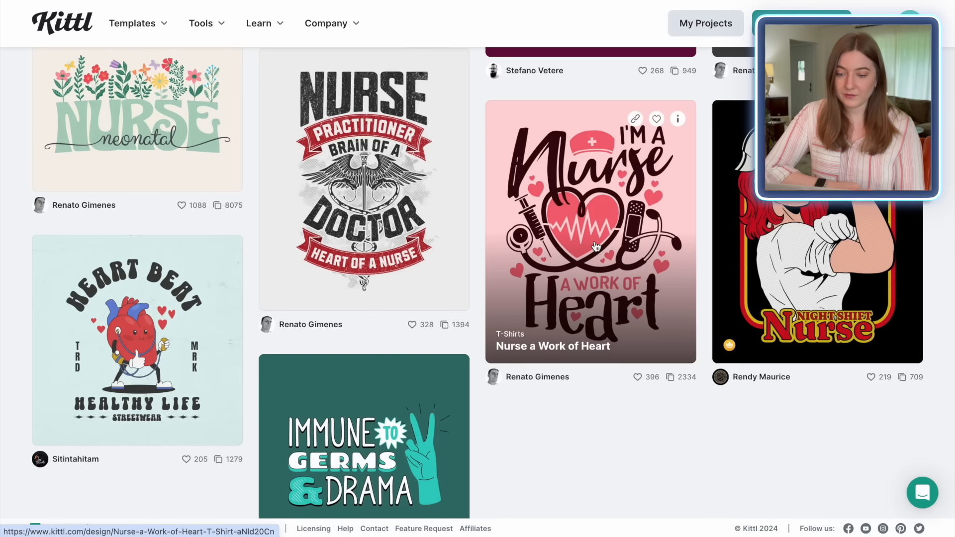
pyautogui.scroll(1, 596, 246)
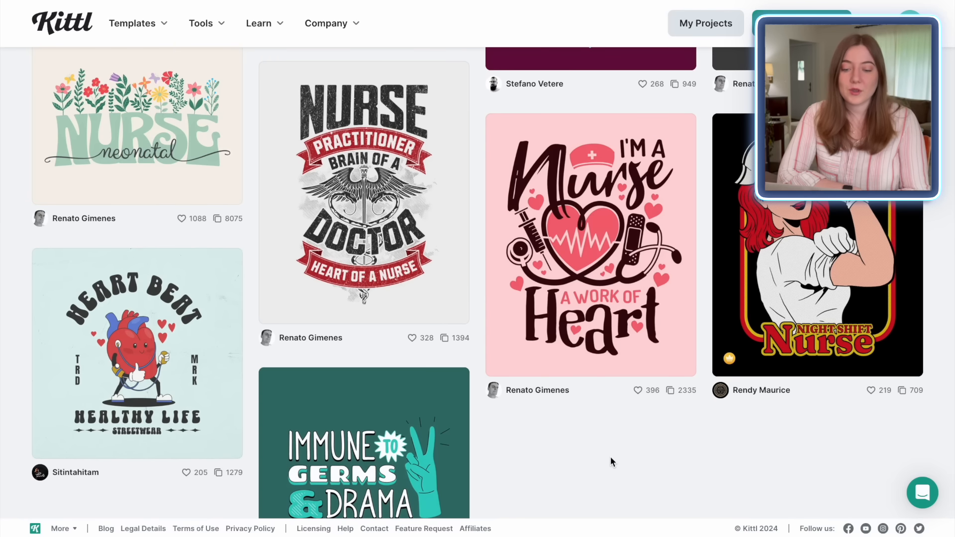
pyautogui.click(587, 255)
pyautogui.click(193, 26)
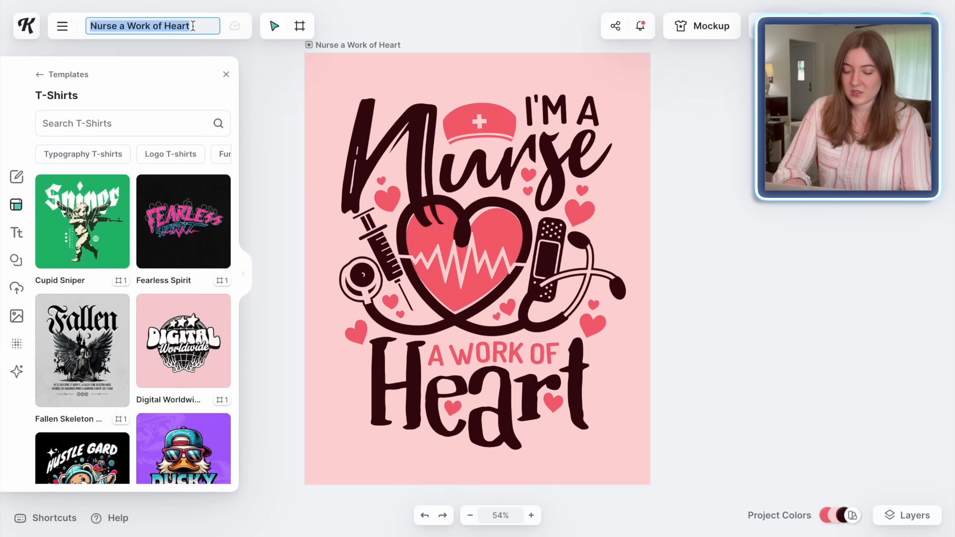
pyautogui.write('Ph')
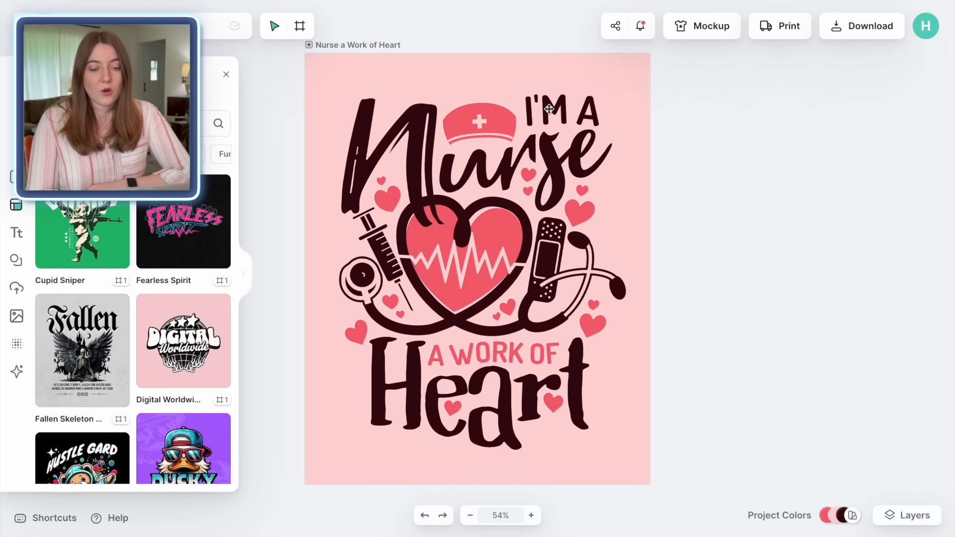
# Ungroup the template's illustration elements, including the nested group of small hearts
pyautogui.click(468, 126)
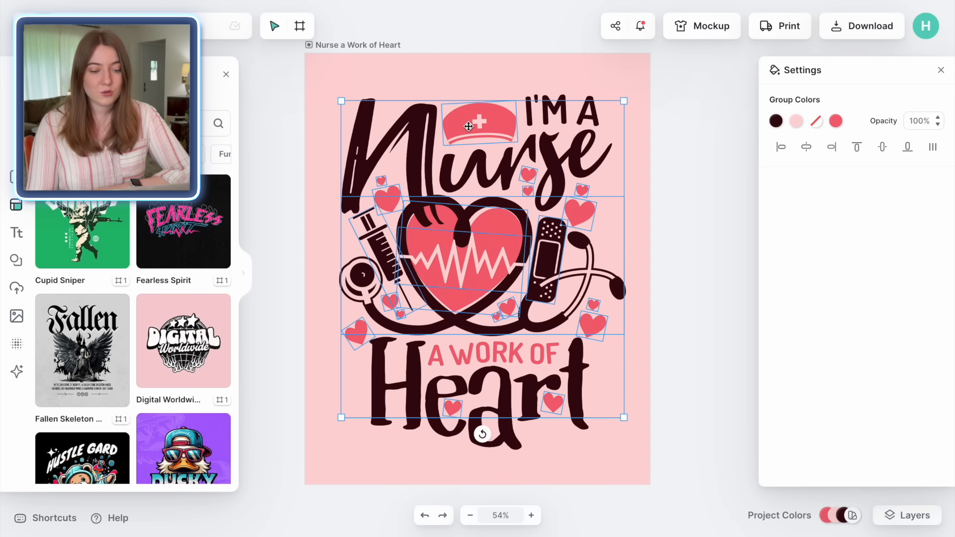
pyautogui.rightClick(468, 126)
pyautogui.click(511, 194)
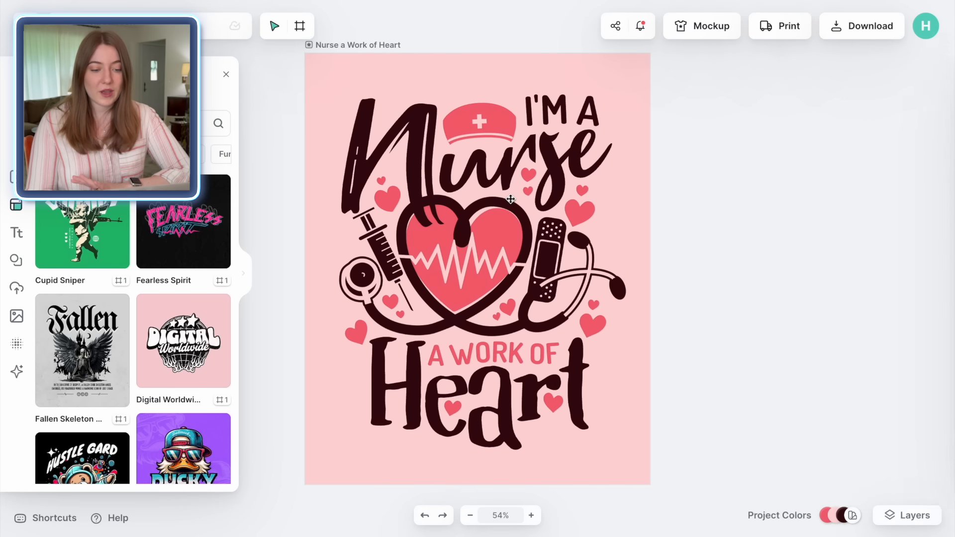
pyautogui.click(386, 203)
pyautogui.rightClick(386, 204)
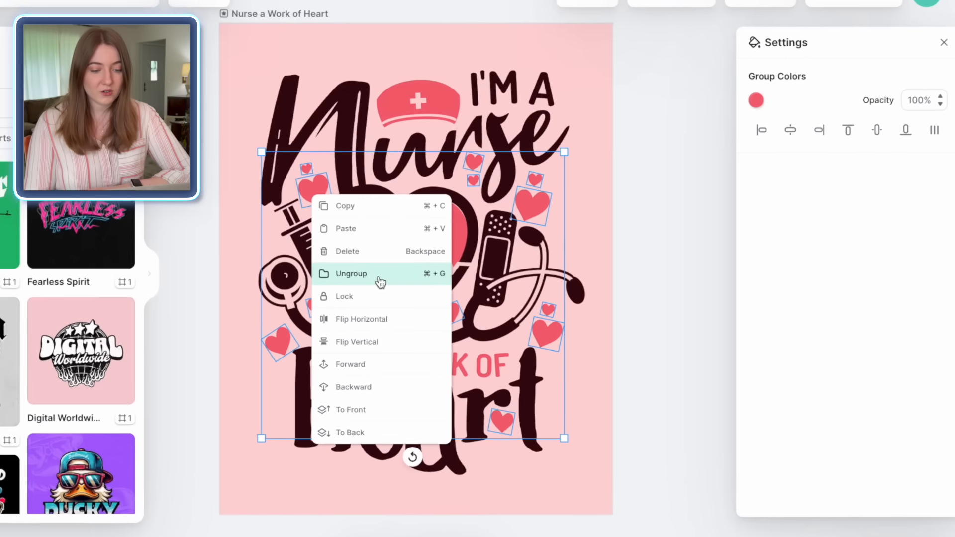
pyautogui.click(457, 273)
# Delete the nurse cap above the script word and the bandage beside the large heart
pyautogui.click(471, 132)
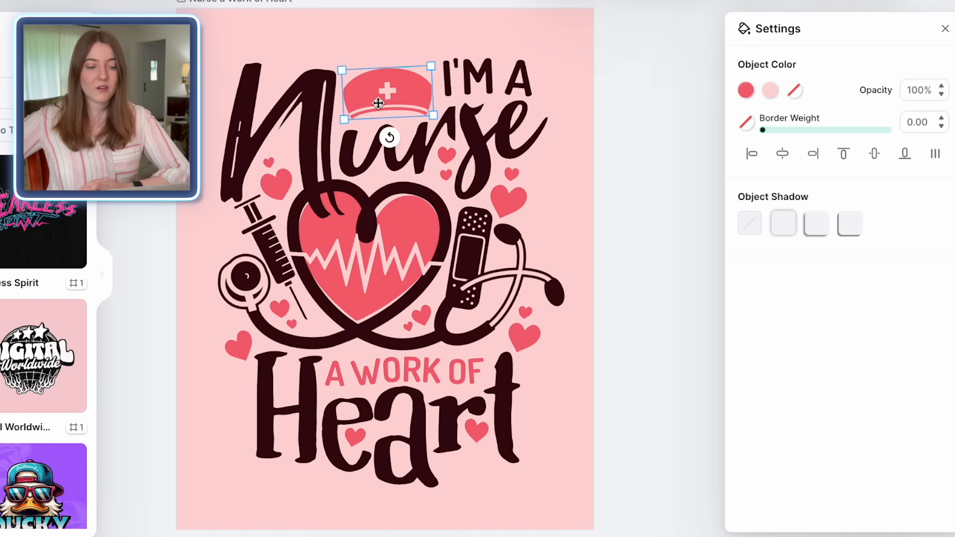
pyautogui.press('Escape')
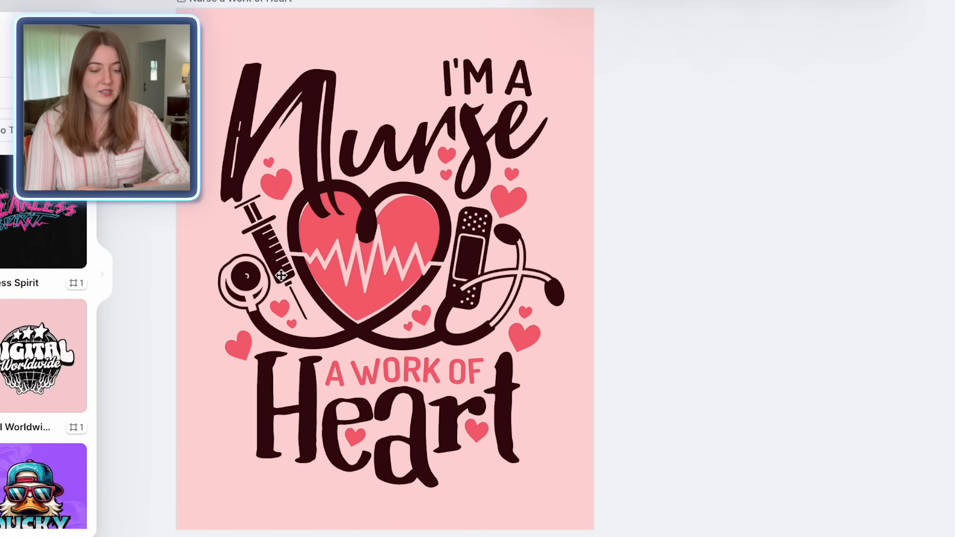
pyautogui.click(475, 257)
pyautogui.press('Delete')
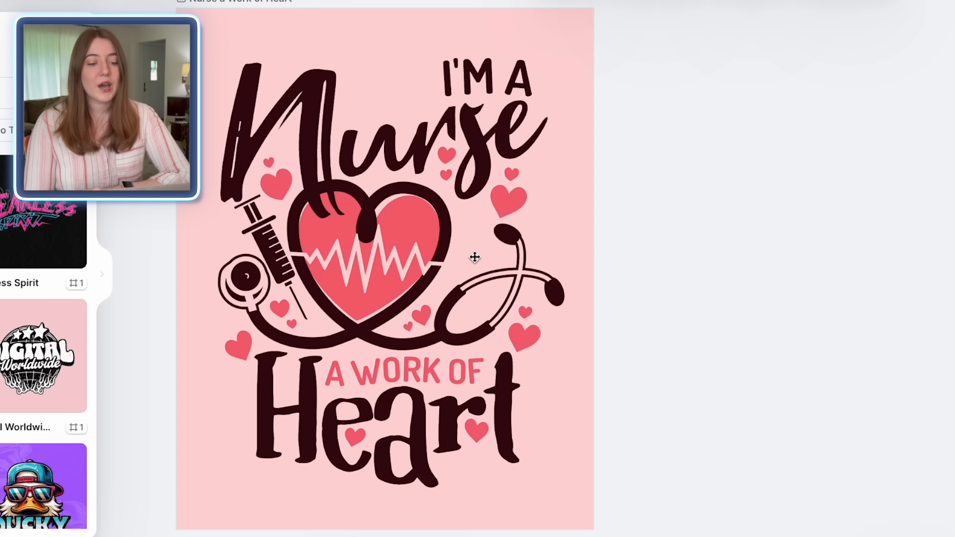
# Replace the "I'M A" text with "I CAN'T FIX"
pyautogui.click(460, 70)
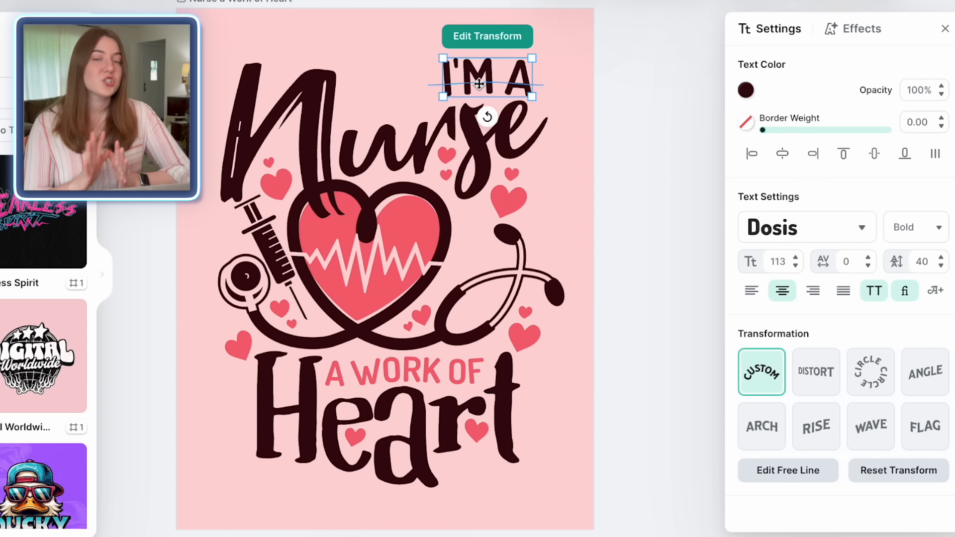
pyautogui.doubleClick(478, 84)
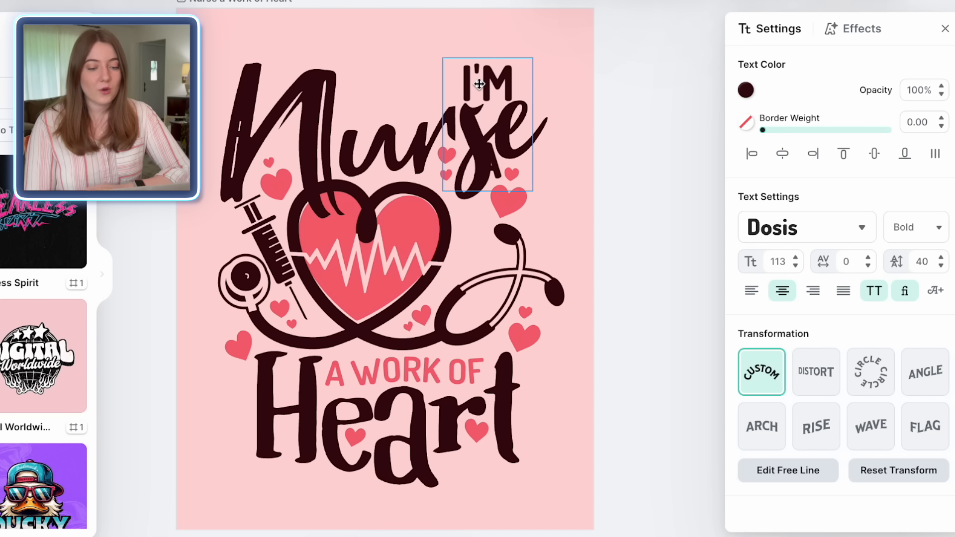
pyautogui.moveTo(503, 171); pyautogui.dragTo(460, 88)
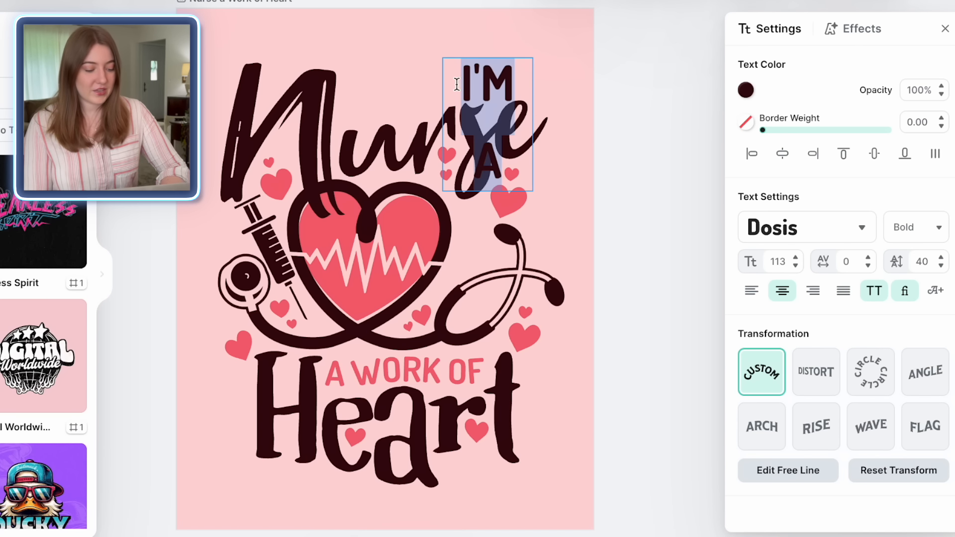
pyautogui.click(459, 88)
pyautogui.write("I CAN'T")
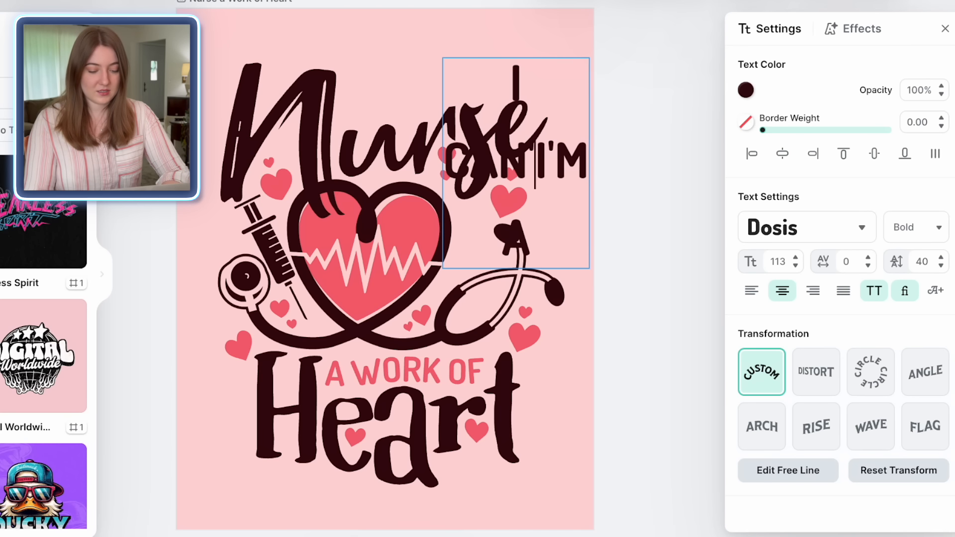
pyautogui.press('Escape')
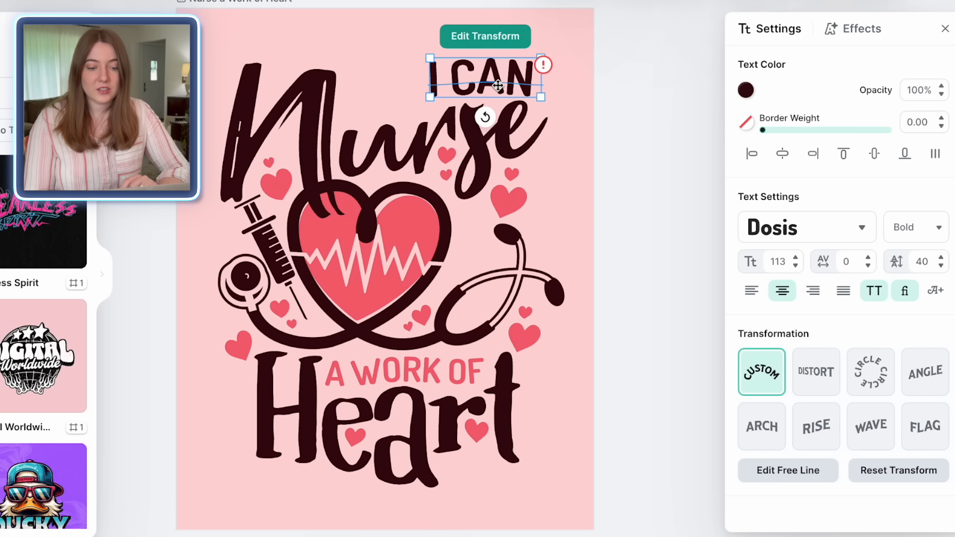
# Set the "I CAN'T FIX" text to size 50 and scale it up to about 94 above the script word
pyautogui.doubleClick(517, 68)
pyautogui.hotkey('ctrl', 'a')
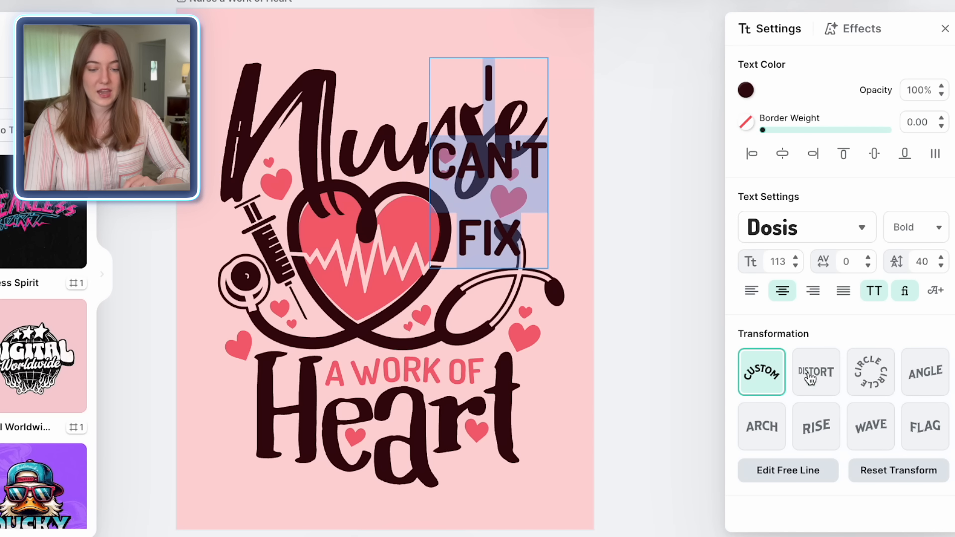
pyautogui.click(779, 261)
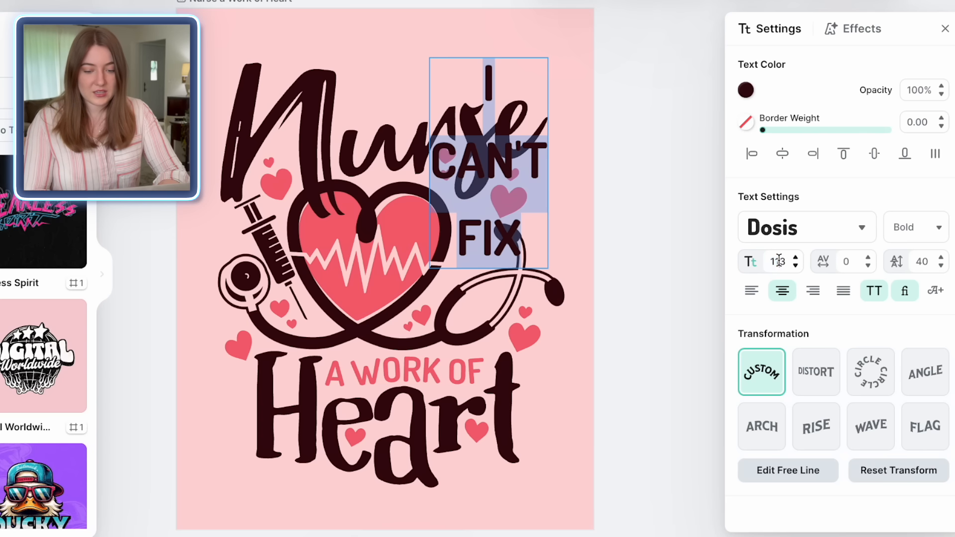
pyautogui.write('50')
pyautogui.press('Return')
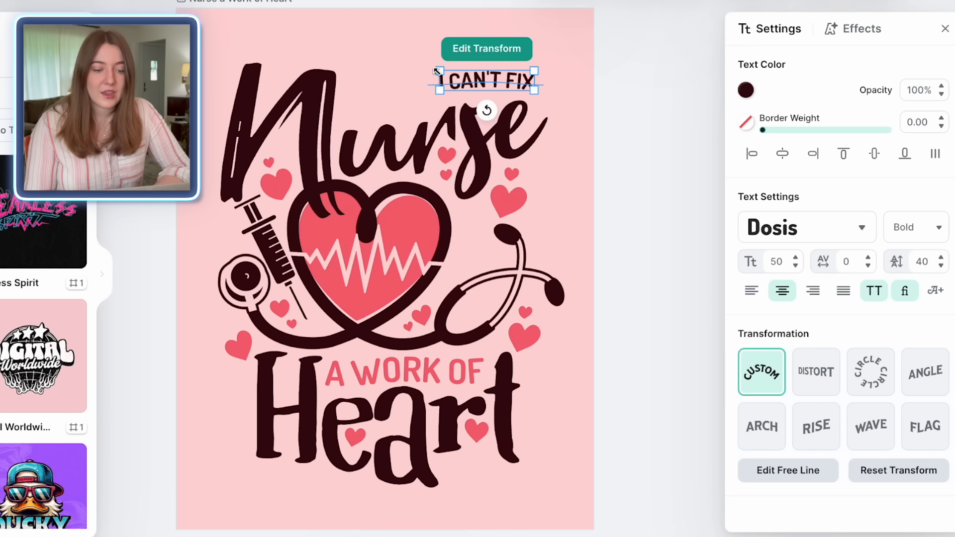
pyautogui.moveTo(437, 71); pyautogui.dragTo(357, 34)
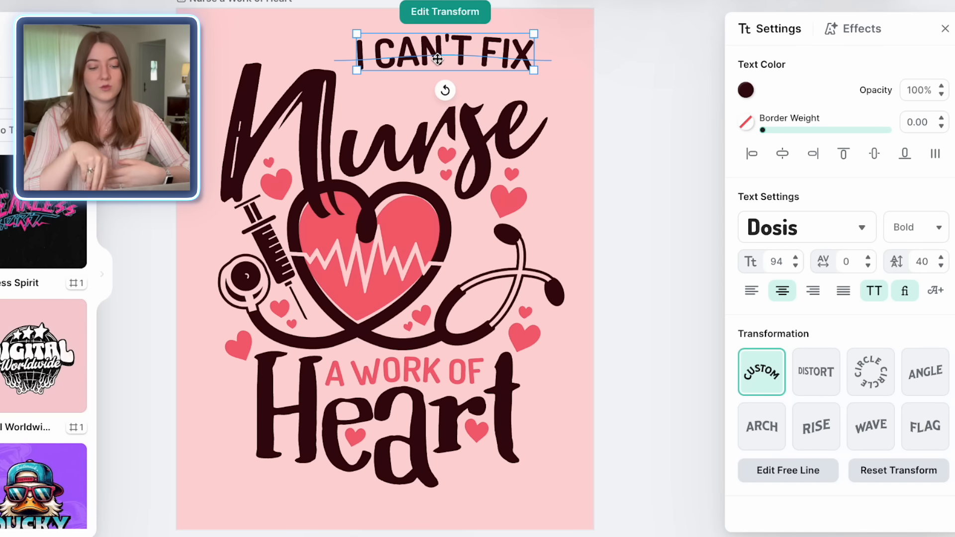
# Replace the script word "Nurse" with "Stupid"
pyautogui.click(302, 110)
pyautogui.doubleClick(310, 114)
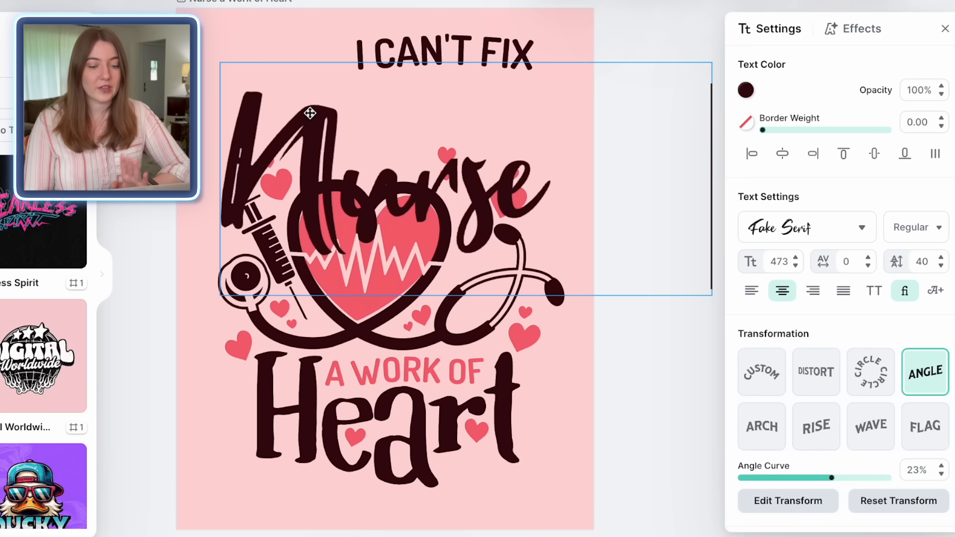
pyautogui.hotkey('ctrl', 'a')
pyautogui.write('Stupid')
pyautogui.press('Escape')
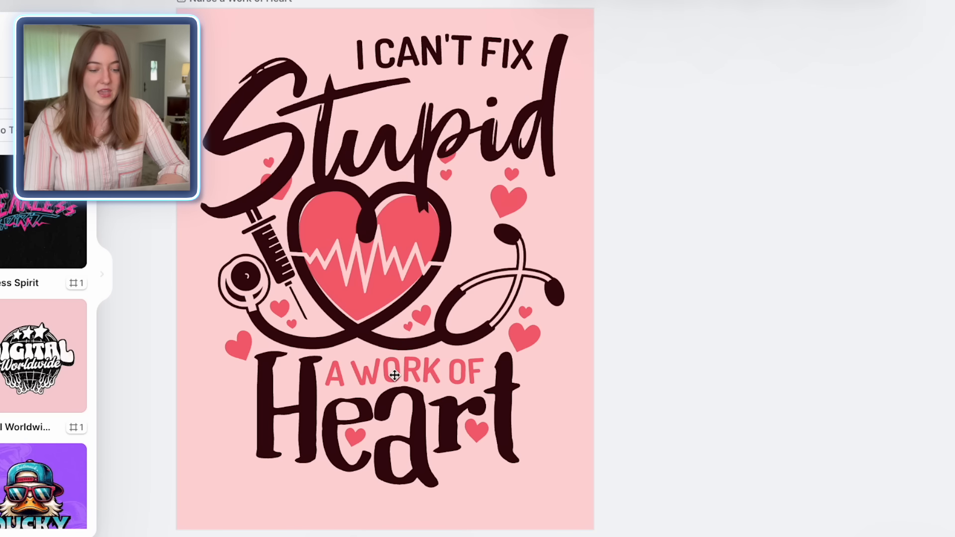
# Replace the "A WORK OF" text with "BUT I CAN"
pyautogui.click(394, 376)
pyautogui.doubleClick(370, 377)
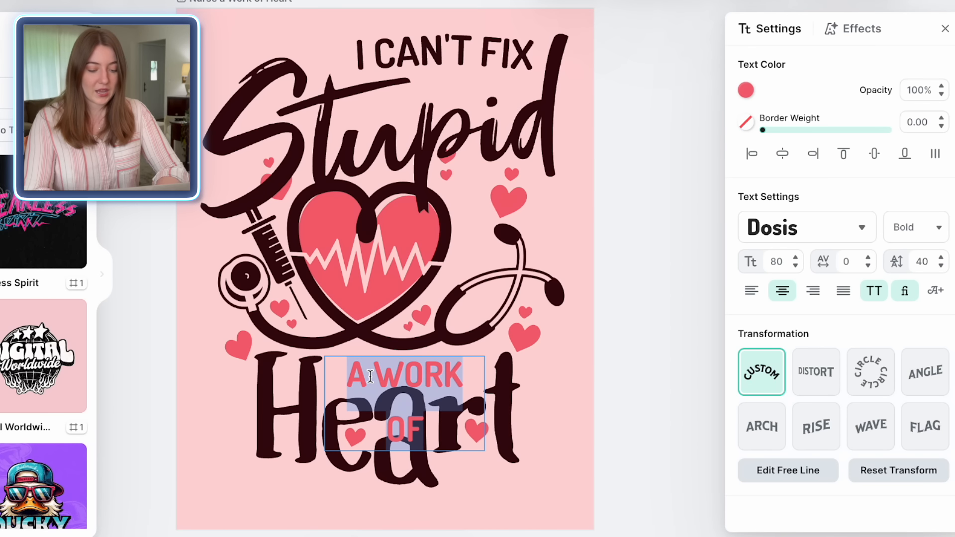
pyautogui.write('BUT I CAN')
# Replace the word "Heart" with "Medicate" and scale it down to about size 257 beneath "BUT I CAN"
pyautogui.doubleClick(384, 455)
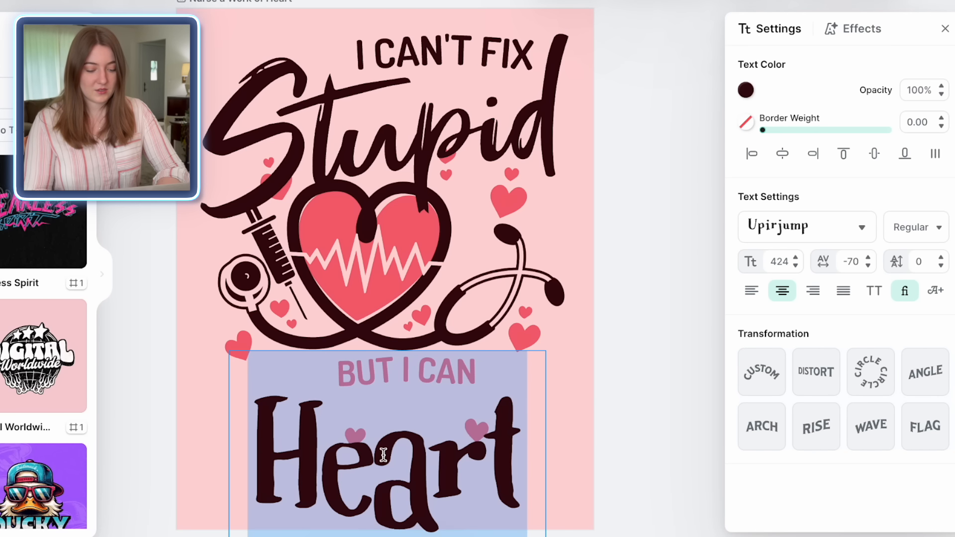
pyautogui.write('Medicate')
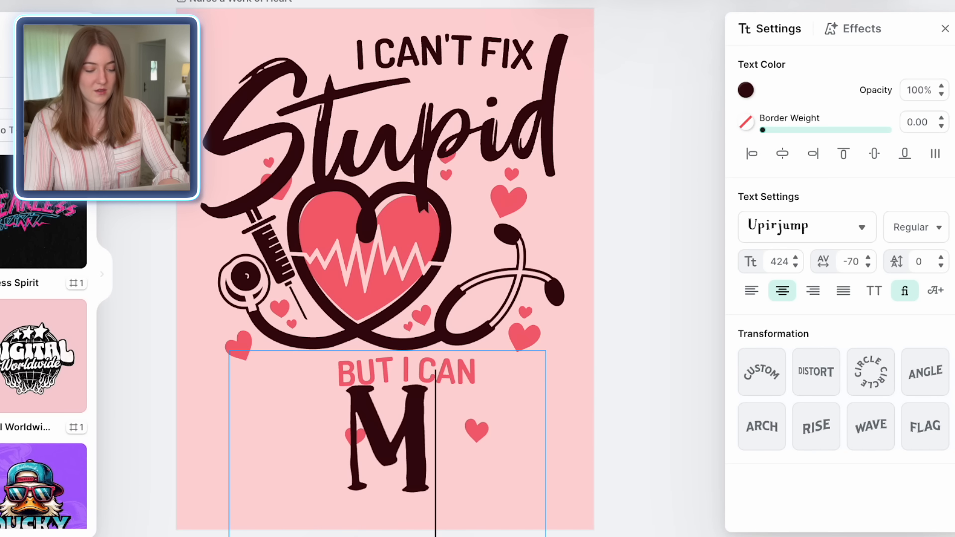
pyautogui.moveTo(730, 514); pyautogui.dragTo(753, 515)
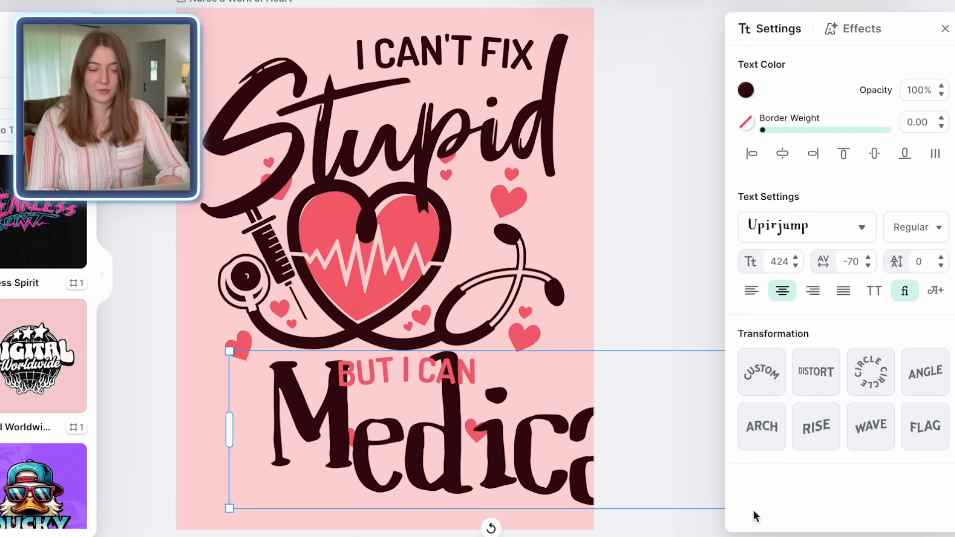
pyautogui.moveTo(330, 456); pyautogui.dragTo(229, 457)
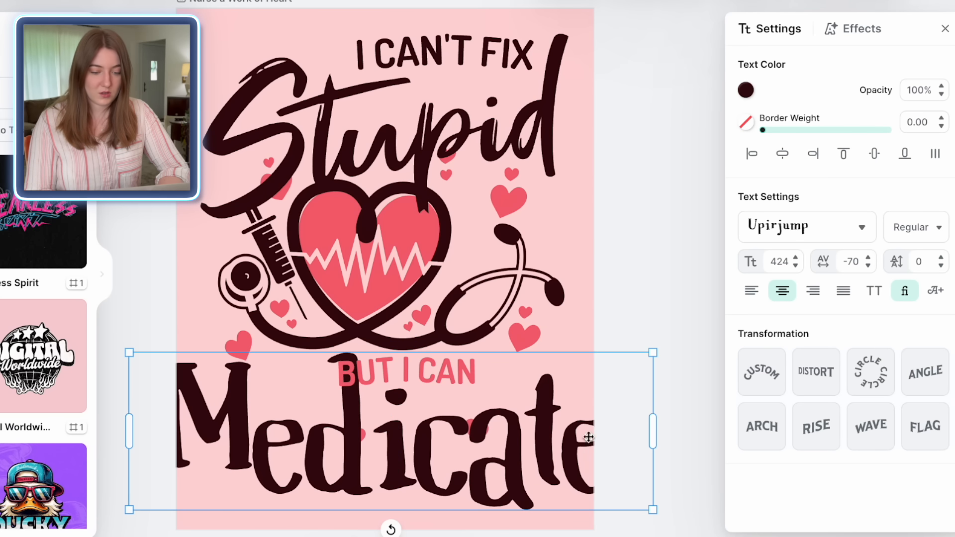
# Move the two small hearts from the lower lettering to either side of the stethoscope
pyautogui.click(358, 430)
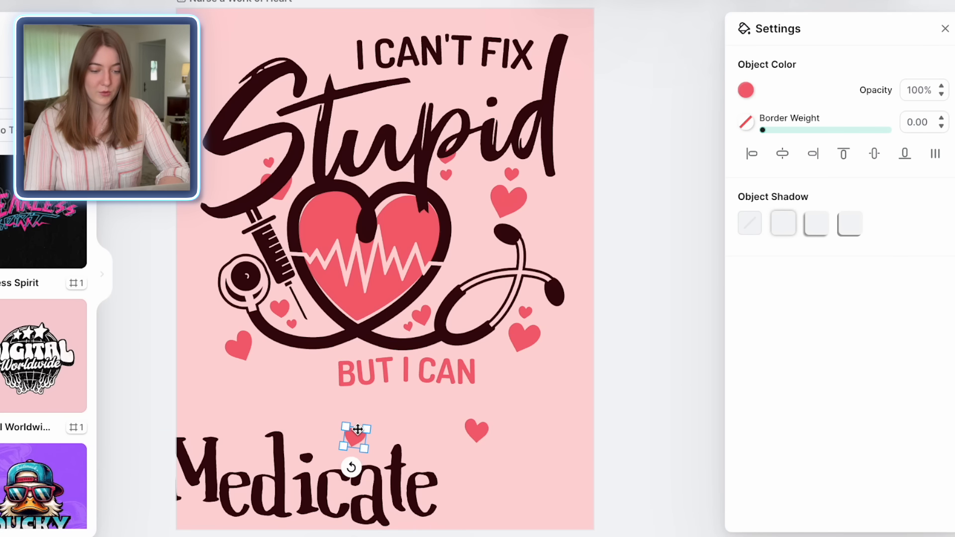
pyautogui.moveTo(358, 431); pyautogui.dragTo(204, 301)
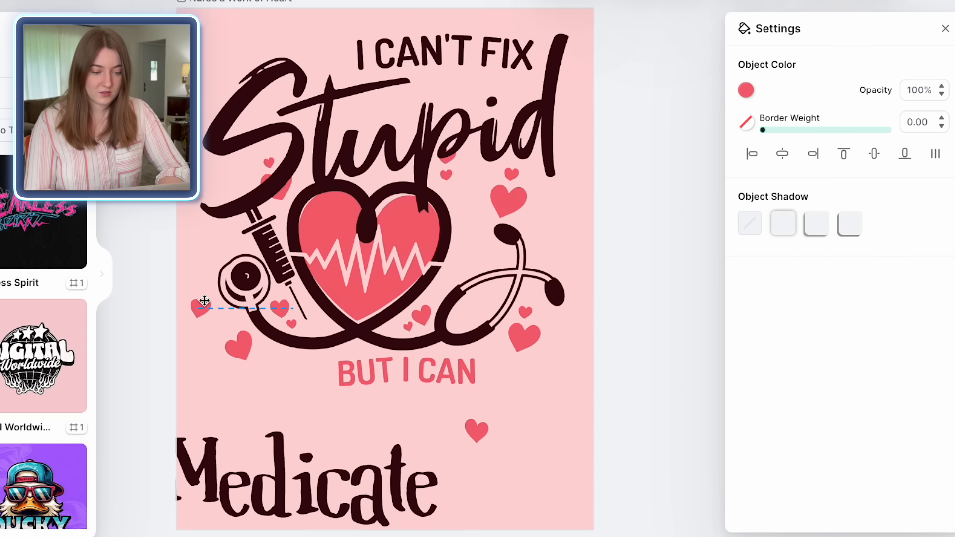
# Duplicate the "BUT I CAN" text, change the copy to "IT", and place it enlarged after "Medicate"
pyautogui.click(406, 362)
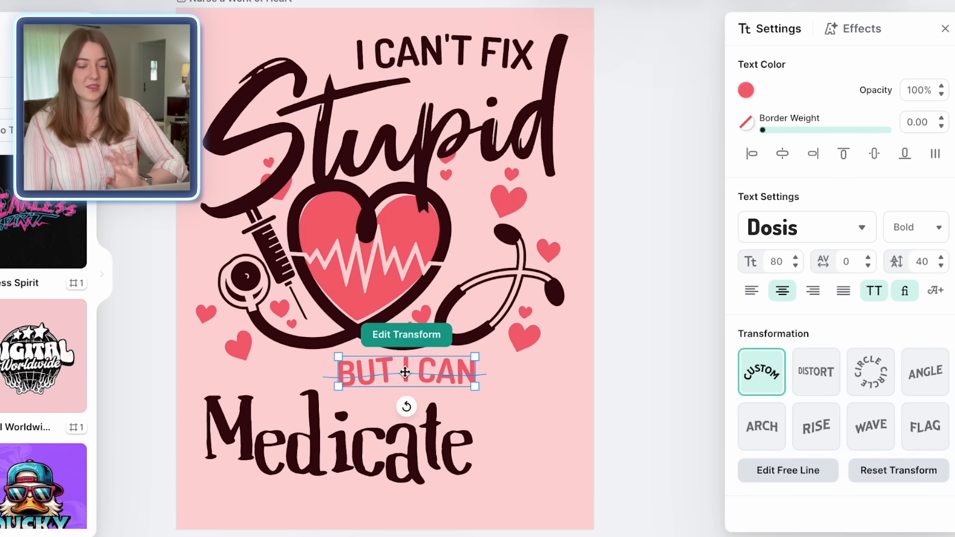
pyautogui.doubleClick(417, 374)
pyautogui.click(494, 403)
pyautogui.rightClick(409, 379)
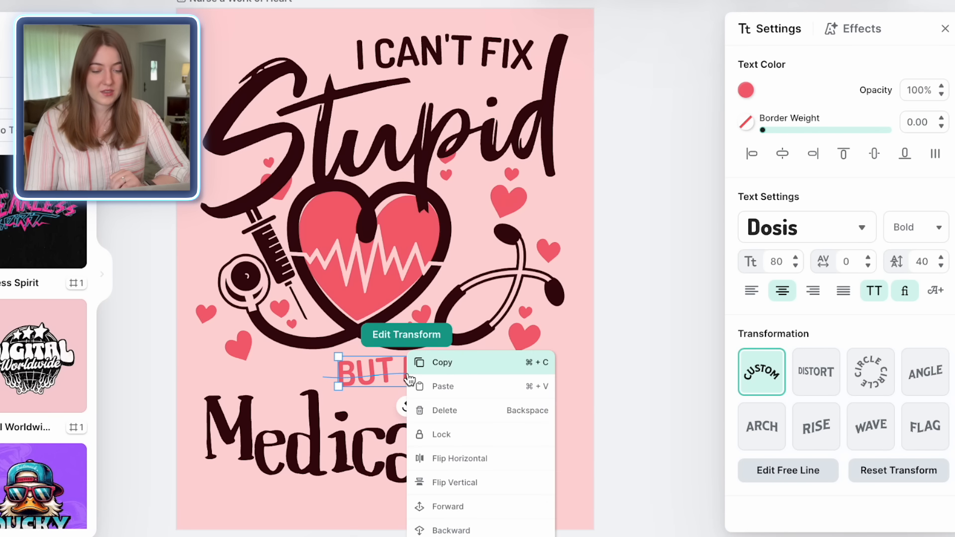
pyautogui.rightClick(515, 416)
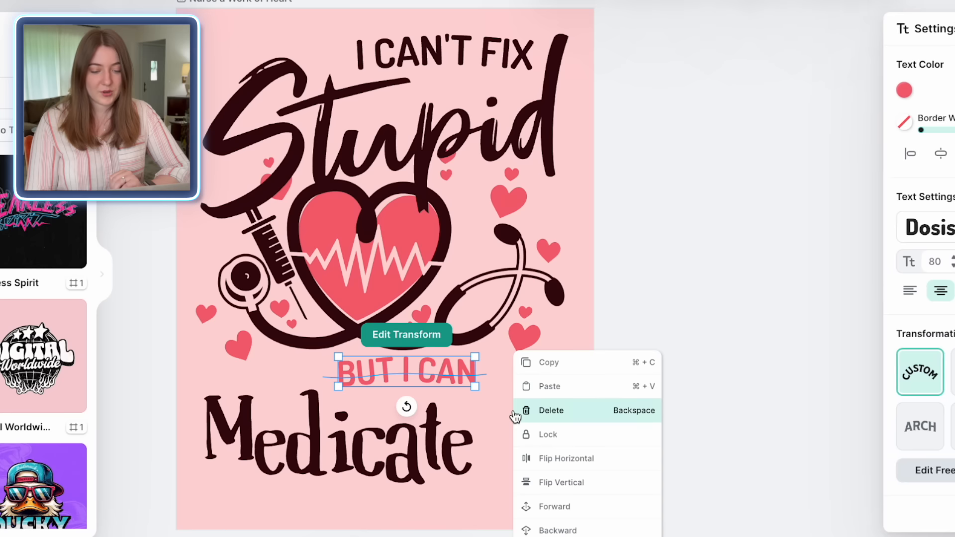
pyautogui.click(561, 393)
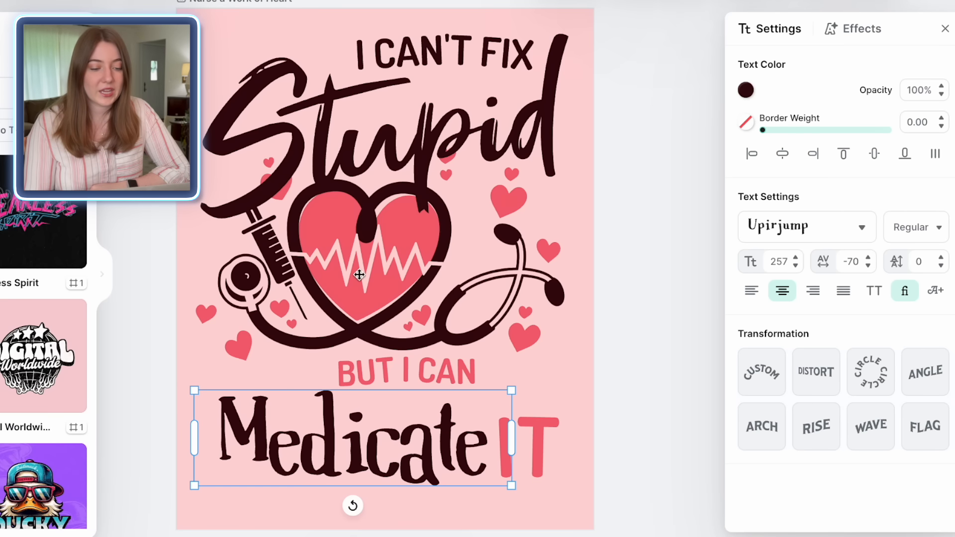
# Nudge "Stupid" slightly and recolor "I CAN'T FIX" with the coral-red document color
pyautogui.click(321, 132)
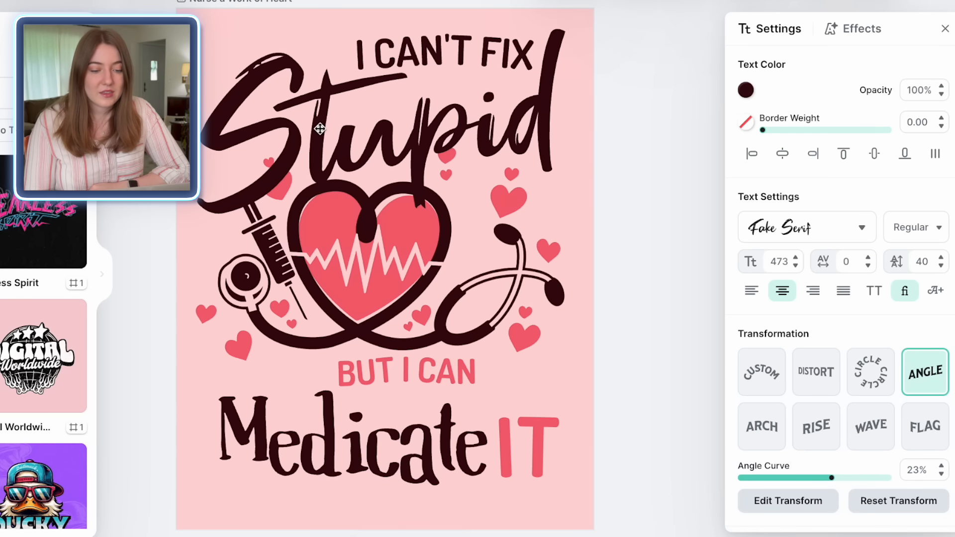
pyautogui.click(438, 58)
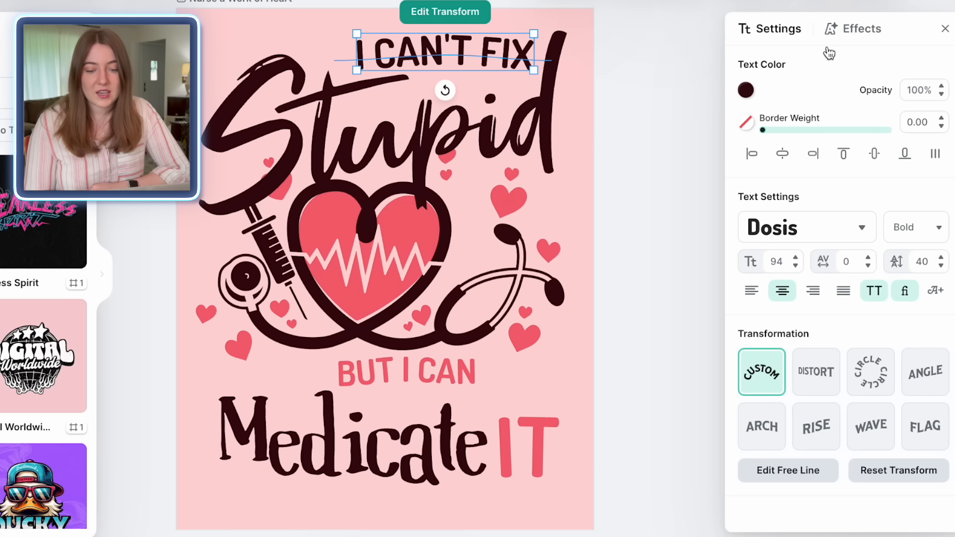
pyautogui.click(746, 91)
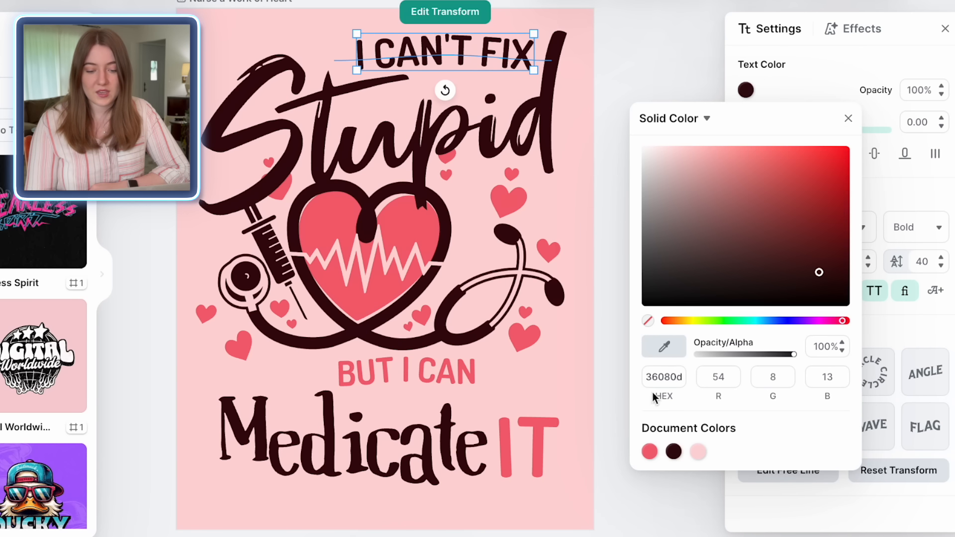
pyautogui.click(649, 452)
pyautogui.click(633, 69)
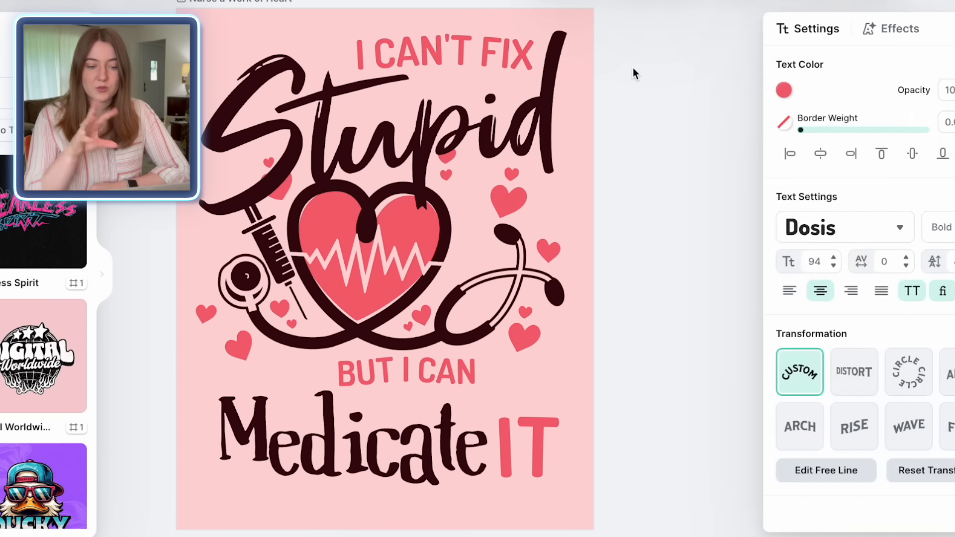
# Bend the custom path of "I CAN'T FIX" into a stronger wave that dips at "FIX" to follow the script word
pyautogui.click(452, 48)
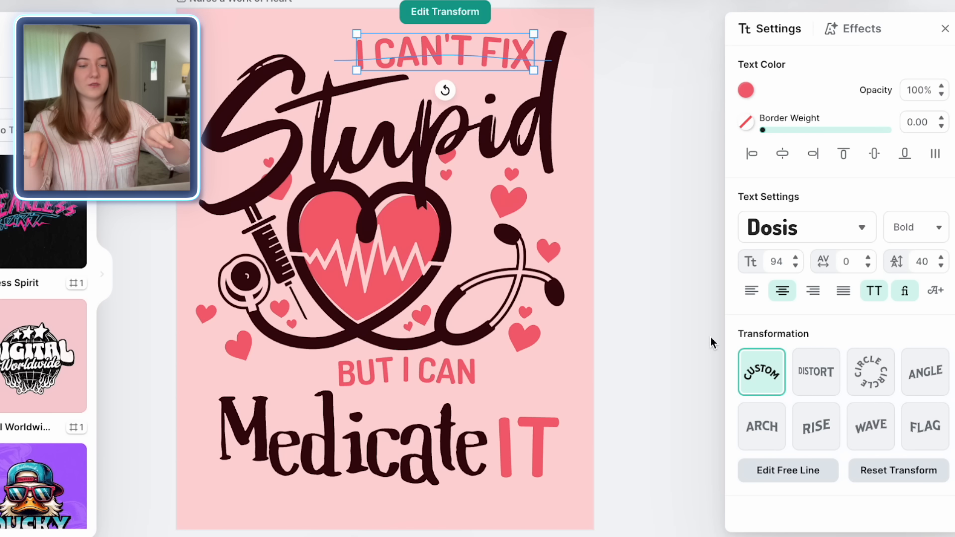
pyautogui.click(756, 368)
pyautogui.click(763, 382)
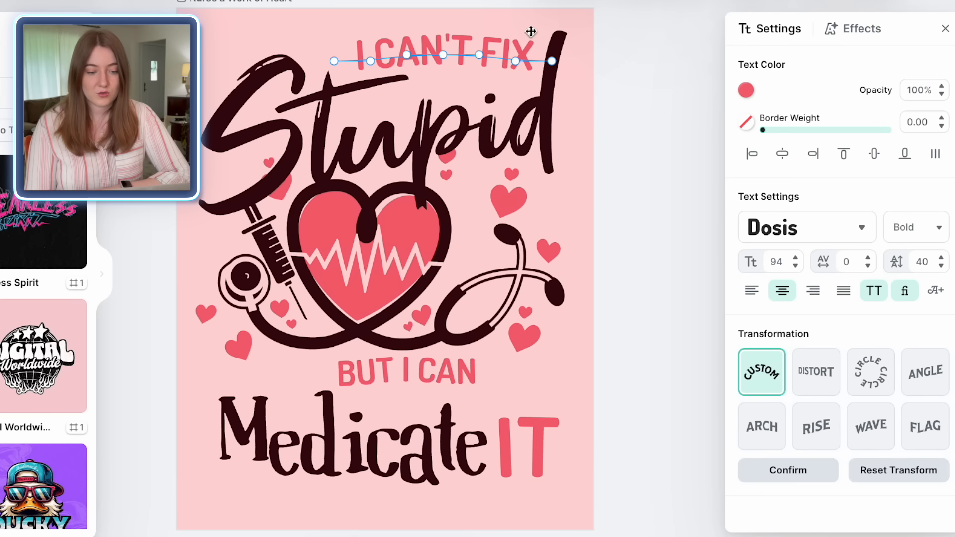
pyautogui.moveTo(478, 56); pyautogui.dragTo(485, 77)
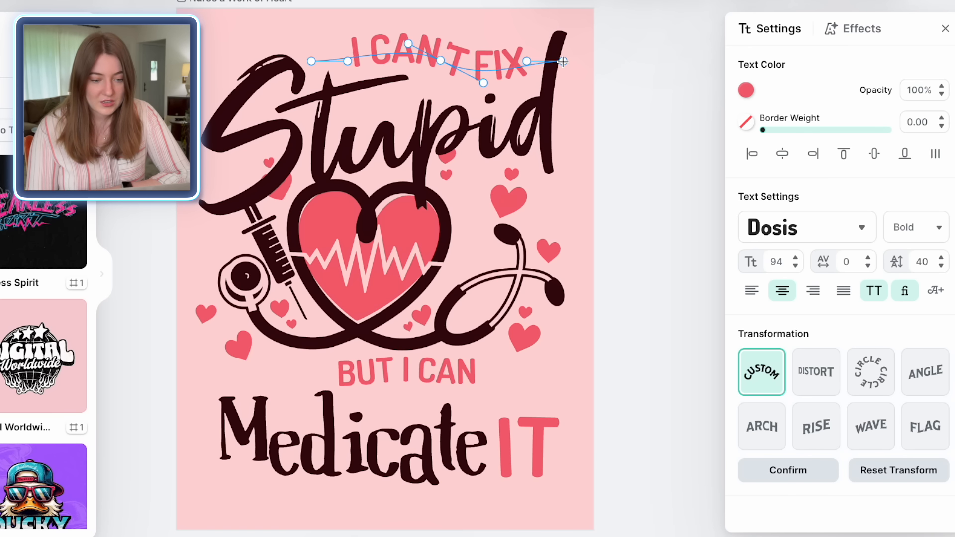
pyautogui.moveTo(551, 61); pyautogui.dragTo(565, 61)
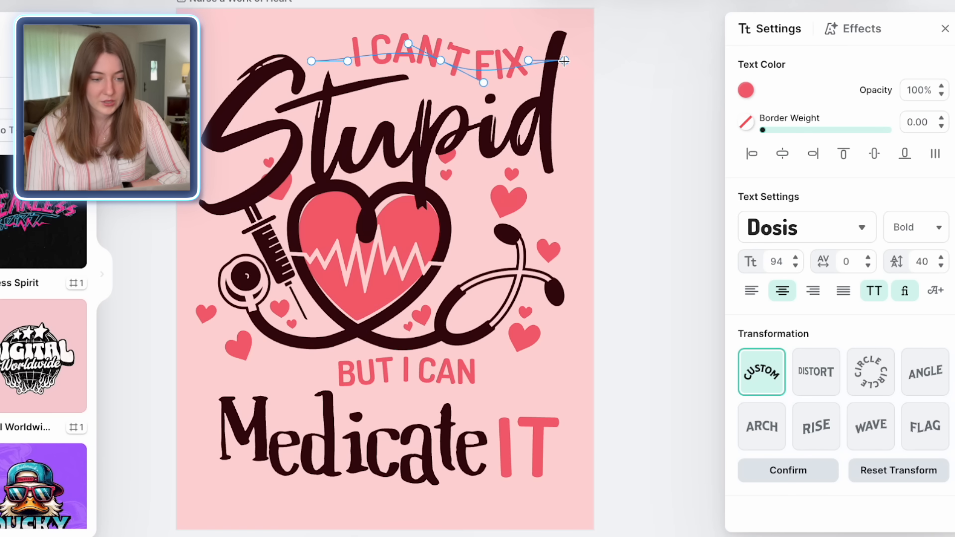
pyautogui.click(679, 178)
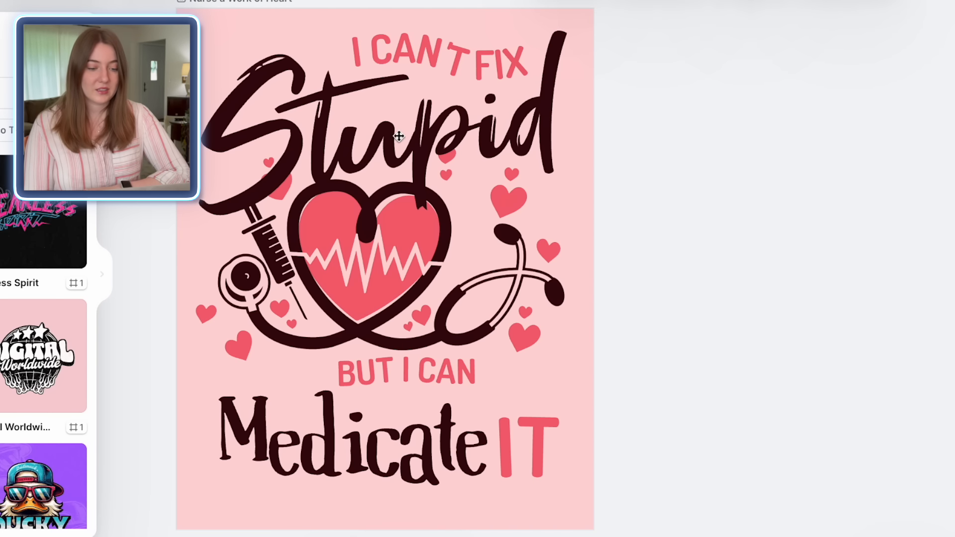
# Center "Stupid" horizontally on the artboard and shift the stethoscope heart slightly to the right
pyautogui.moveTo(392, 141); pyautogui.dragTo(394, 138)
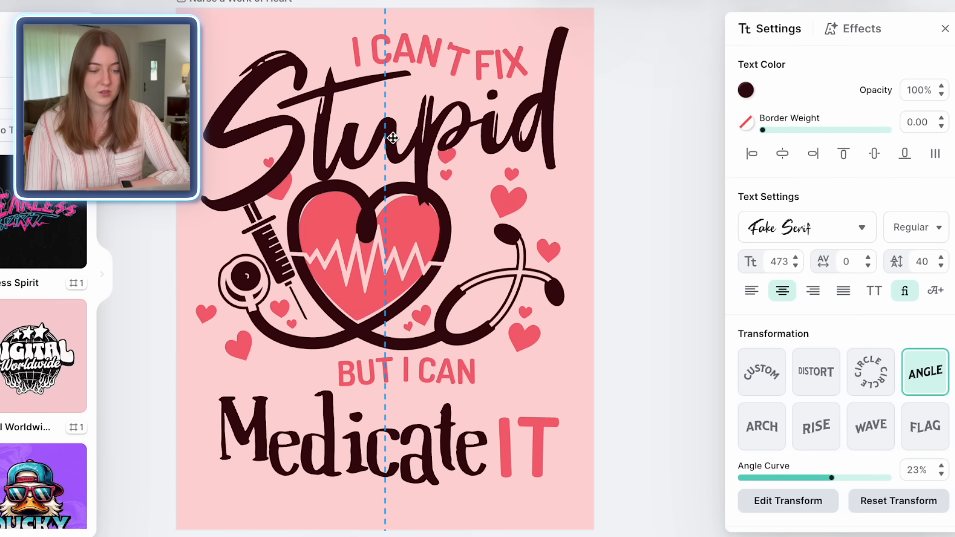
pyautogui.moveTo(393, 138); pyautogui.dragTo(394, 138)
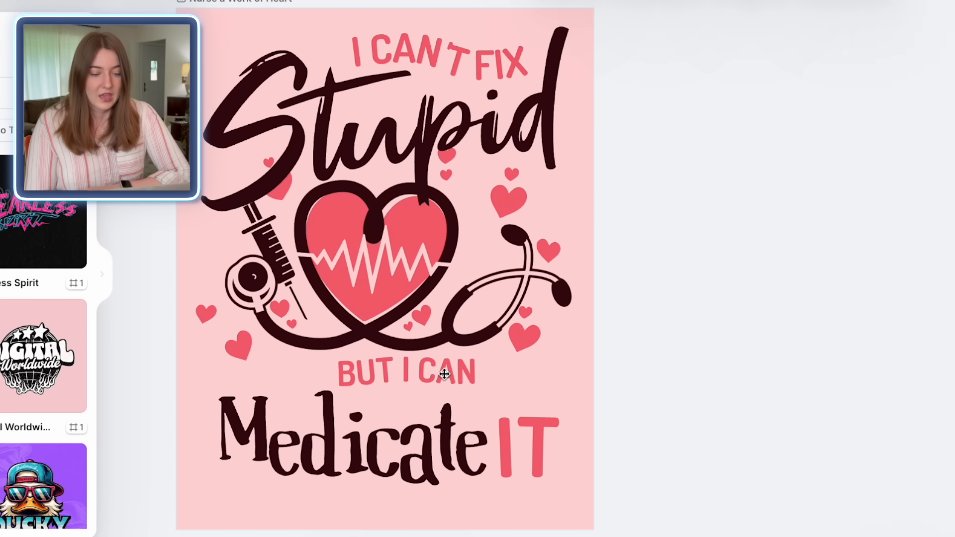
# Enlarge "BUT I CAN" to size 101, bend its custom path around the letters of "Medicate", and slightly enlarge "IT"
pyautogui.click(444, 374)
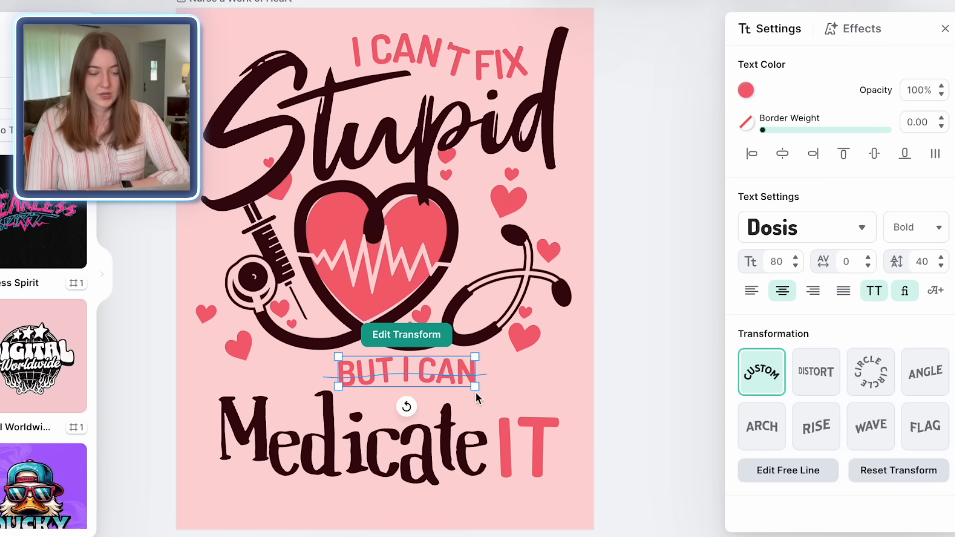
pyautogui.moveTo(474, 388); pyautogui.dragTo(511, 397)
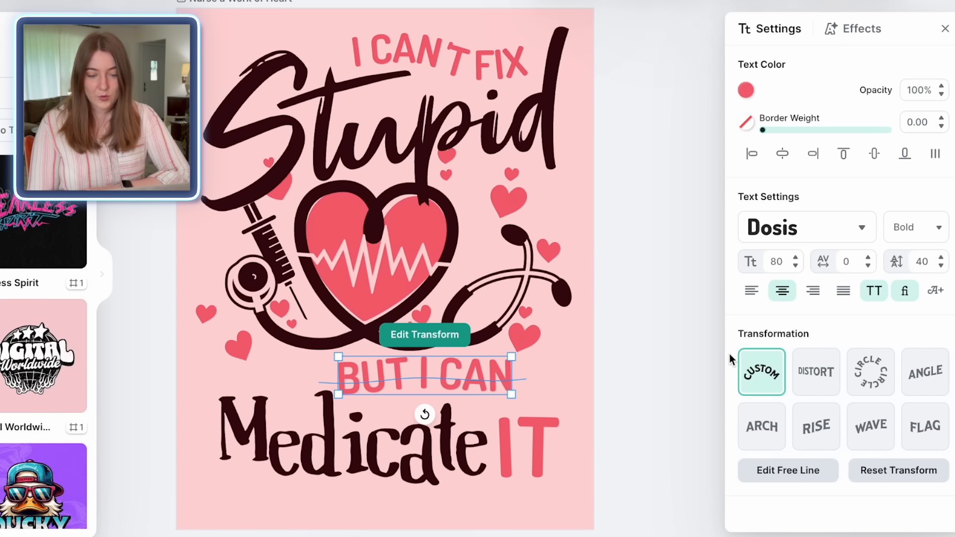
pyautogui.click(760, 376)
pyautogui.click(761, 376)
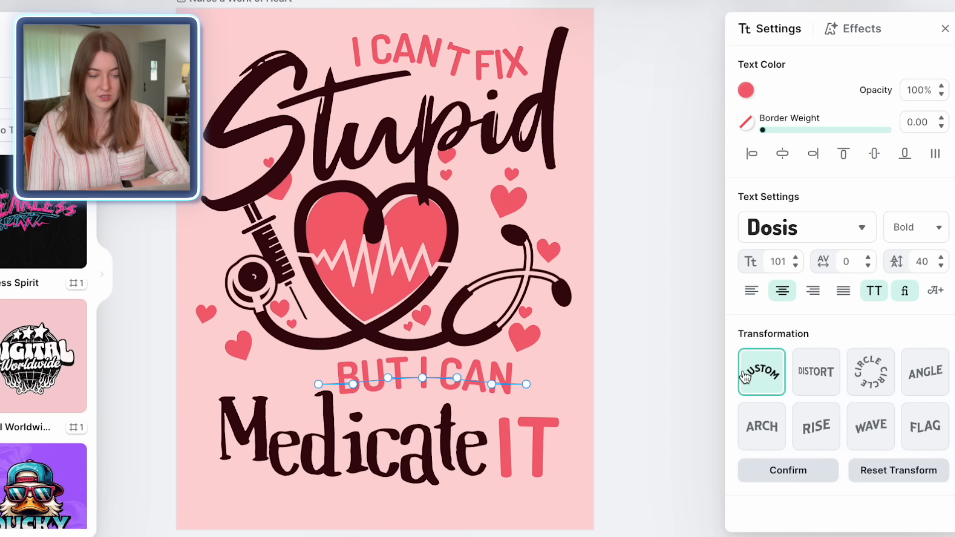
pyautogui.moveTo(422, 378); pyautogui.dragTo(422, 373)
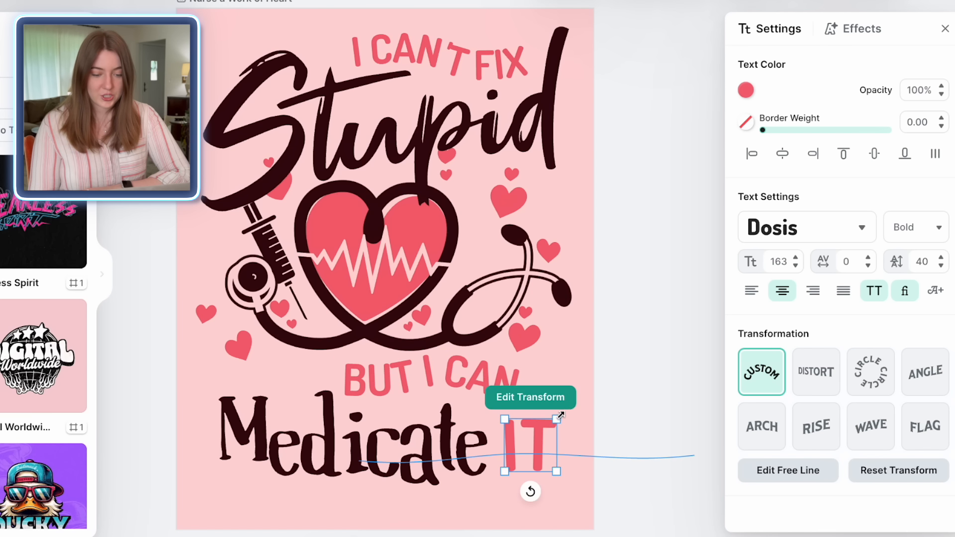
pyautogui.moveTo(559, 415); pyautogui.dragTo(564, 411)
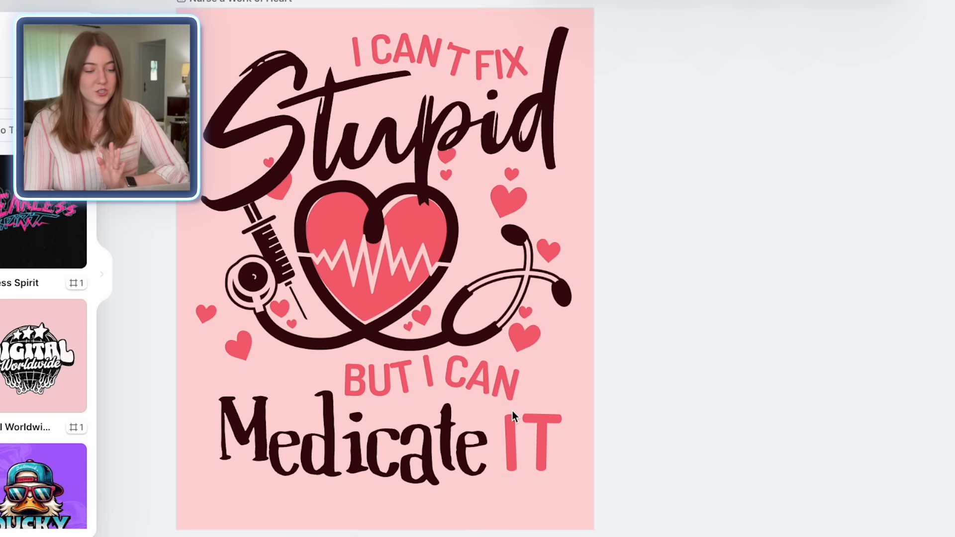
# Search the elements library for "medicine" and add the upright pill bottle with a cross to the design
pyautogui.click(266, 241)
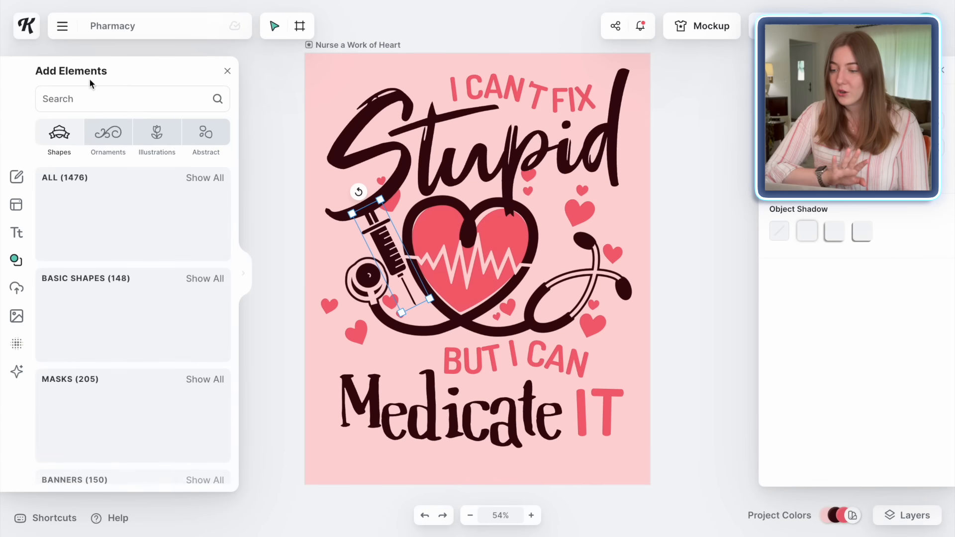
pyautogui.click(89, 98)
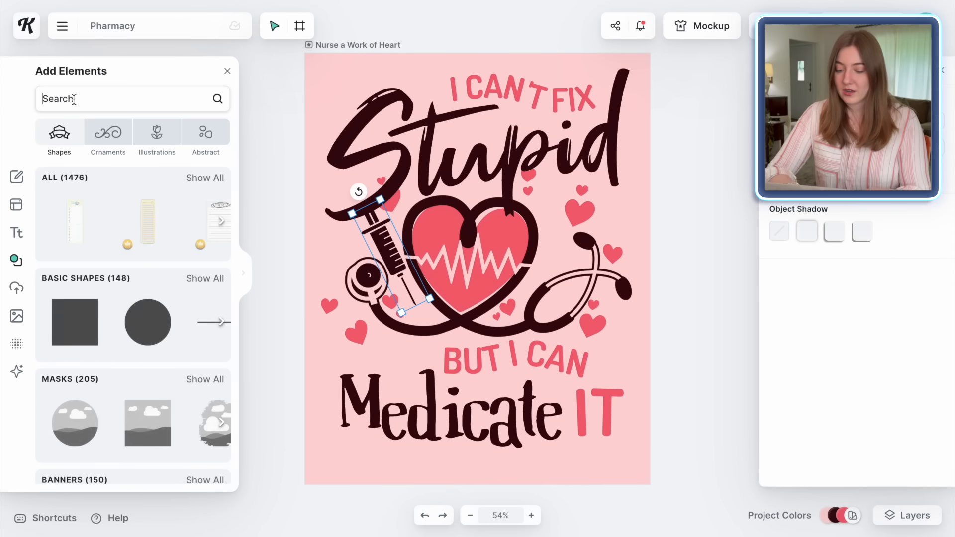
pyautogui.write('medicine')
pyautogui.press('Return')
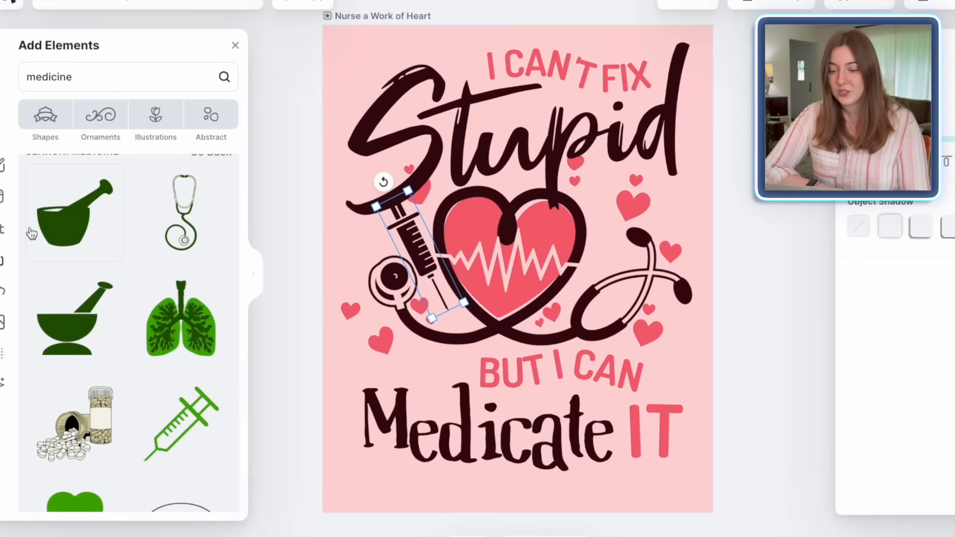
pyautogui.scroll(-5, 36, 392)
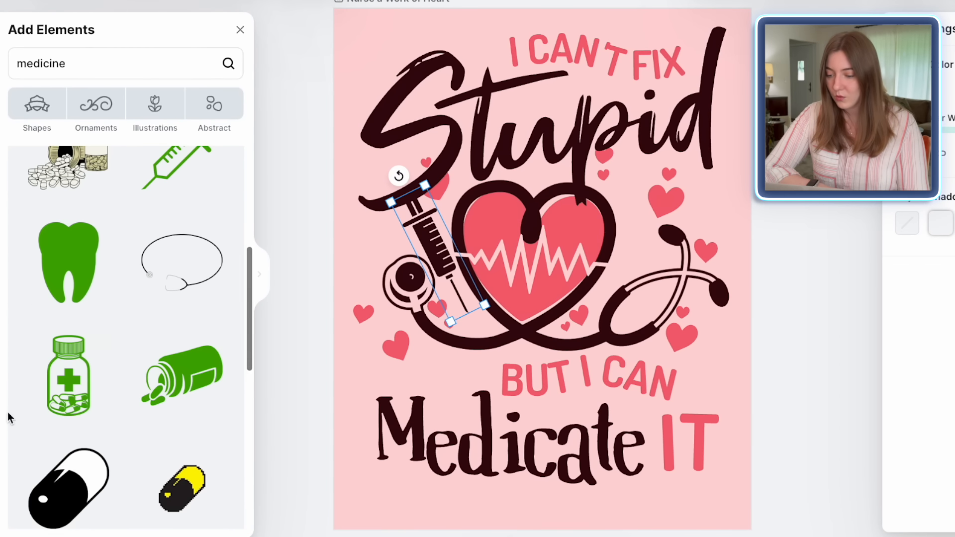
pyautogui.click(68, 397)
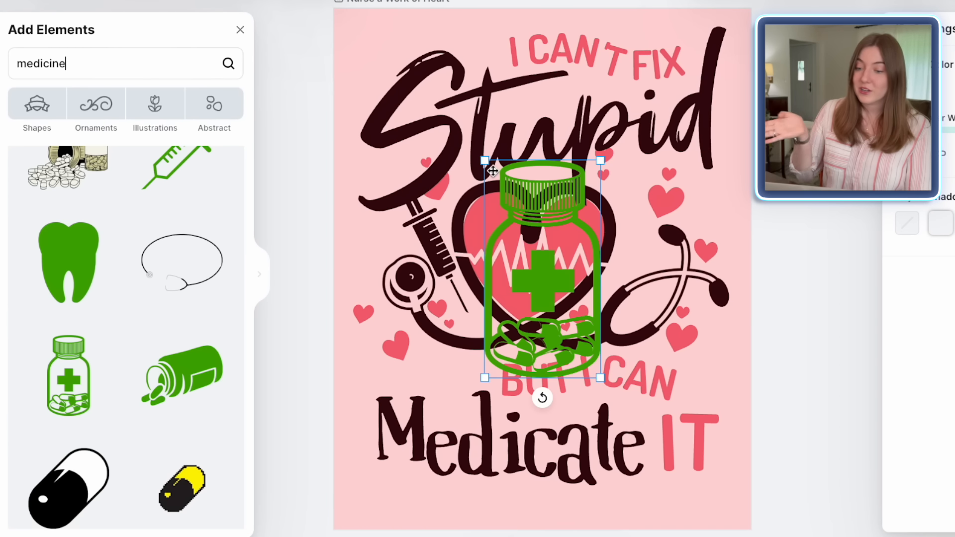
# Shrink the pill bottle, place it between the large heart and the stethoscope earpieces, and tilt it slightly clockwise
pyautogui.moveTo(485, 160); pyautogui.dragTo(554, 288)
pyautogui.moveTo(577, 348); pyautogui.dragTo(641, 239)
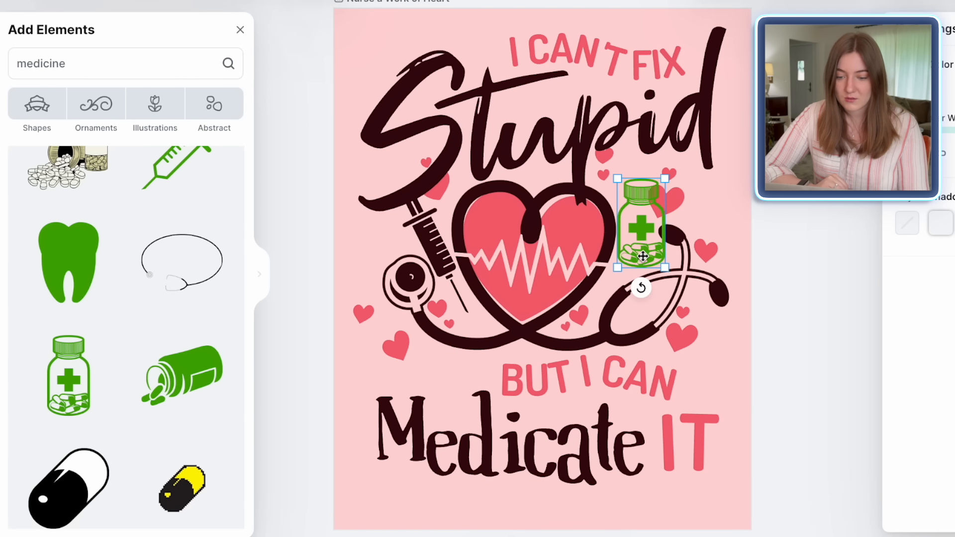
pyautogui.moveTo(640, 290); pyautogui.dragTo(713, 196)
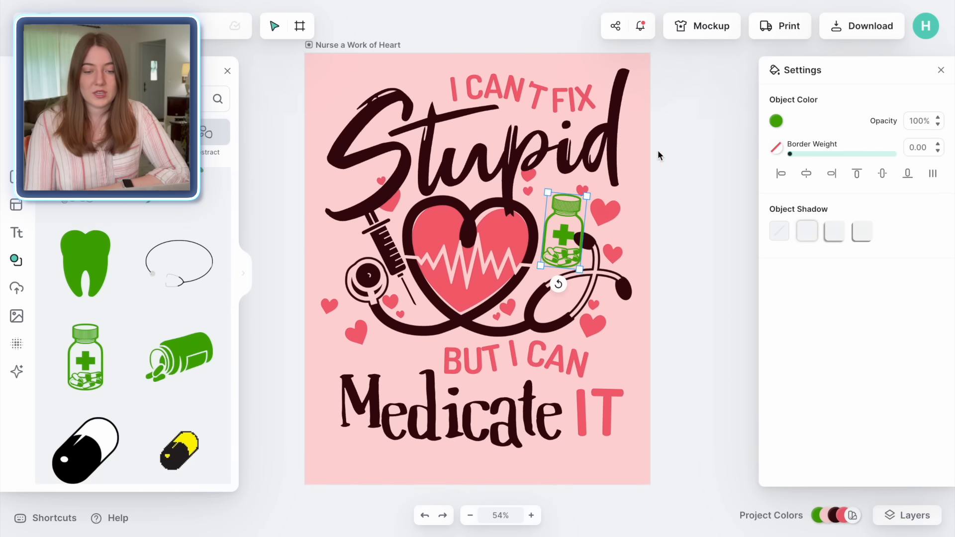
# Recolor the pill bottle with the dark maroon document color 36080d
pyautogui.click(776, 121)
pyautogui.click(716, 420)
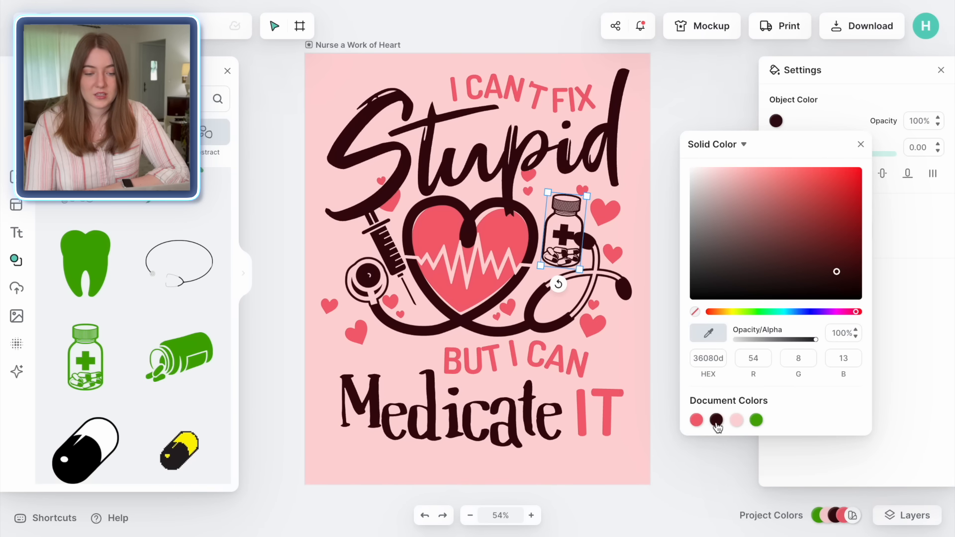
# Add the tipped-over pill bottle from the medicine elements, shrink it, and place it at the right end of "BUT I CAN"
pyautogui.click(695, 81)
pyautogui.click(695, 89)
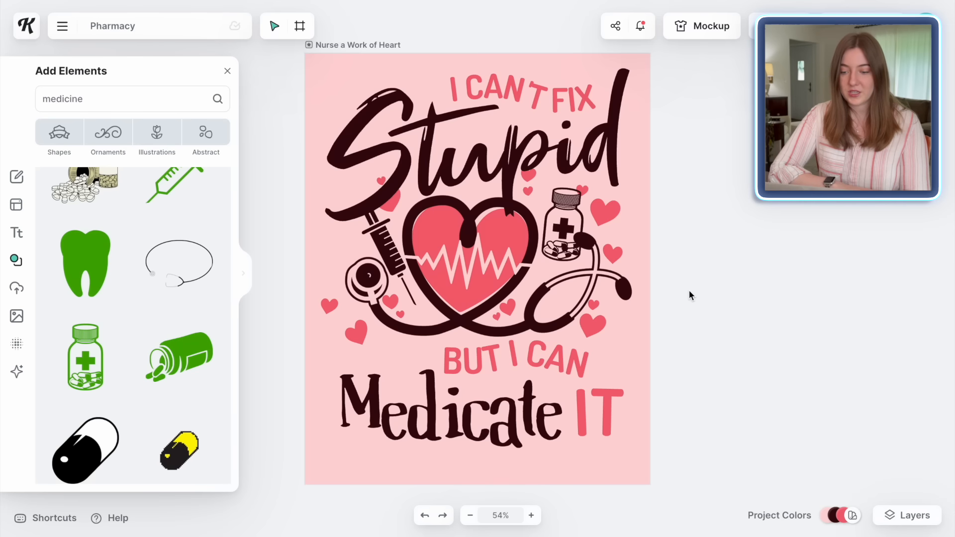
pyautogui.scroll(-2, 184, 264)
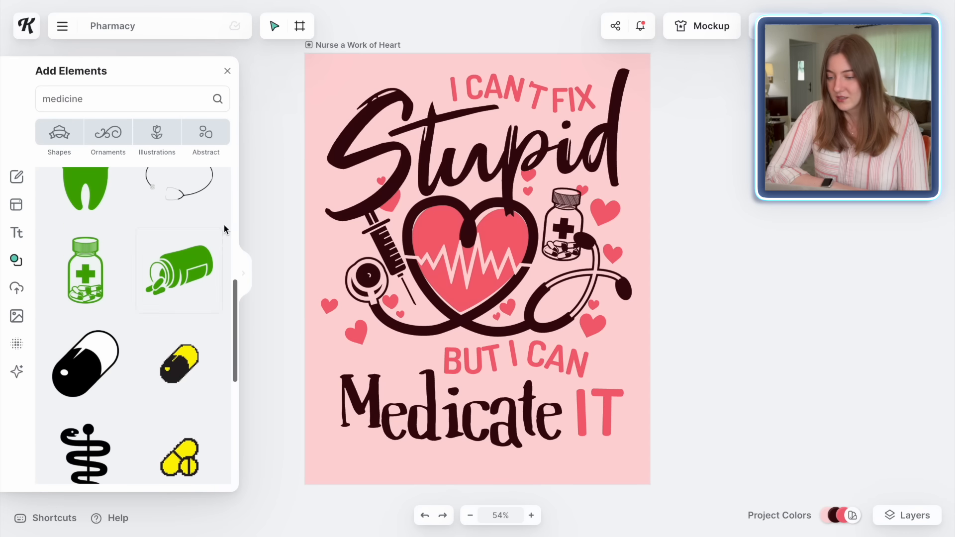
pyautogui.click(184, 265)
pyautogui.moveTo(386, 203); pyautogui.dragTo(508, 305)
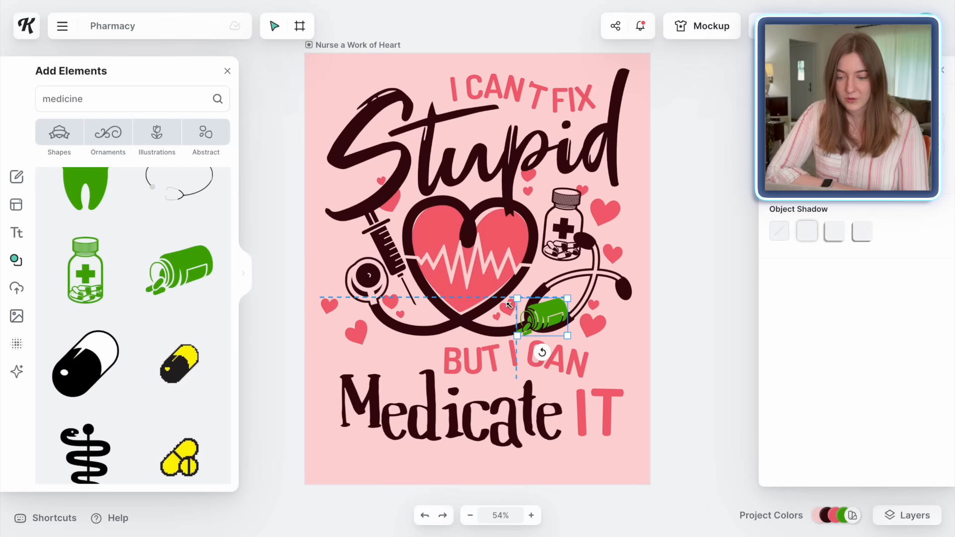
pyautogui.moveTo(557, 326); pyautogui.dragTo(632, 377)
# Shift "BUT I CAN" slightly left, fit the tipped bottle above "IT", and recolor the bottle with the dark maroon document color
pyautogui.click(518, 355)
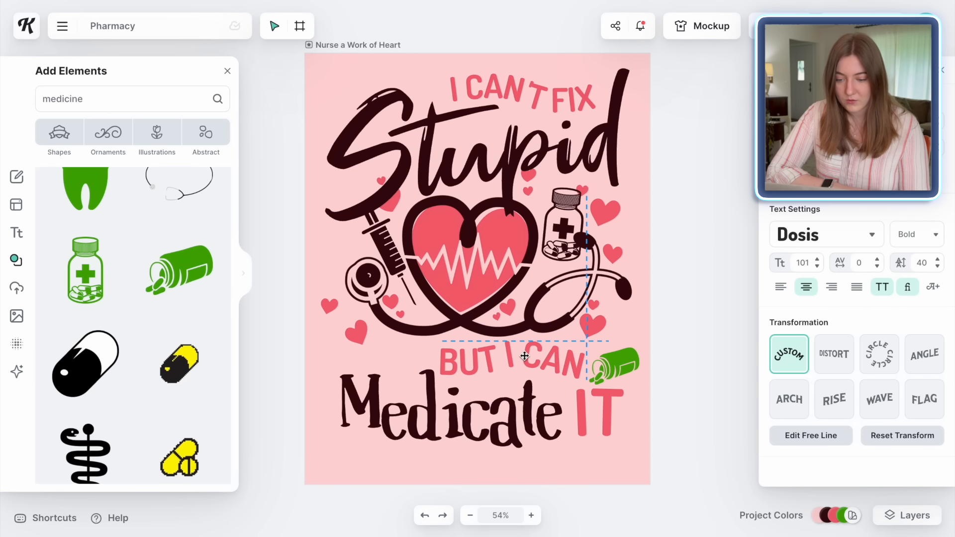
pyautogui.moveTo(518, 355); pyautogui.dragTo(518, 353)
pyautogui.moveTo(618, 364); pyautogui.dragTo(608, 365)
pyautogui.click(777, 121)
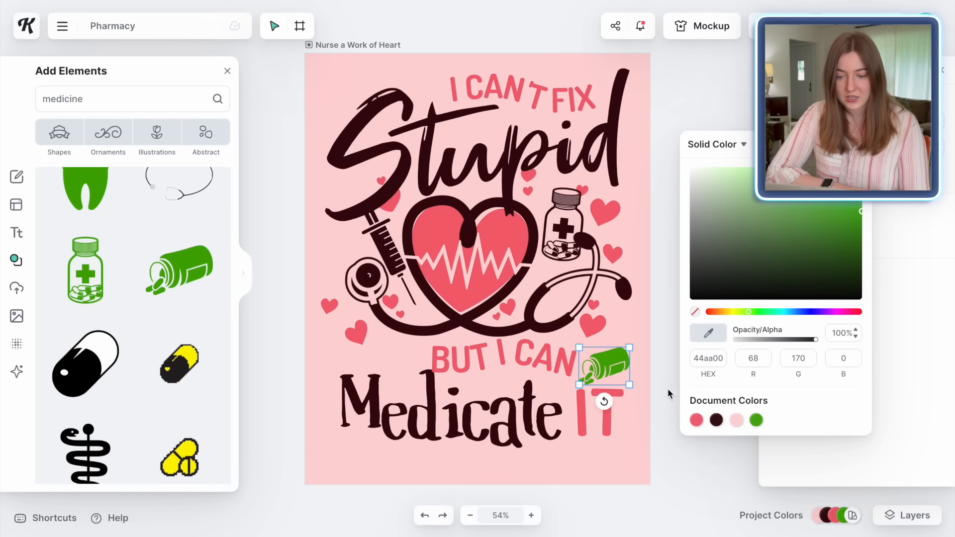
pyautogui.click(715, 421)
# Add the open capsule spilling crosses, shrink it into the space above the "M" of "Medicate" in dark maroon, and slightly reduce "BUT I CAN"
pyautogui.scroll(-5, 164, 360)
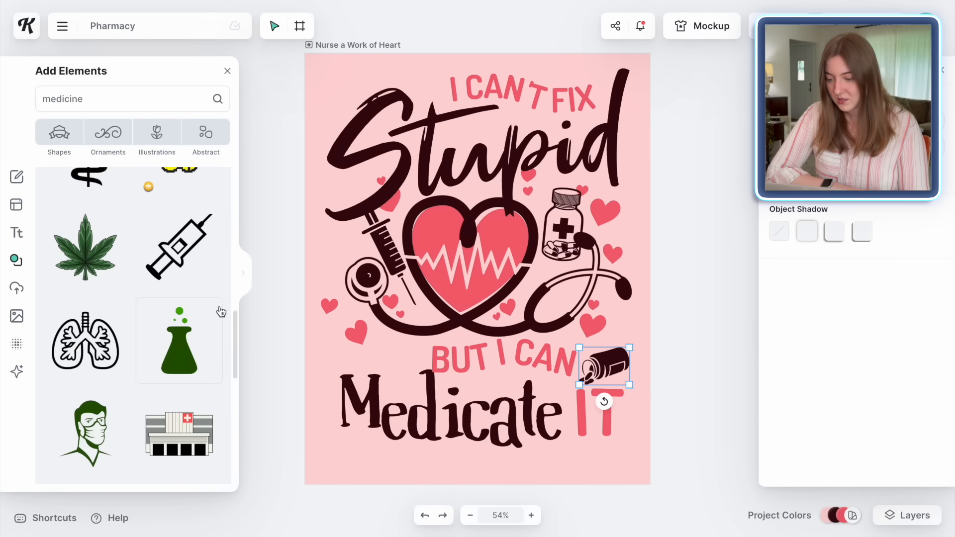
pyautogui.scroll(2, 150, 362)
pyautogui.click(84, 433)
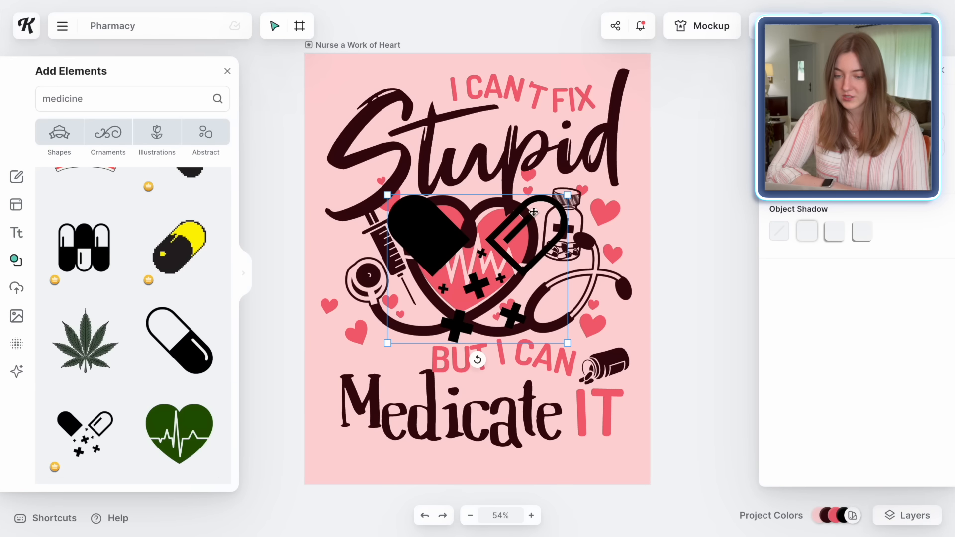
pyautogui.moveTo(566, 201); pyautogui.dragTo(392, 372)
pyautogui.click(458, 356)
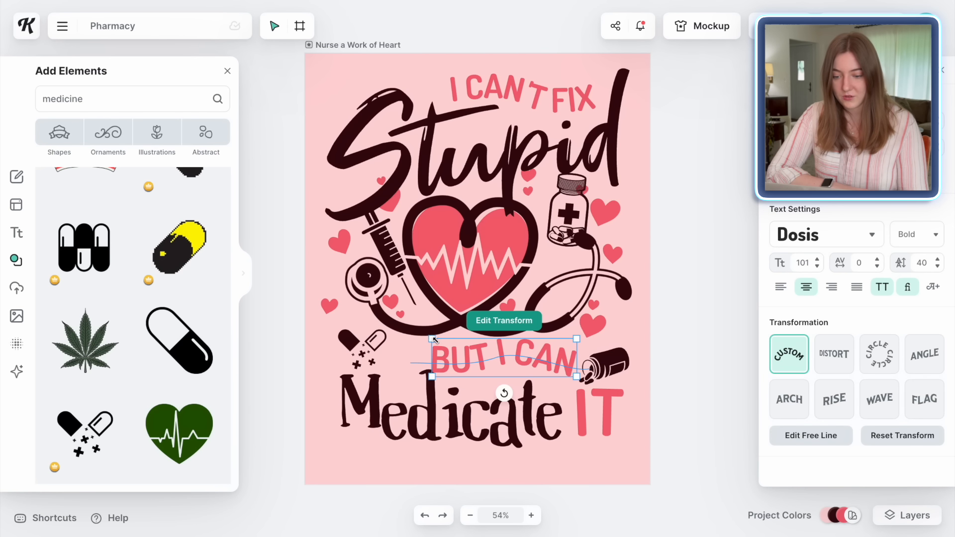
pyautogui.click(707, 375)
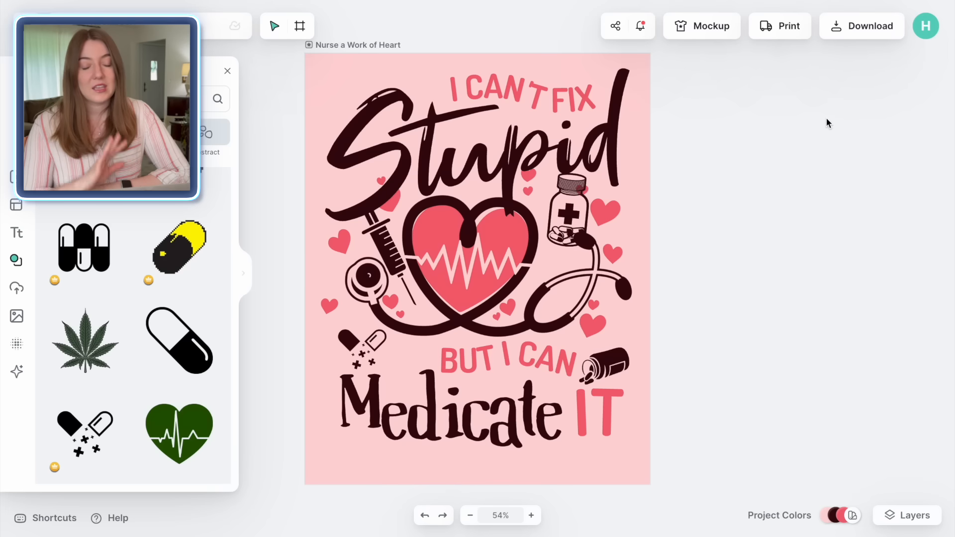
# Set up the PNG download with a width of 4500 px, 300 DPI, and the background removed
pyautogui.click(848, 25)
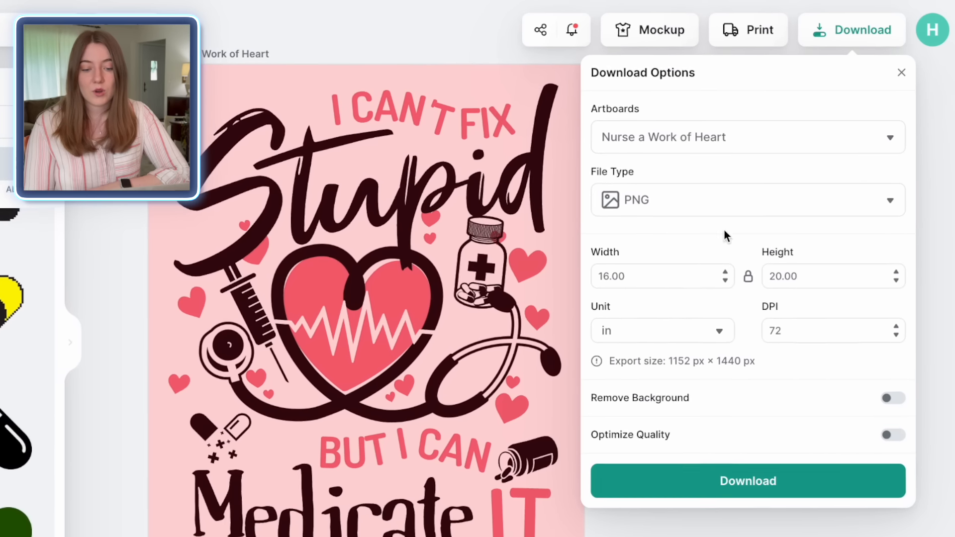
pyautogui.click(712, 342)
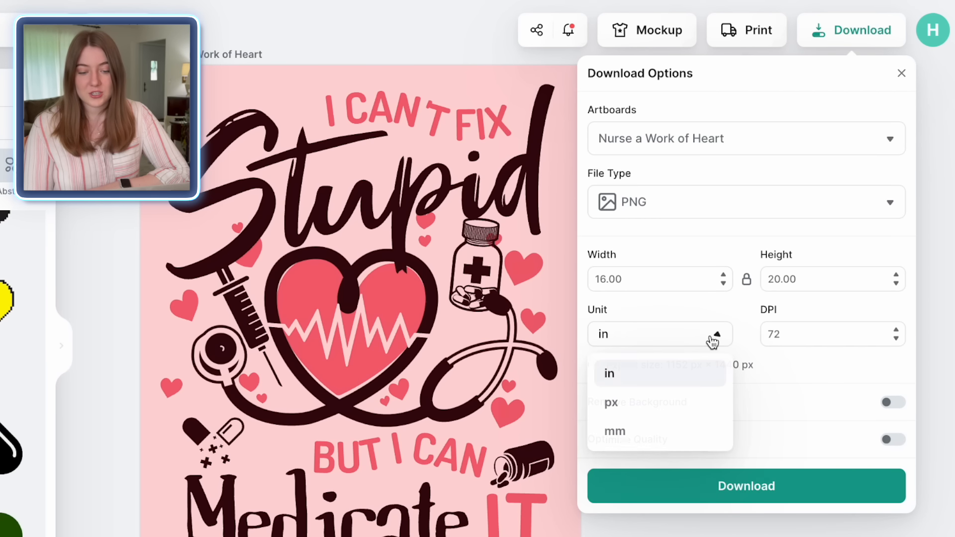
pyautogui.click(629, 406)
pyautogui.doubleClick(648, 279)
pyautogui.write('4500')
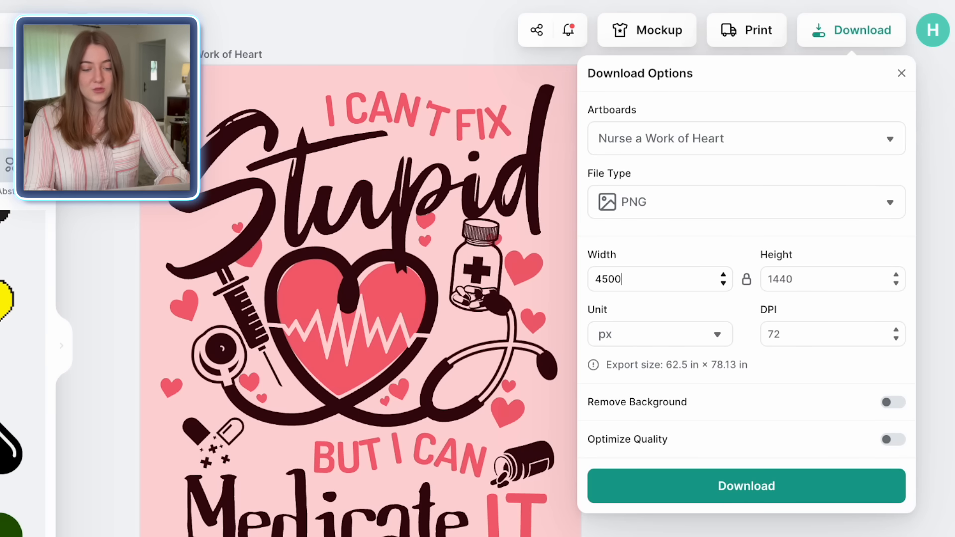
pyautogui.click(665, 243)
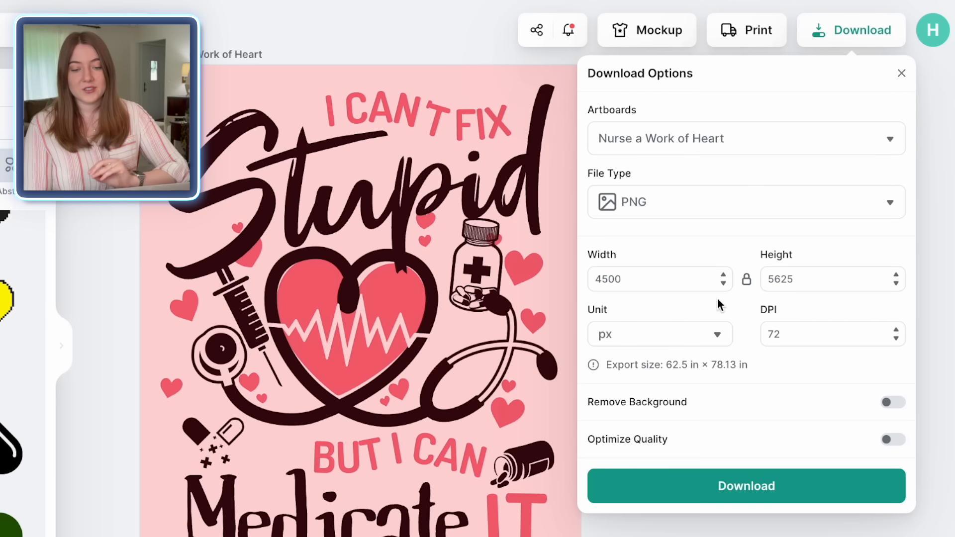
pyautogui.doubleClick(793, 342)
pyautogui.write('300')
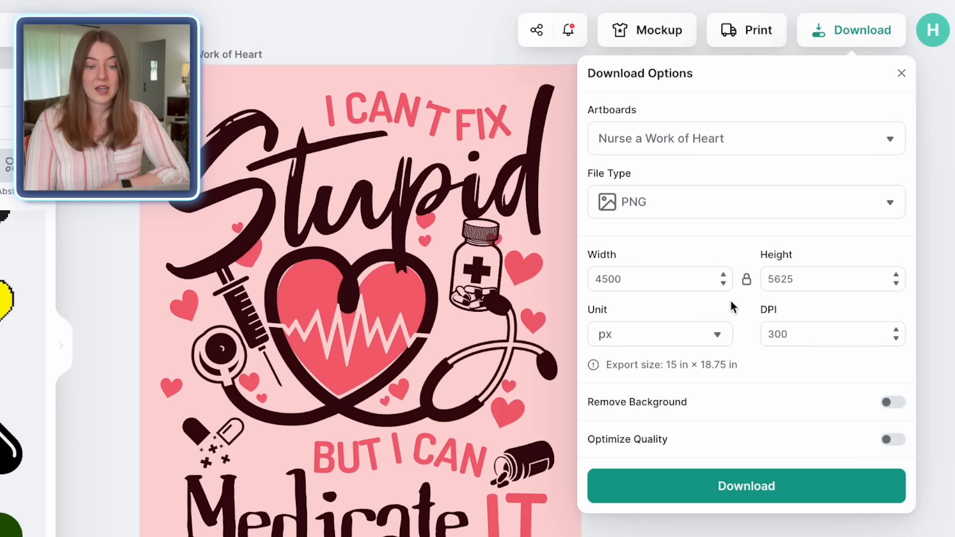
pyautogui.click(890, 402)
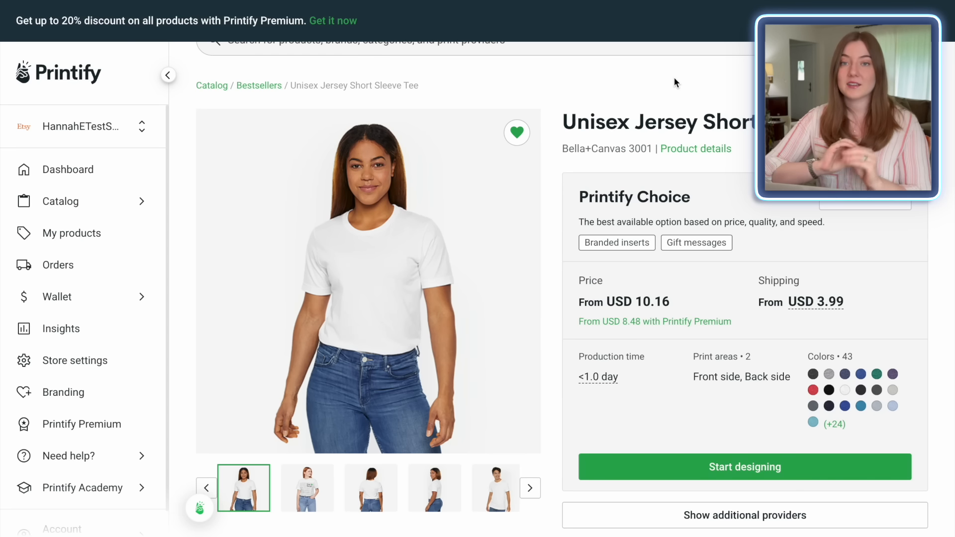
# In Printify, show the additional providers for the Bella+Canvas 3001 Unisex Jersey Short Sleeve Tee and start designing with SwiftPOD
pyautogui.scroll(-2, 674, 82)
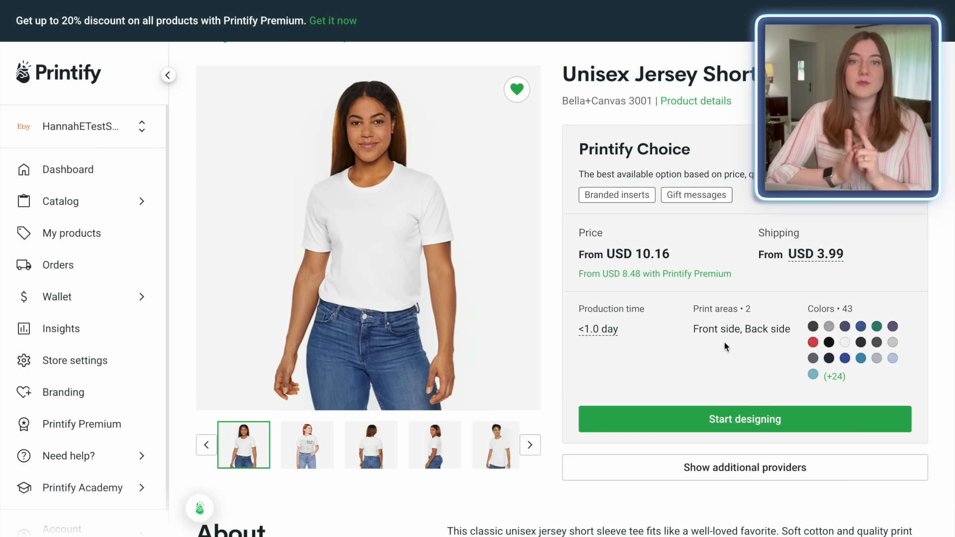
pyautogui.scroll(-2, 723, 341)
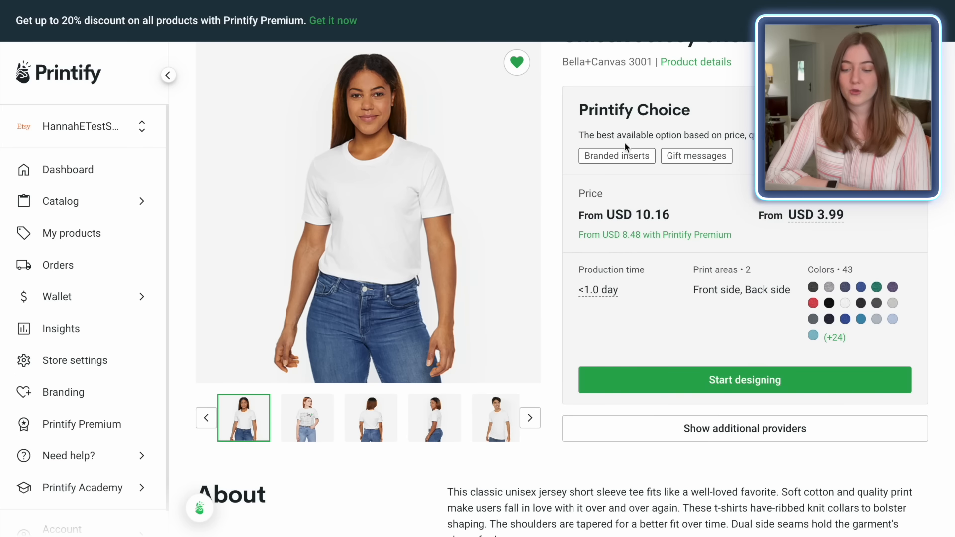
pyautogui.scroll(-1, 555, 312)
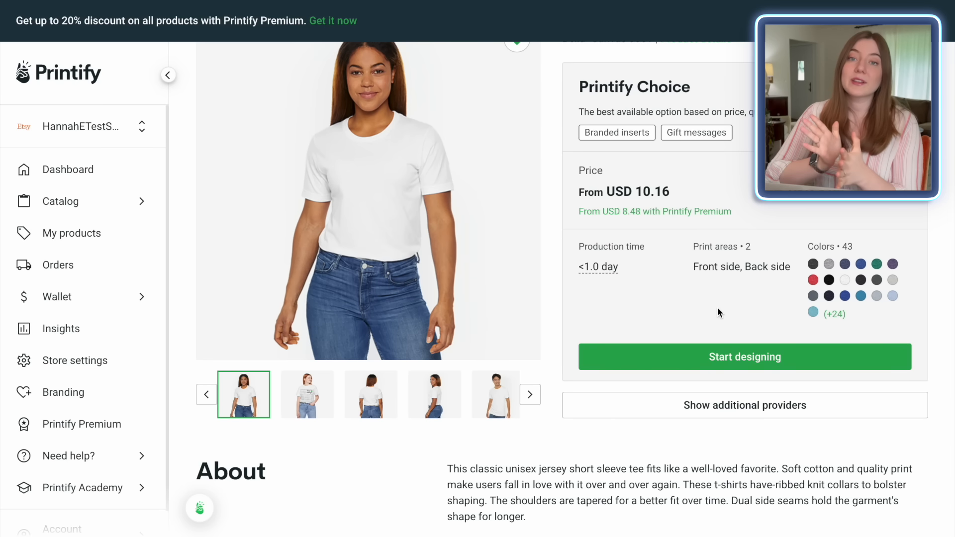
pyautogui.click(762, 420)
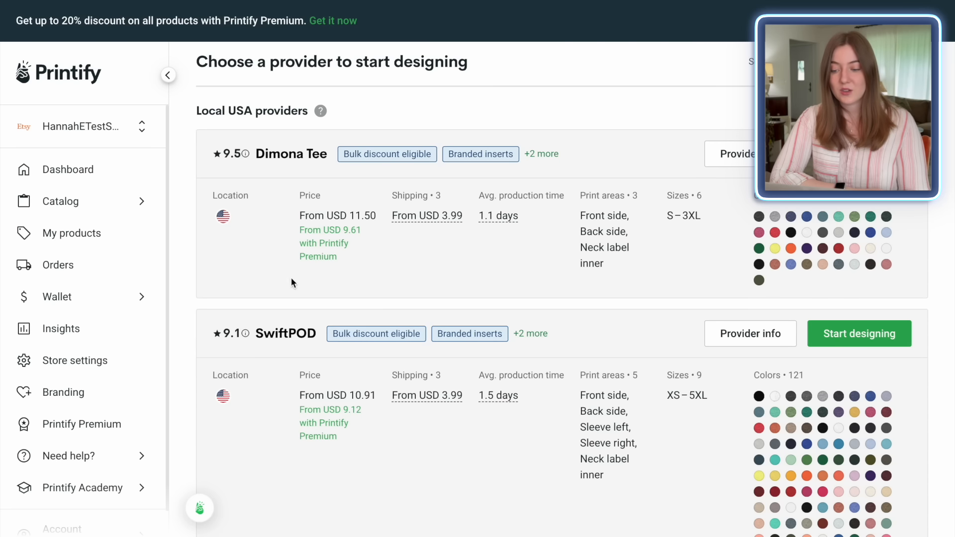
pyautogui.scroll(-1, 885, 383)
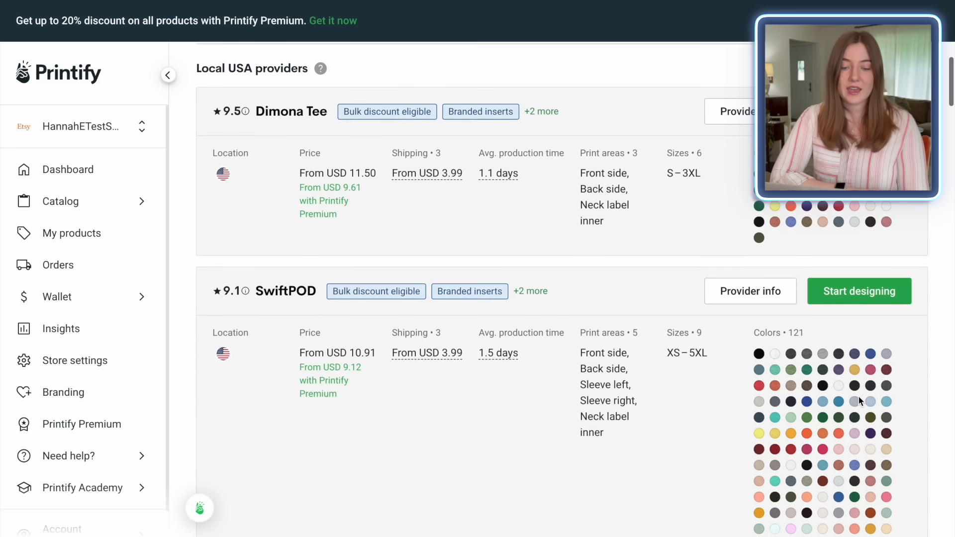
pyautogui.scroll(-1, 812, 284)
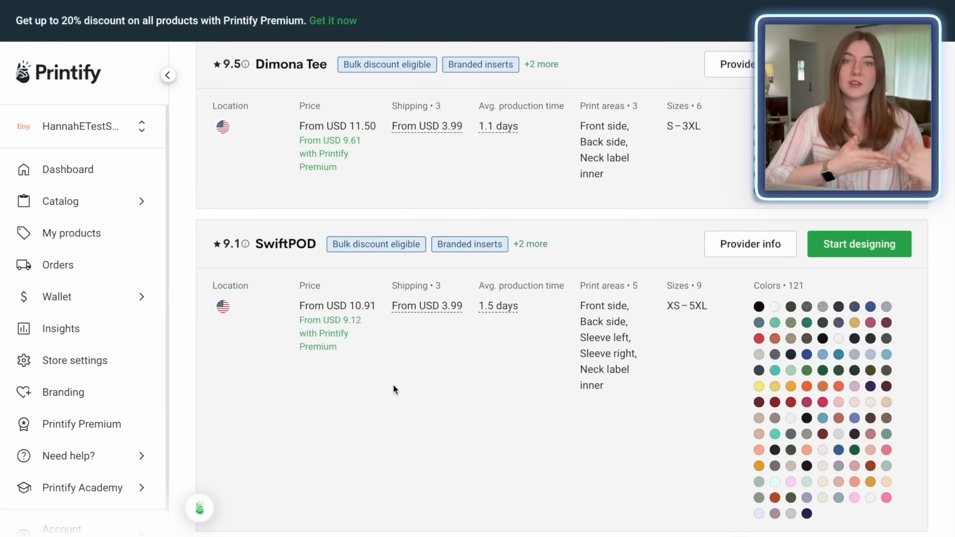
pyautogui.click(859, 247)
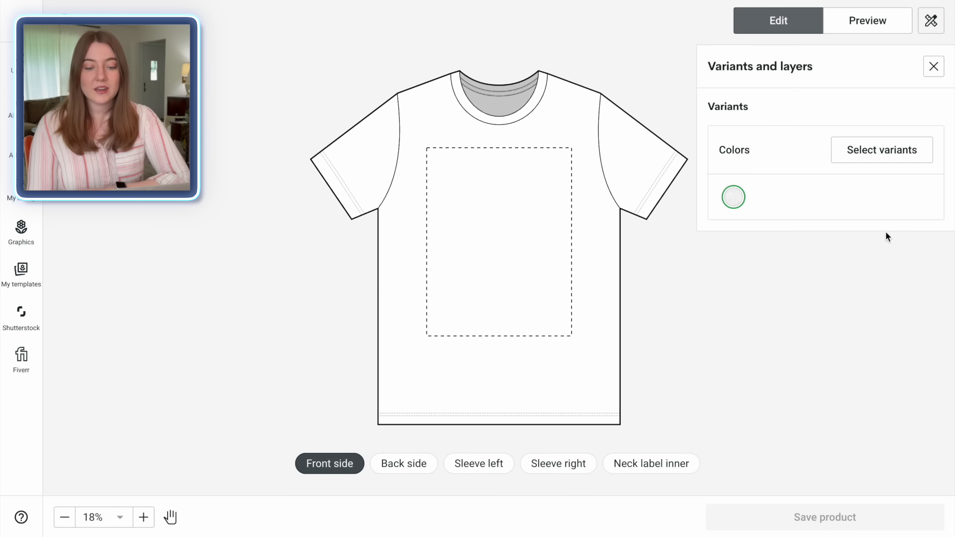
# Select the light pink shirt color in the variants and deselect White so that pink is the only color
pyautogui.click(905, 160)
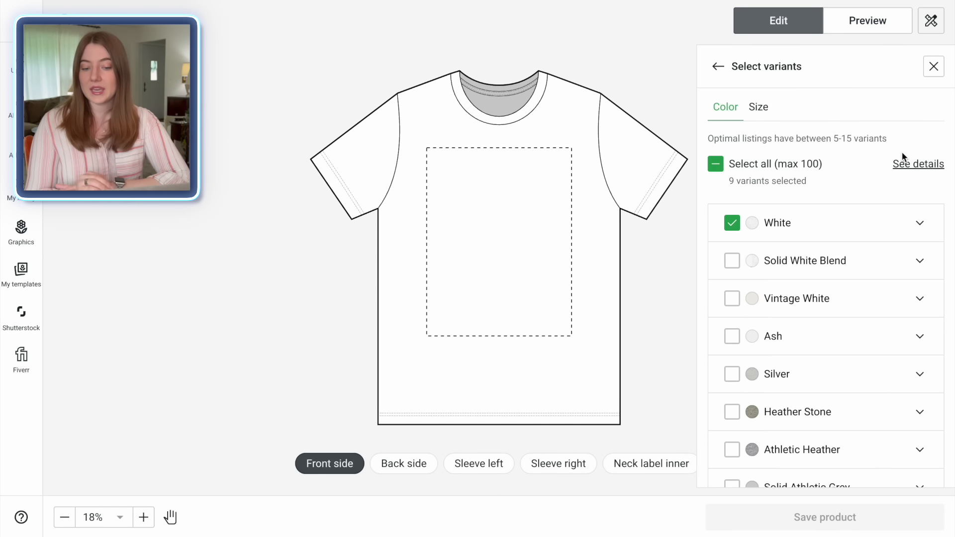
pyautogui.scroll(-5, 821, 354)
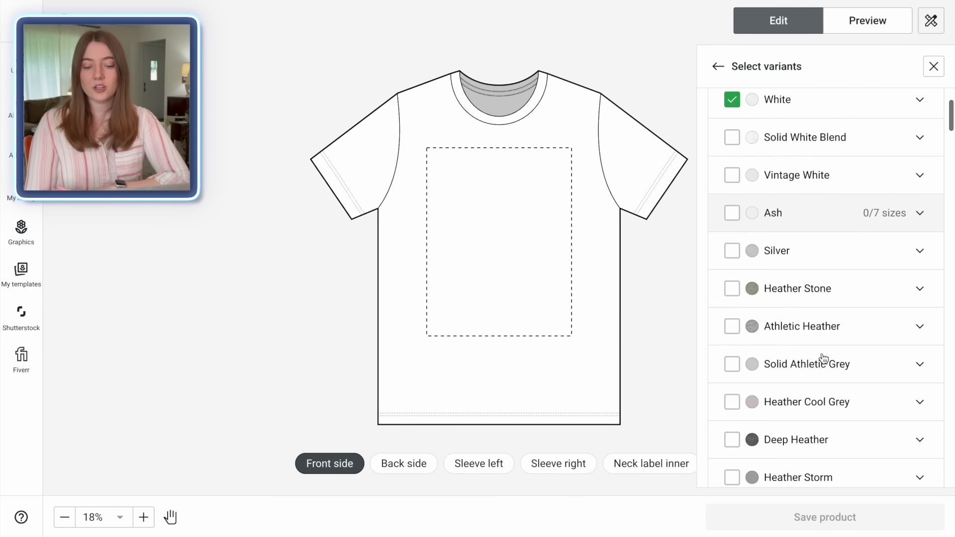
pyautogui.scroll(-15, 824, 358)
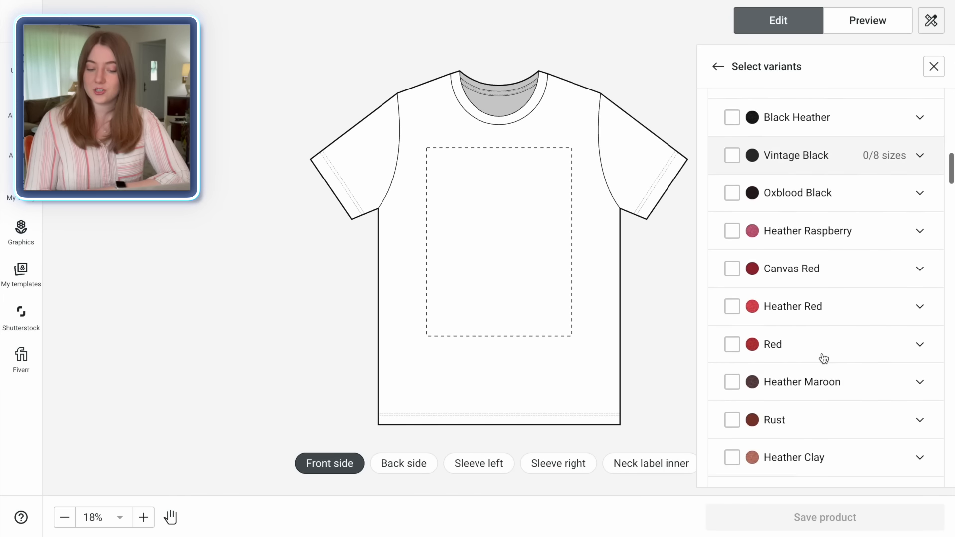
pyautogui.scroll(-7, 823, 358)
pyautogui.scroll(4, 824, 358)
pyautogui.scroll(-5, 824, 358)
pyautogui.scroll(-15, 823, 358)
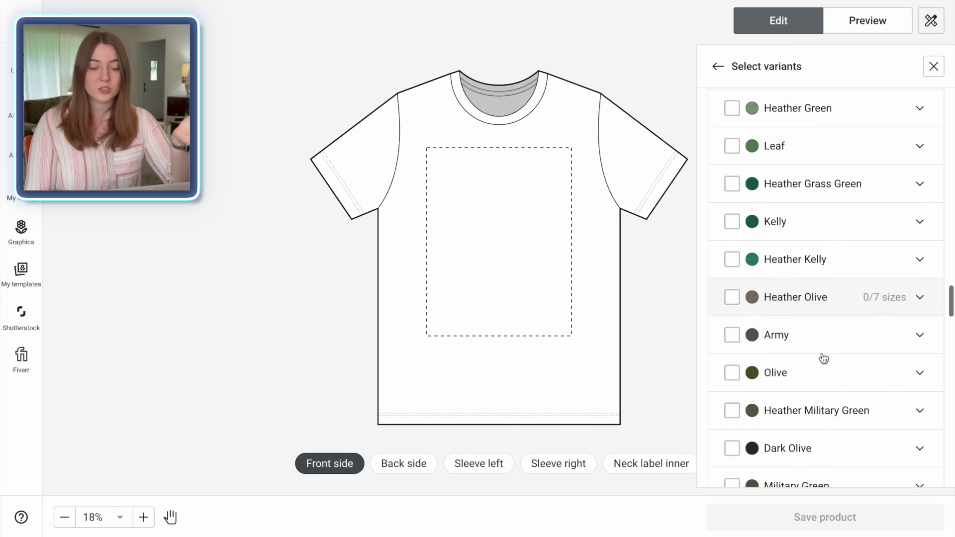
pyautogui.scroll(-20, 823, 358)
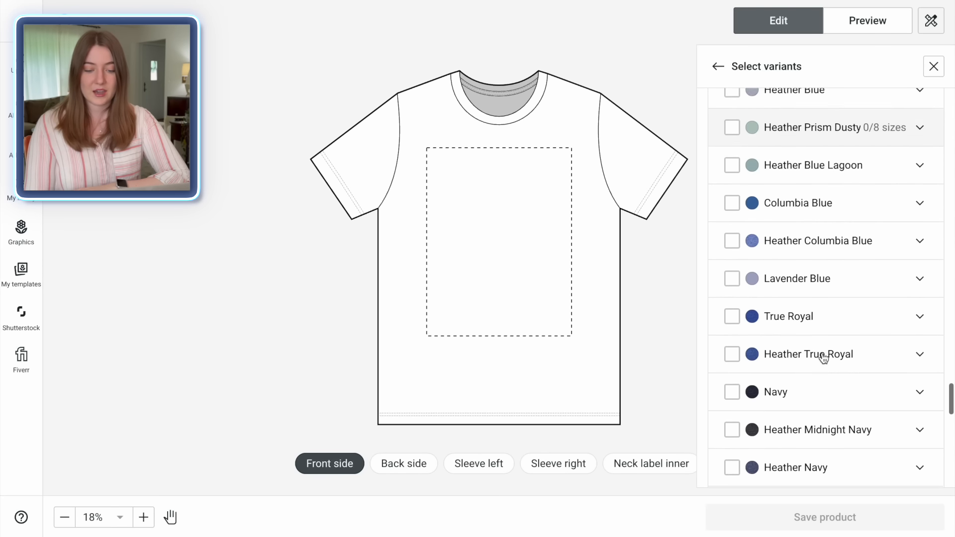
pyautogui.click(732, 378)
pyautogui.scroll(15, 732, 379)
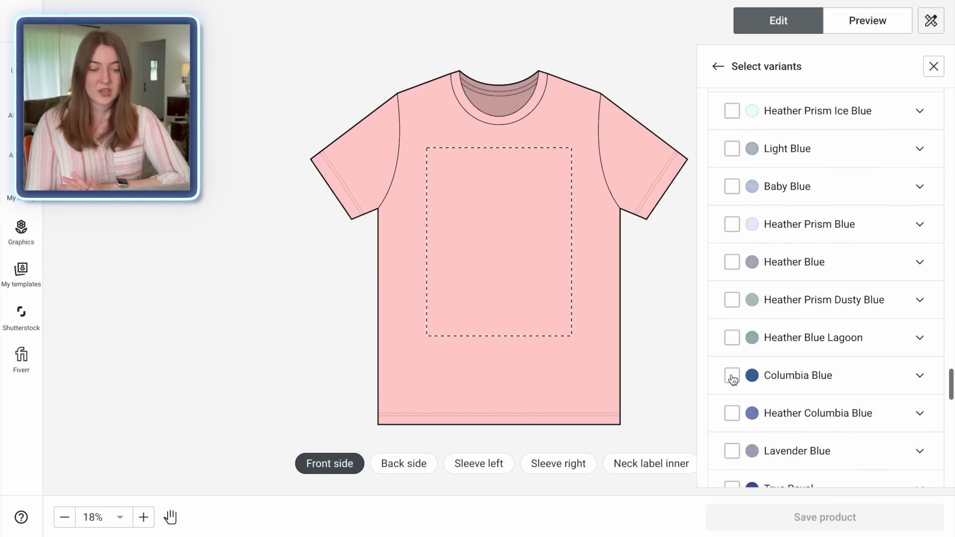
pyautogui.scroll(15, 732, 378)
pyautogui.click(732, 224)
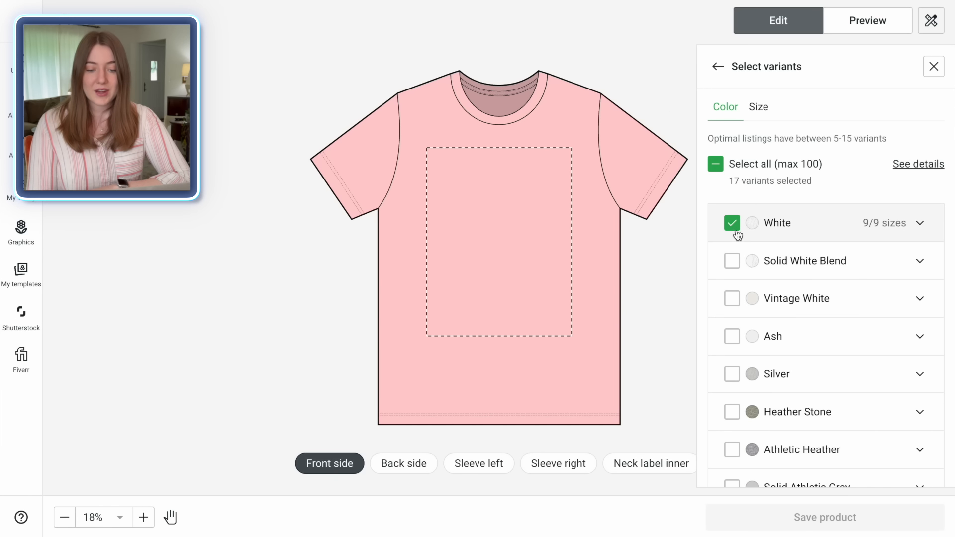
pyautogui.click(718, 67)
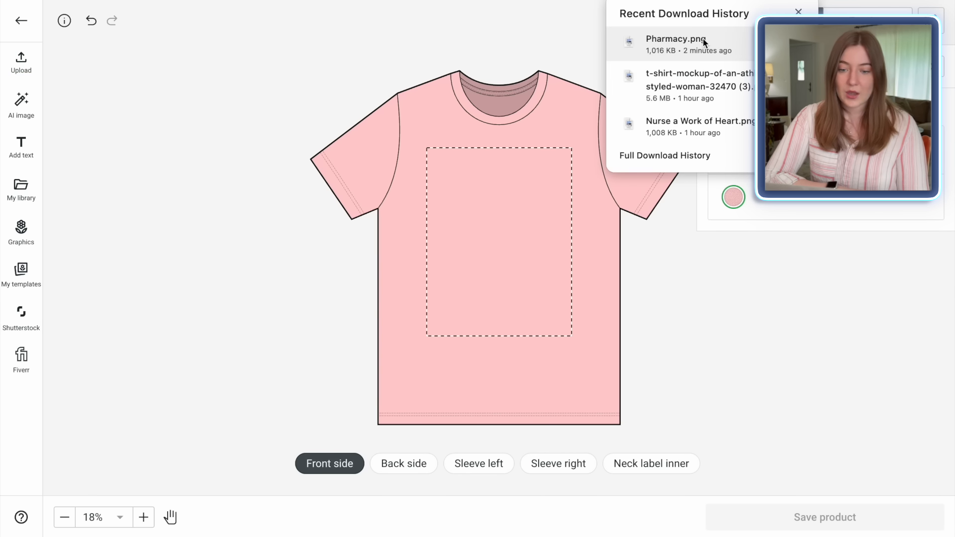
# Place Pharmacy.png on the shirt's front print area, enlarge it to 13.44 by 16.81 in, and center it
pyautogui.moveTo(579, 142); pyautogui.dragTo(520, 214)
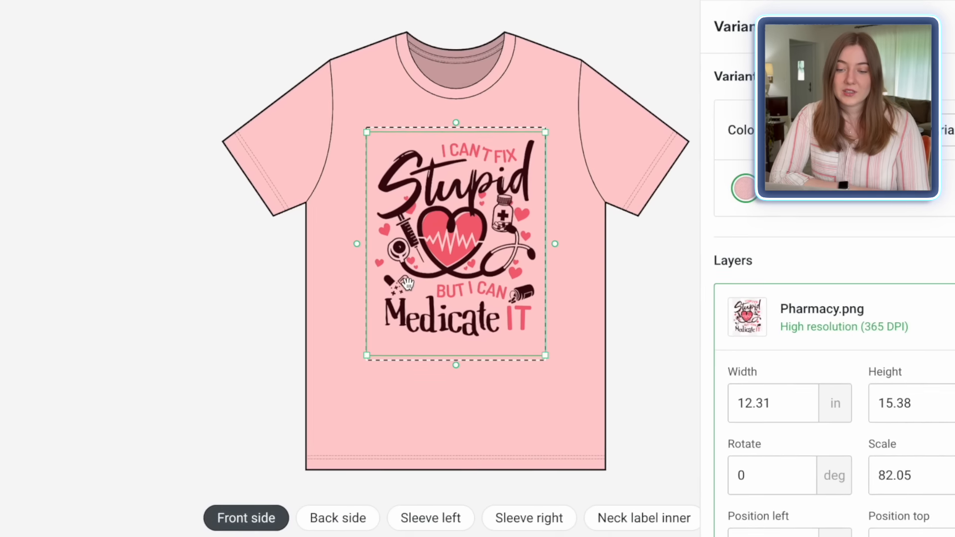
pyautogui.moveTo(545, 133); pyautogui.dragTo(549, 119)
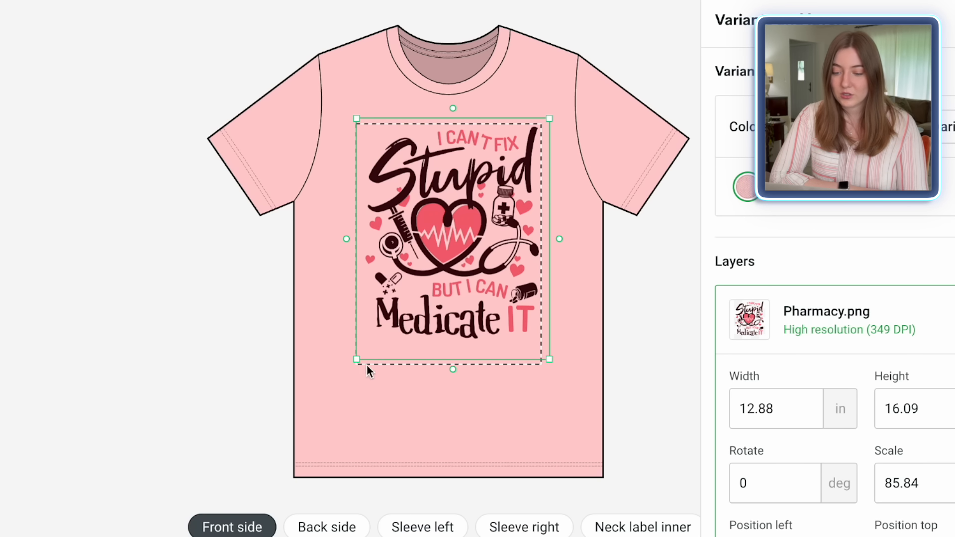
pyautogui.moveTo(358, 355); pyautogui.dragTo(349, 361)
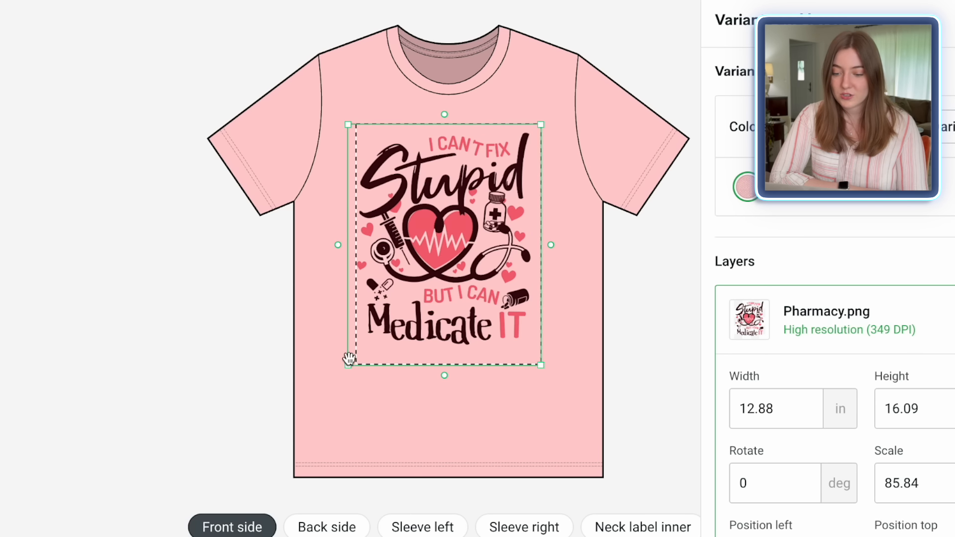
pyautogui.moveTo(542, 127); pyautogui.dragTo(552, 118)
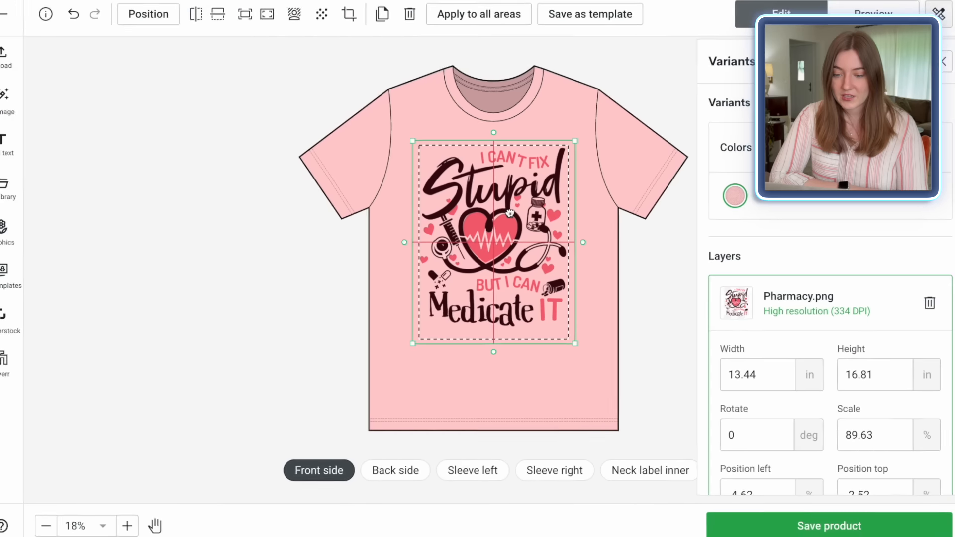
pyautogui.click(673, 295)
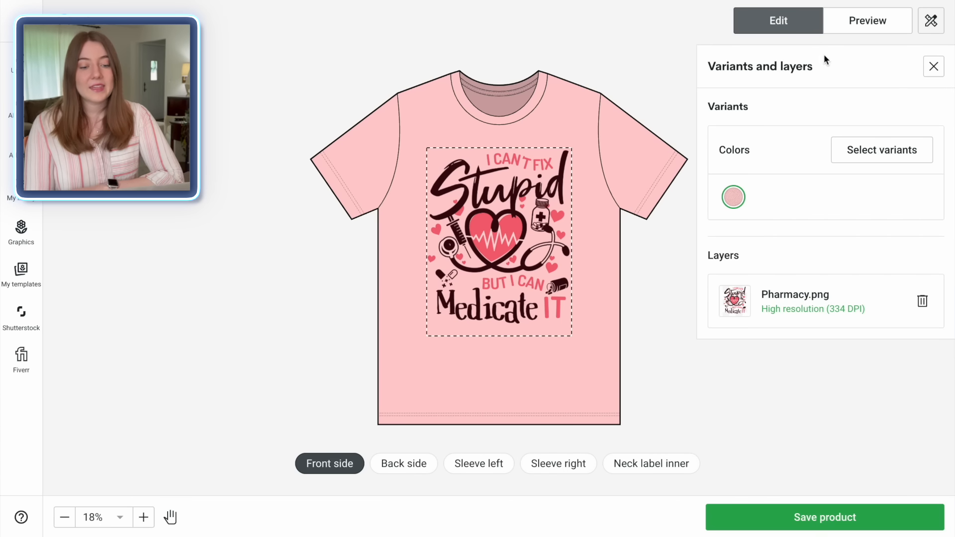
# Preview the front mockup of the pink shirt, return to editing, and save the product
pyautogui.click(847, 18)
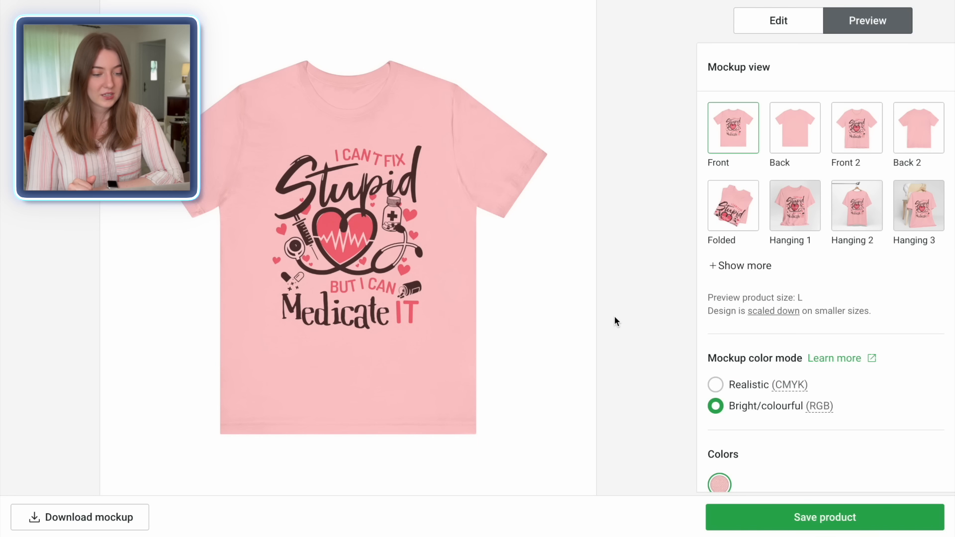
pyautogui.click(782, 31)
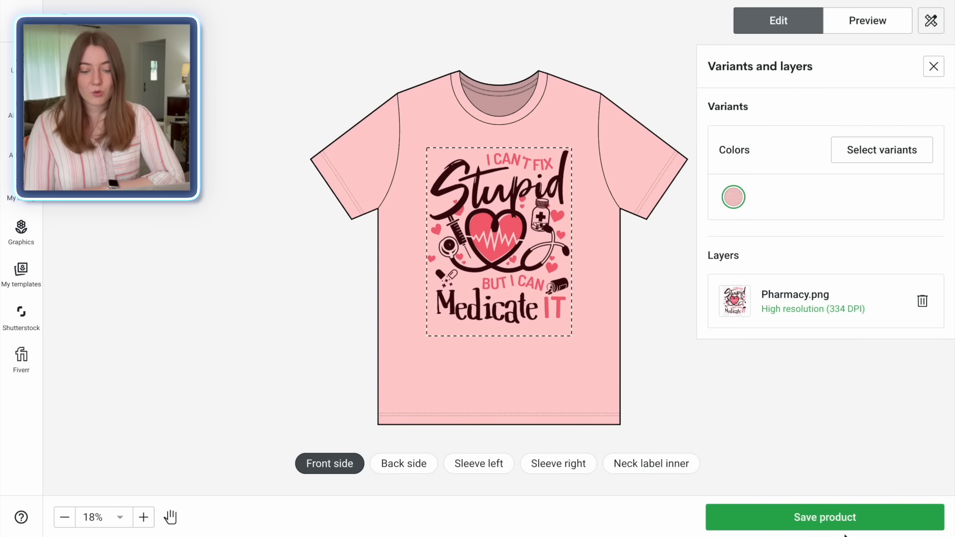
pyautogui.click(832, 522)
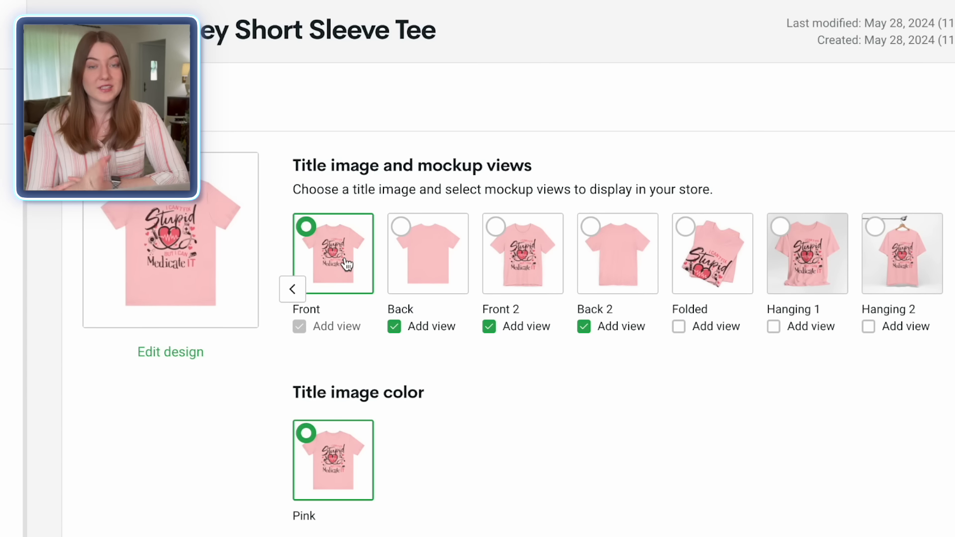
# Remove the Back, Front 2, and Back 2 mockup views so that only the Front view is displayed in the store
pyautogui.click(398, 334)
pyautogui.click(520, 336)
pyautogui.click(586, 332)
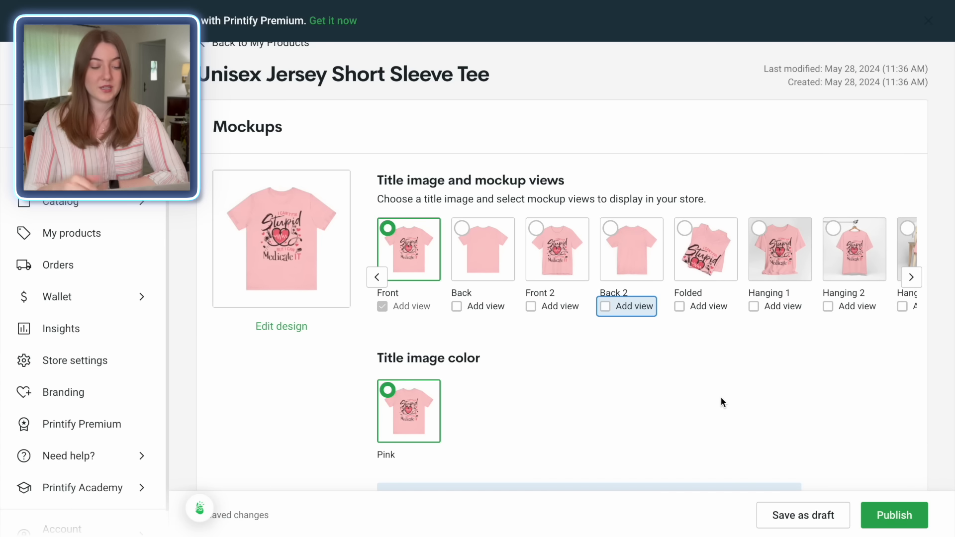
# Replace the product title in the listing details with "I Can't Fix Stupid But I Can Medicate It"
pyautogui.scroll(-5, 720, 397)
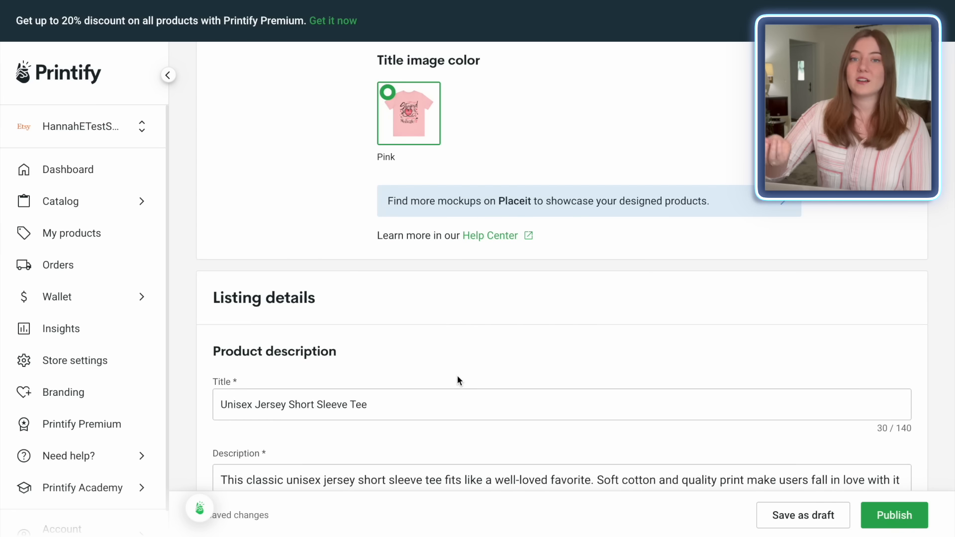
pyautogui.click(403, 393)
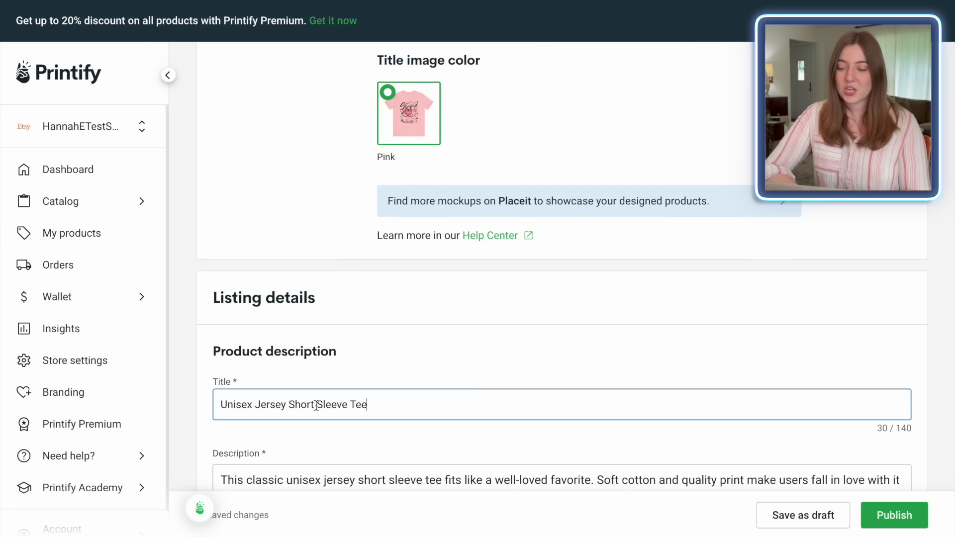
pyautogui.moveTo(367, 404); pyautogui.dragTo(221, 403)
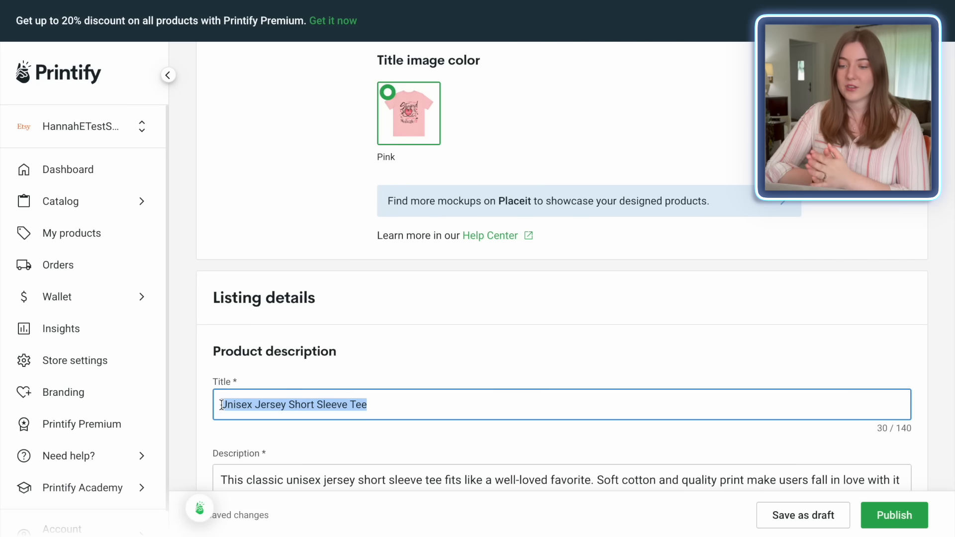
pyautogui.write("I Can't Fix Stupid But I Can Medicate It")
# Review the product description from its opening paragraph down to the fabric blends
pyautogui.scroll(-5, 341, 277)
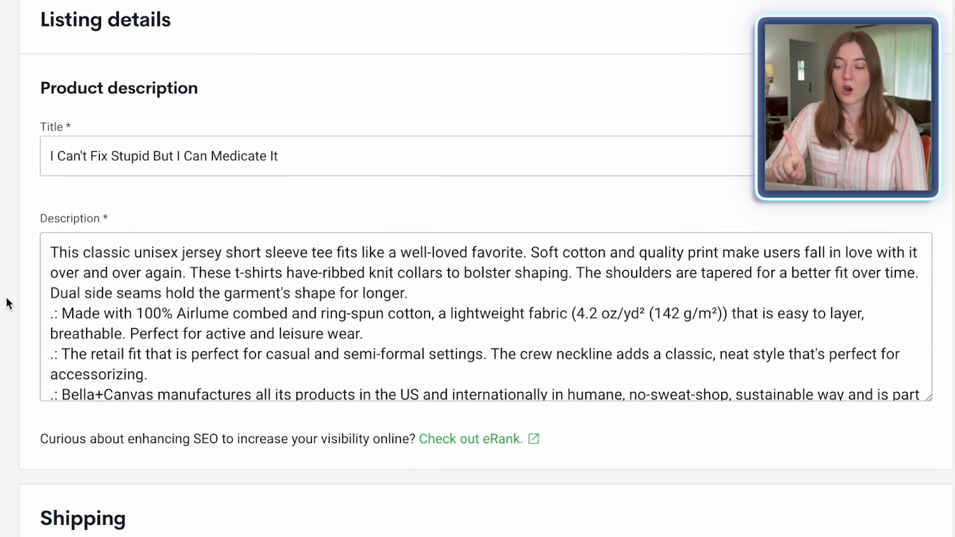
pyautogui.click(48, 252)
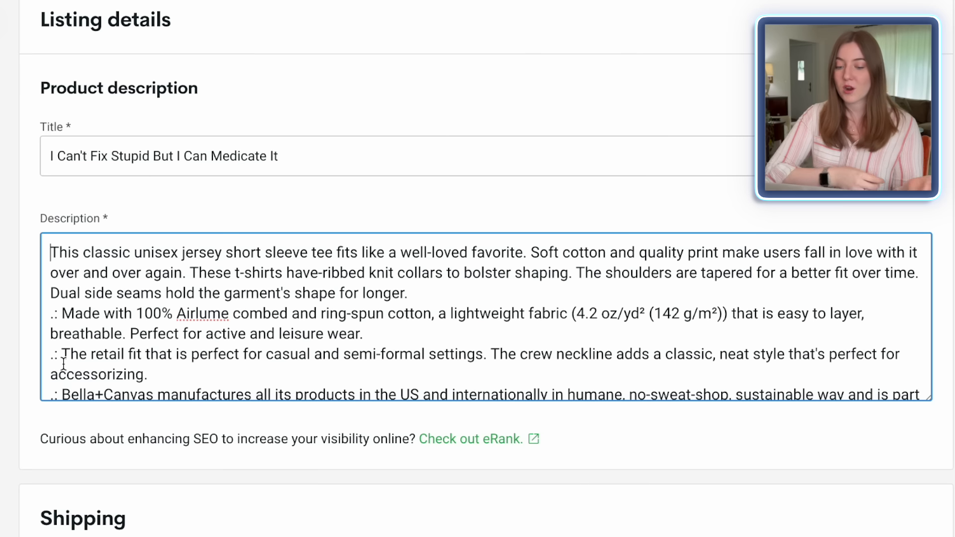
pyautogui.scroll(-3, 63, 364)
pyautogui.scroll(-4, 40, 397)
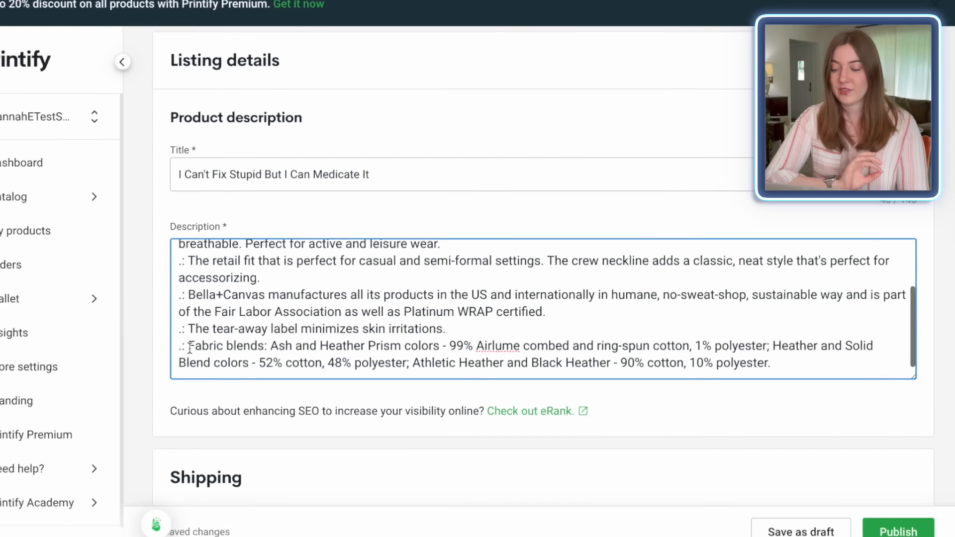
# Select all size variants in the pricing table and set their retail price to USD 24.99
pyautogui.scroll(-10, 213, 374)
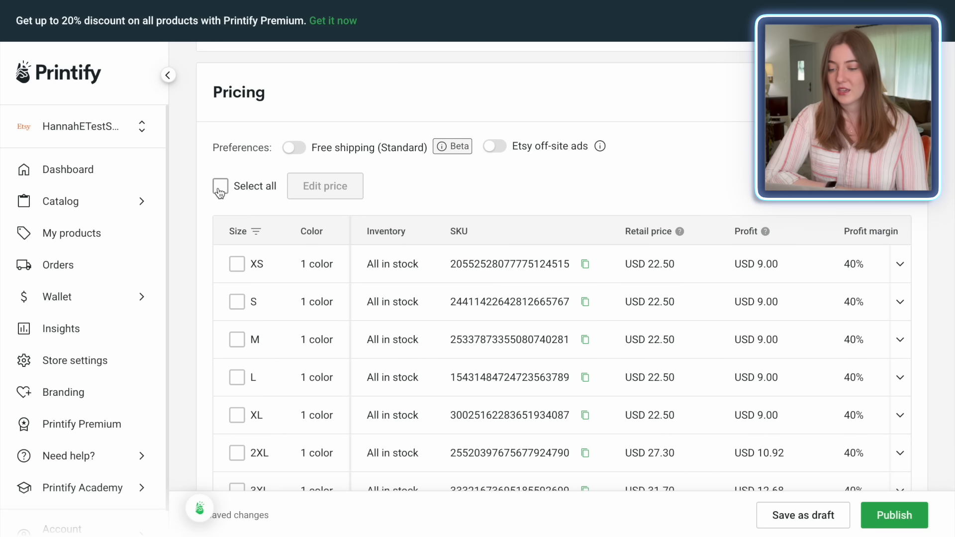
pyautogui.click(220, 189)
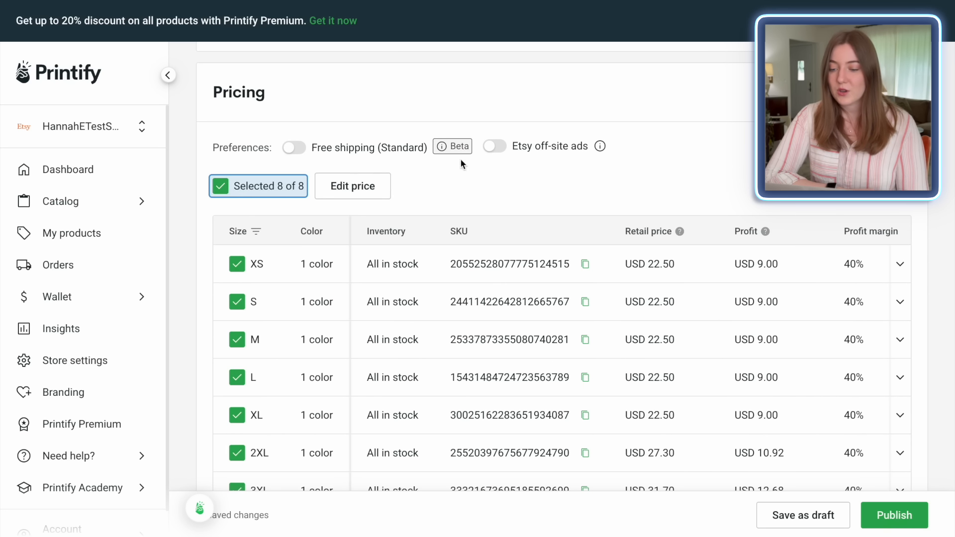
pyautogui.click(374, 191)
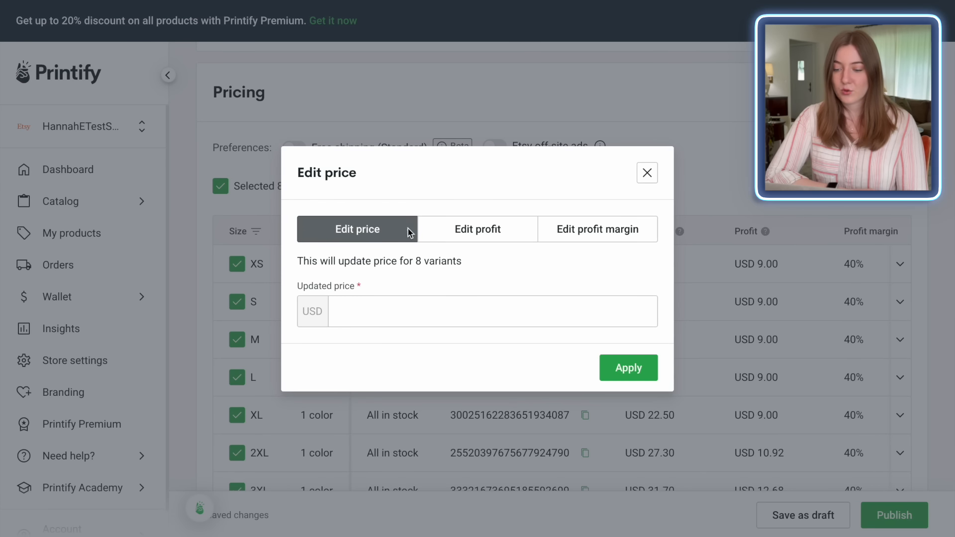
pyautogui.click(380, 309)
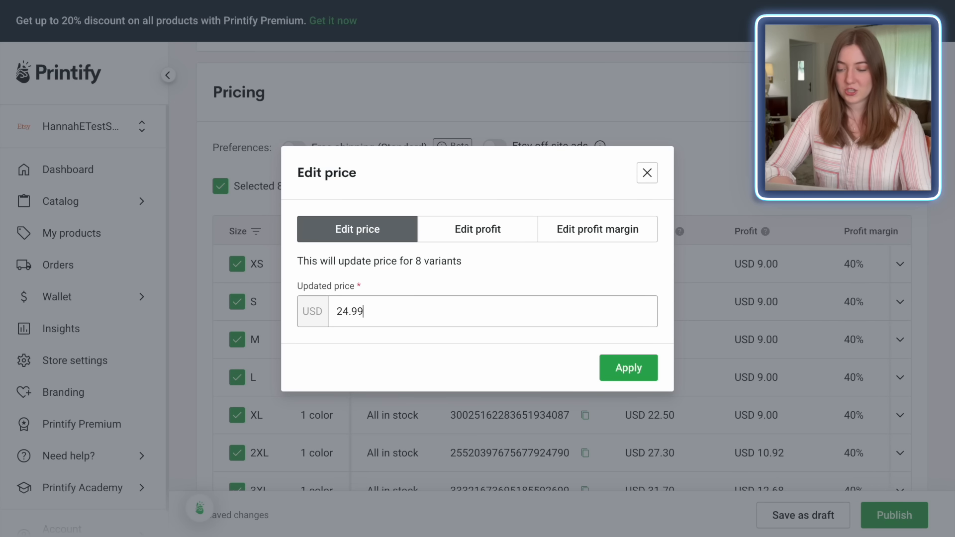
pyautogui.click(629, 369)
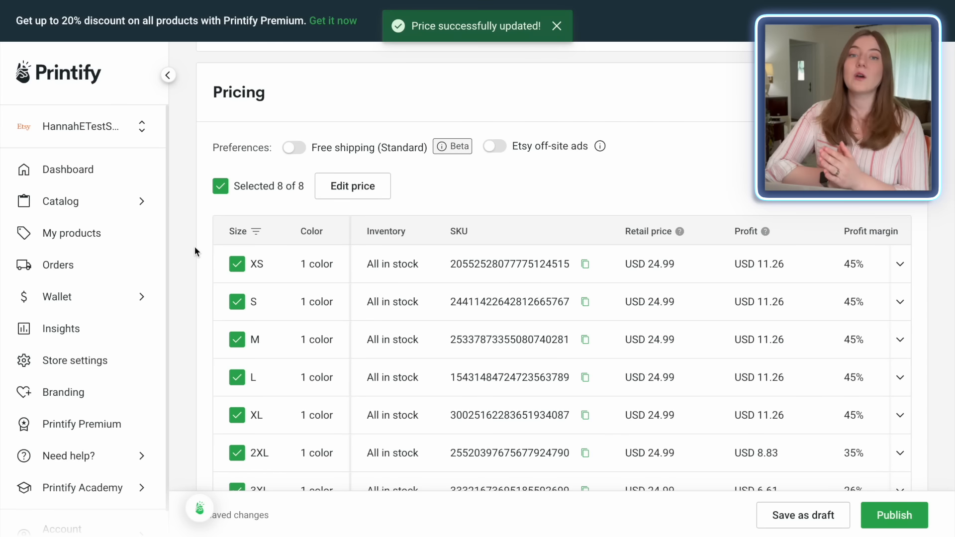
# Publish the shirt to the Etsy store and open its active listing for editing in Etsy's Shop Manager
pyautogui.scroll(-2, 195, 246)
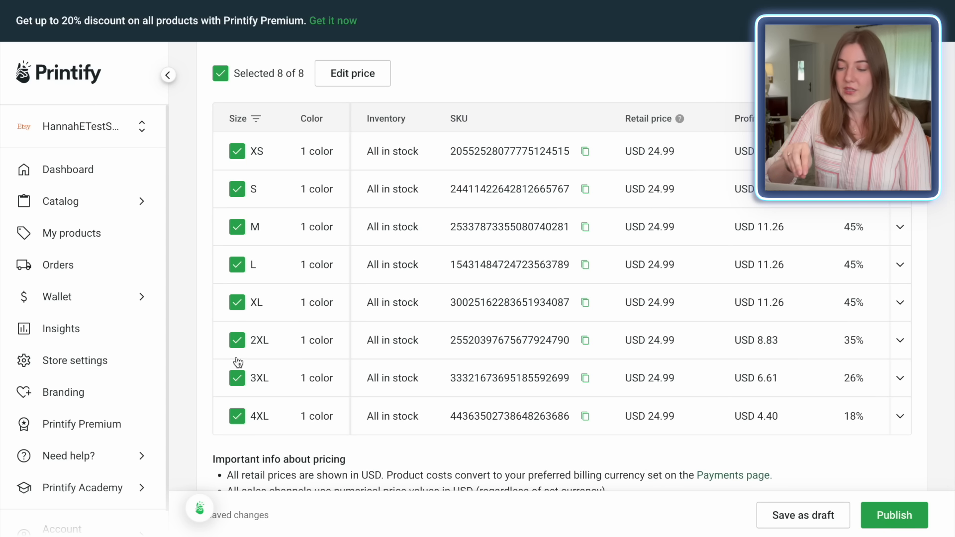
pyautogui.scroll(-1, 212, 369)
pyautogui.scroll(7, 213, 369)
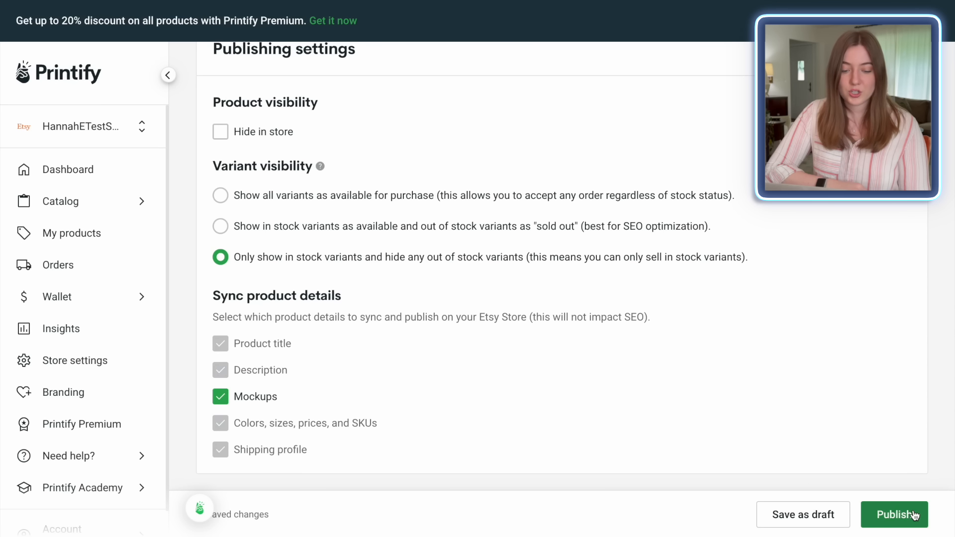
pyautogui.click(914, 515)
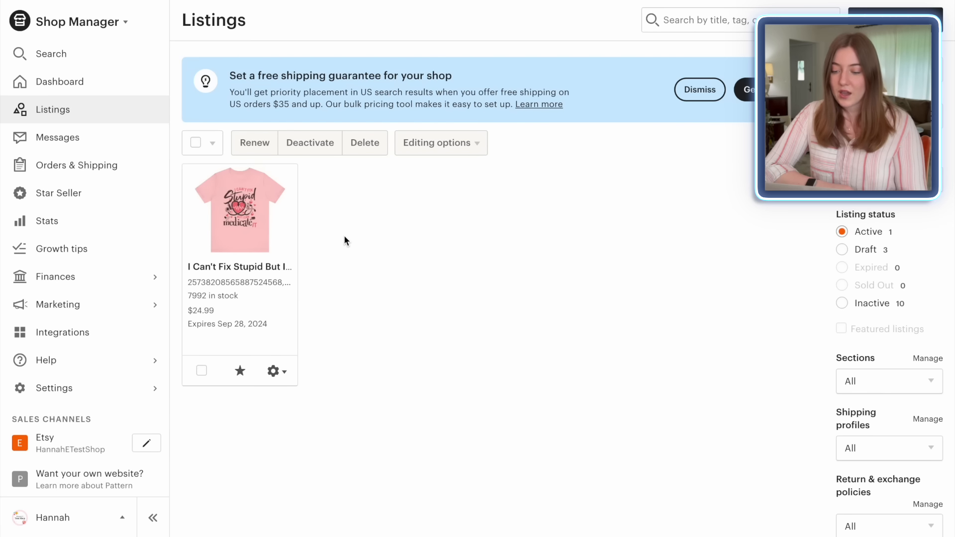
pyautogui.click(283, 379)
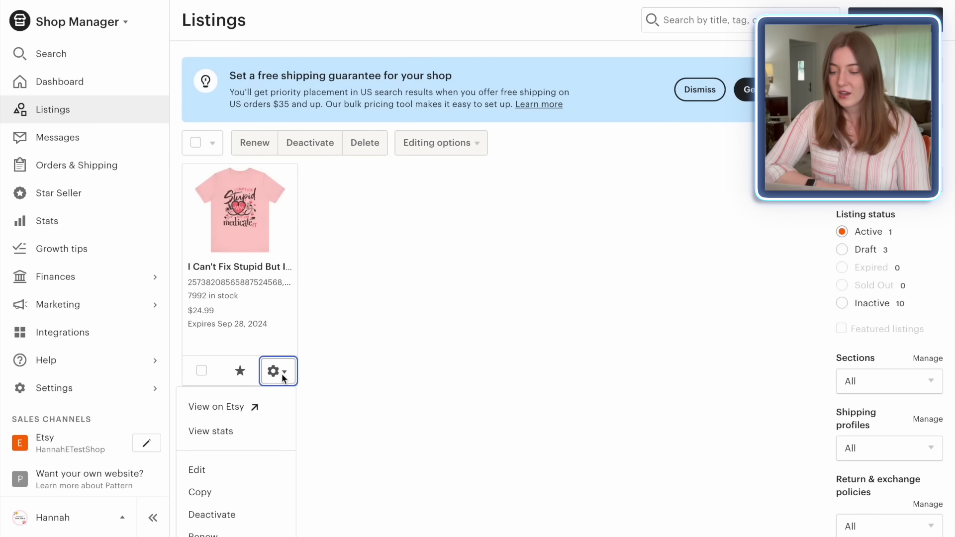
pyautogui.click(207, 469)
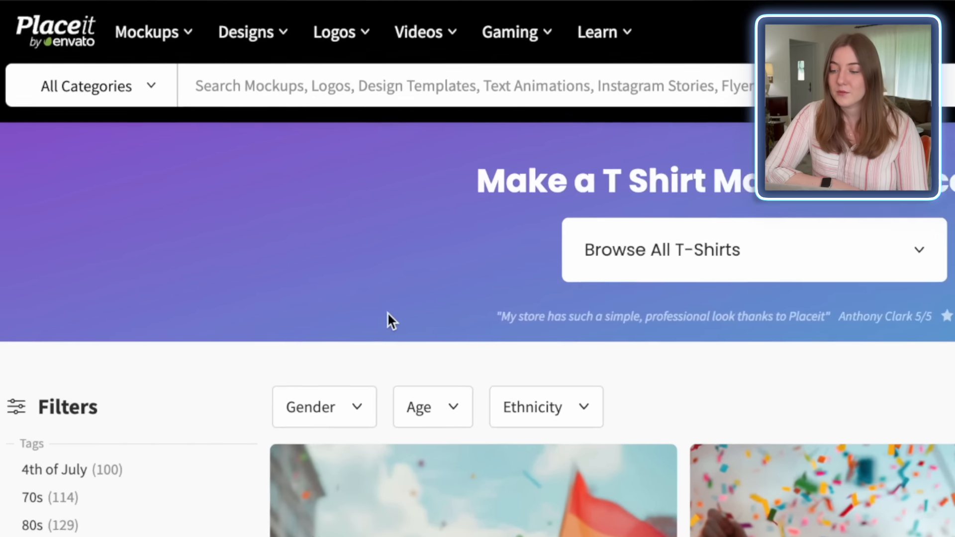
# In Placeit, sort the T-shirt mockups filtered to Woman by Popular and open "T-Shirt Mockup of an Athleisure-Styled Woman"
pyautogui.moveTo(103, 19)
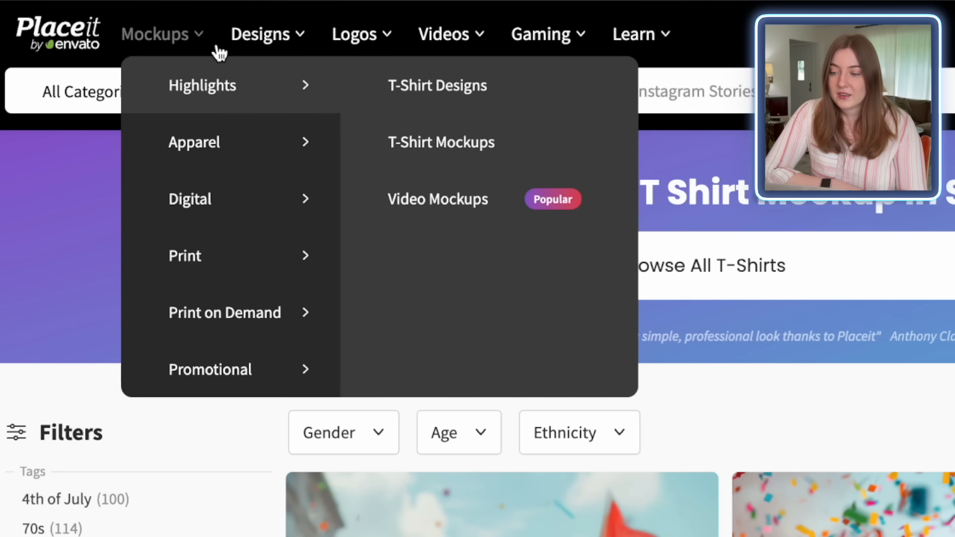
pyautogui.moveTo(219, 142)
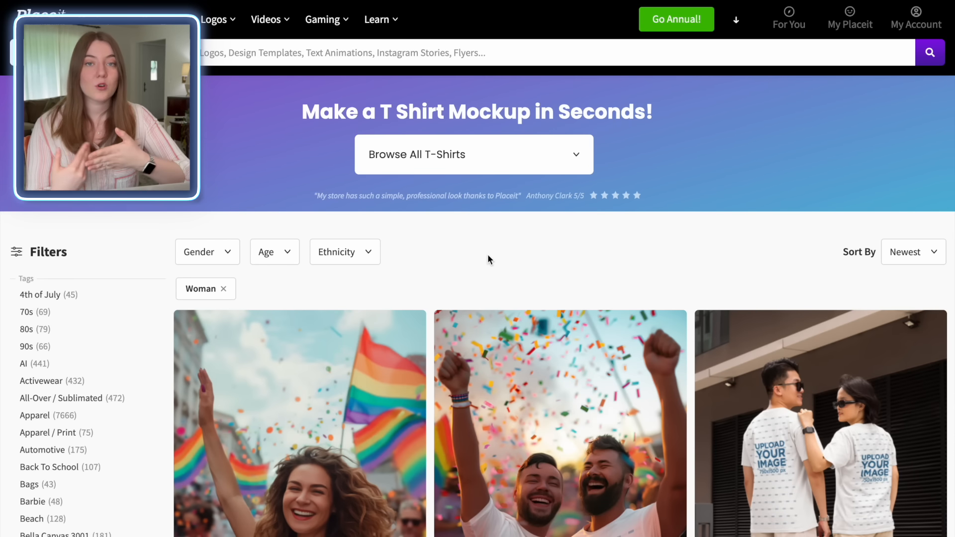
pyautogui.click(923, 251)
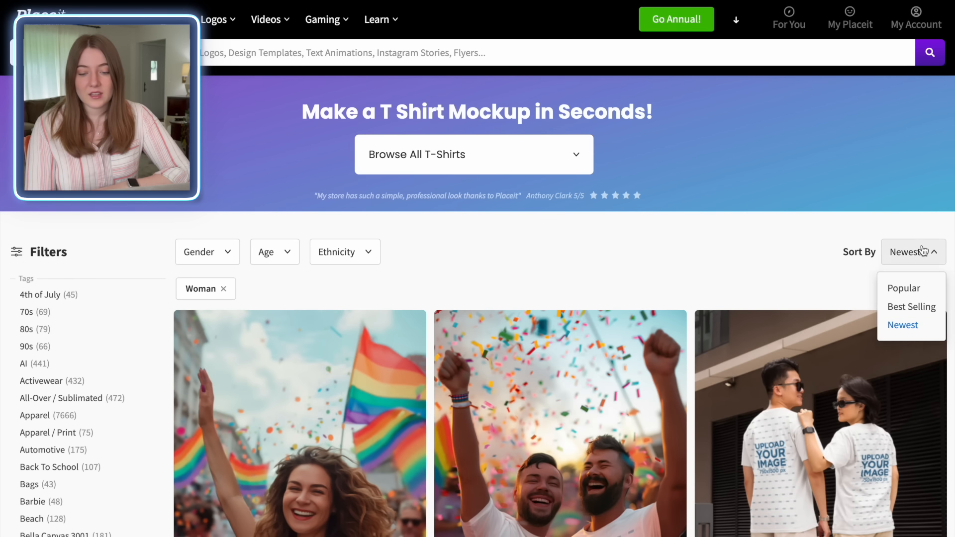
pyautogui.click(906, 291)
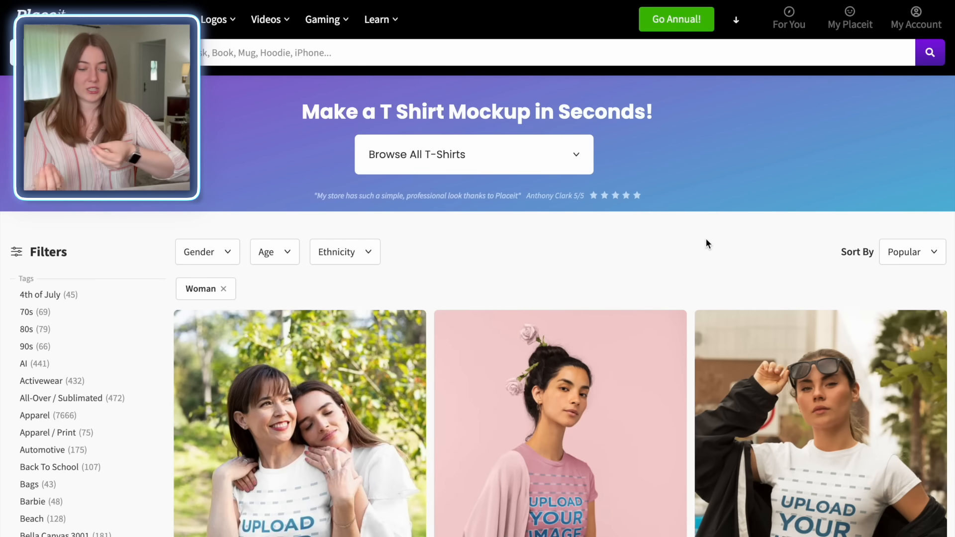
pyautogui.scroll(-4, 706, 241)
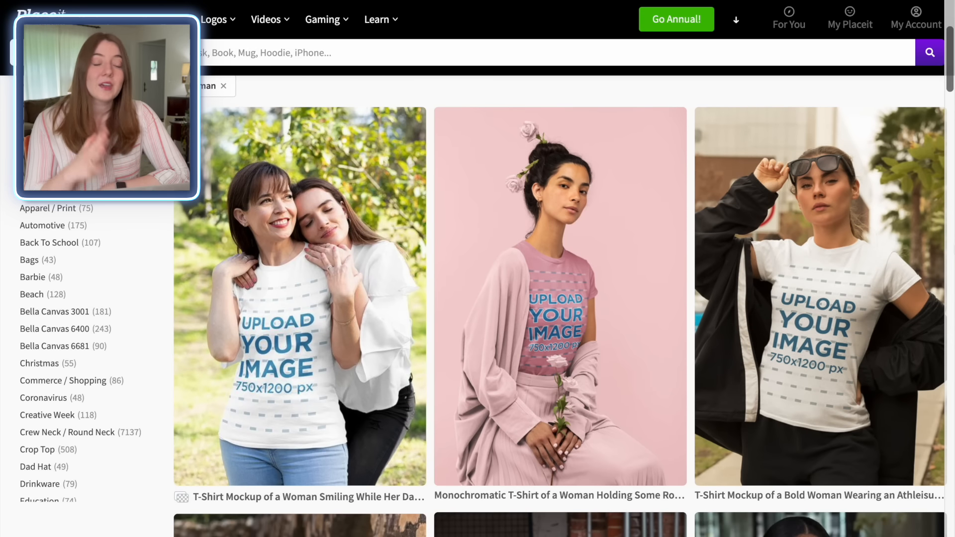
pyautogui.scroll(-9, 936, 245)
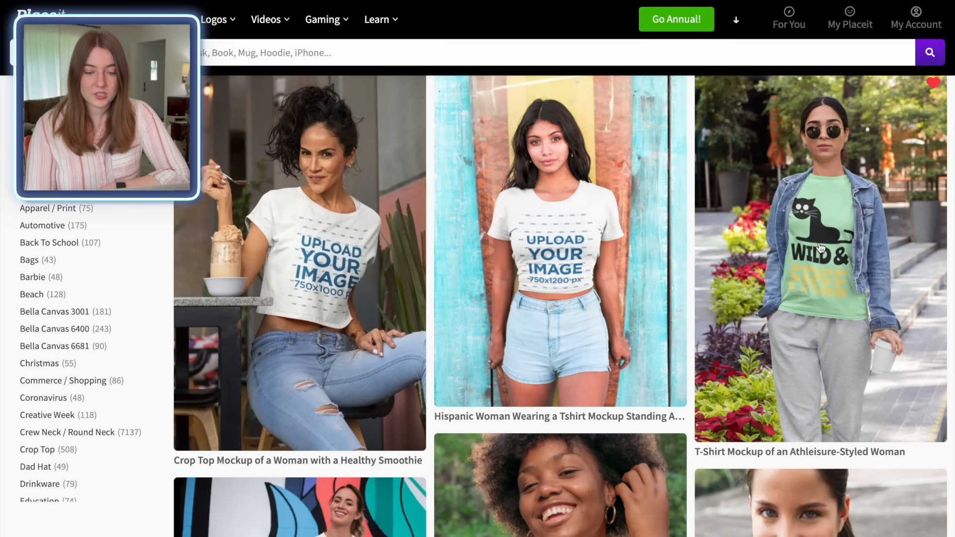
pyautogui.click(821, 247)
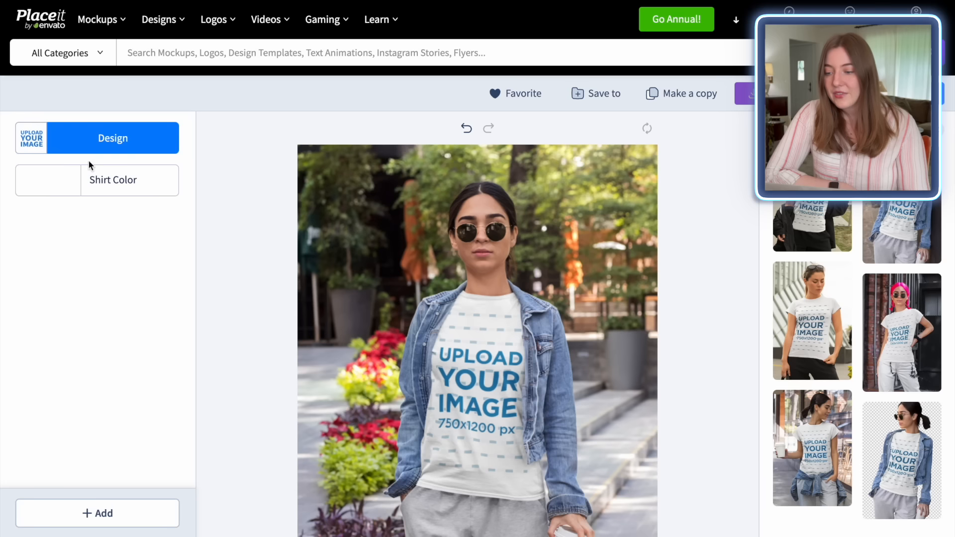
# Insert the recently uploaded pharmacy design into the mockup, move it higher on the shirt, scale it to 93%, and apply the crop
pyautogui.click(120, 143)
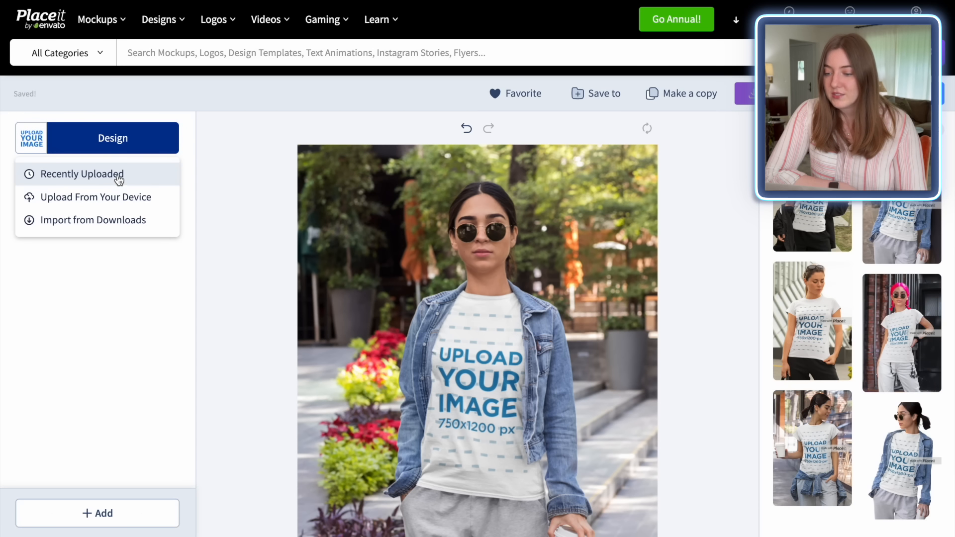
pyautogui.click(94, 175)
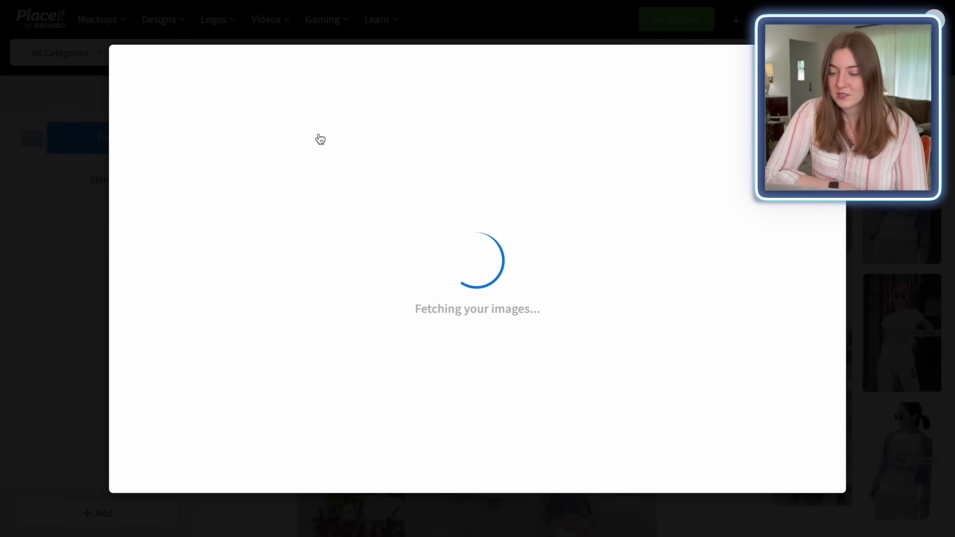
pyautogui.click(199, 141)
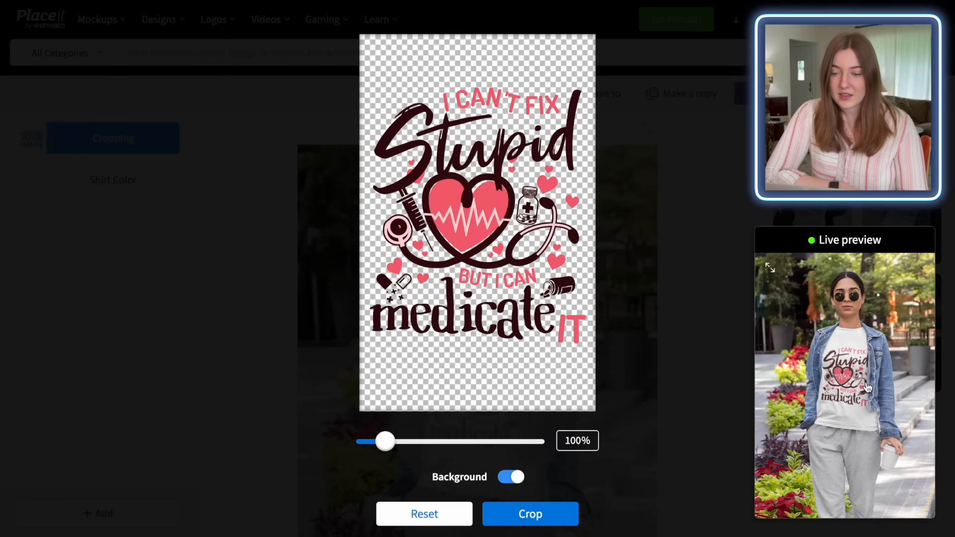
pyautogui.moveTo(480, 229); pyautogui.dragTo(476, 182)
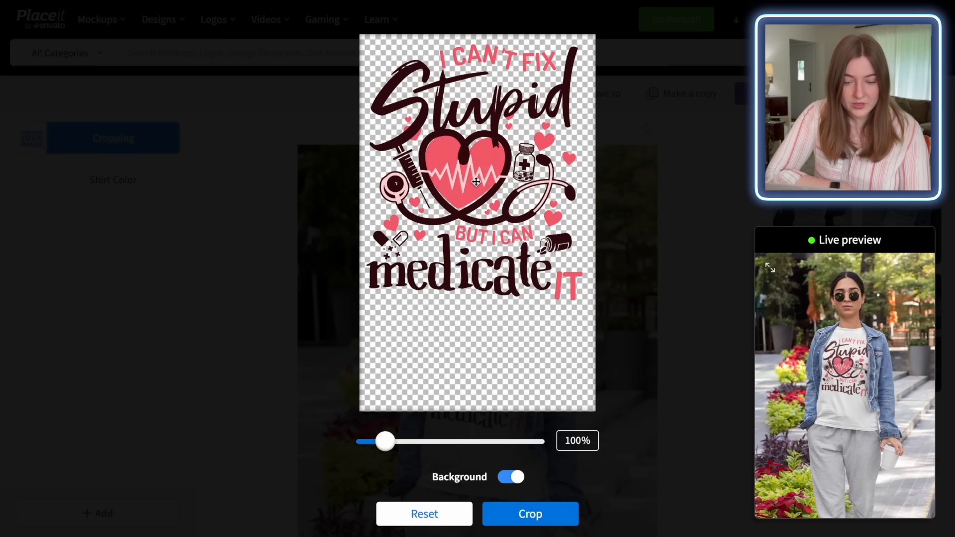
pyautogui.moveTo(385, 441); pyautogui.dragTo(383, 441)
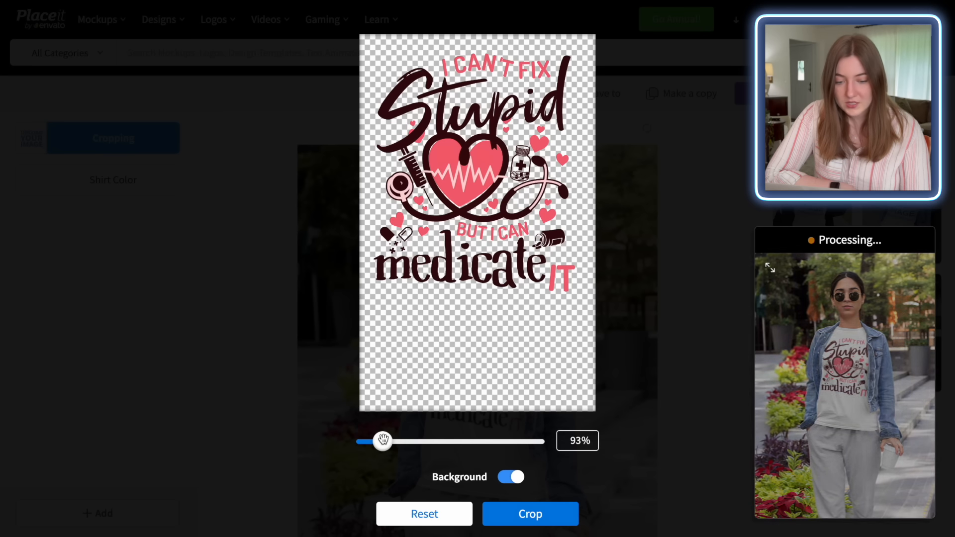
pyautogui.click(552, 519)
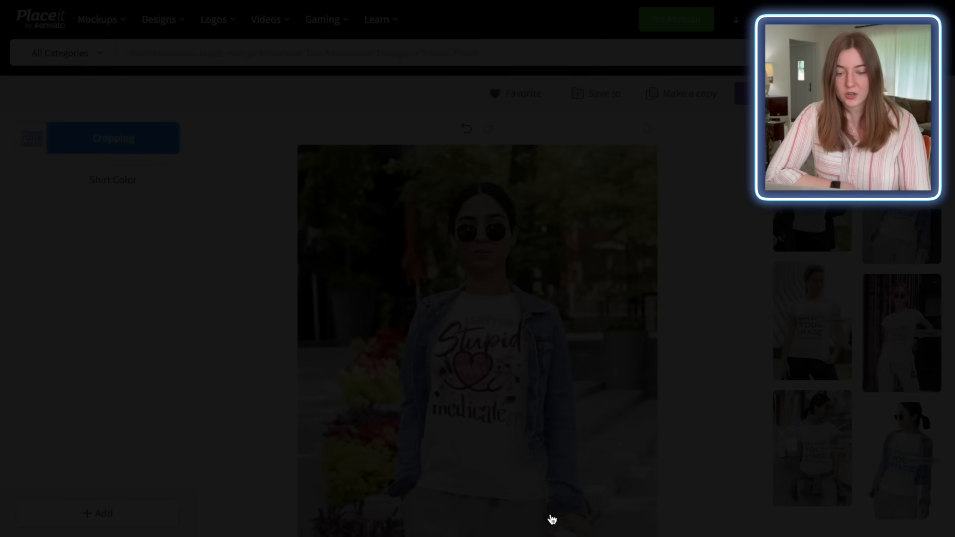
# Set the shirt color of the athleisure-styled woman mockup to light pink
pyautogui.scroll(-2, 260, 312)
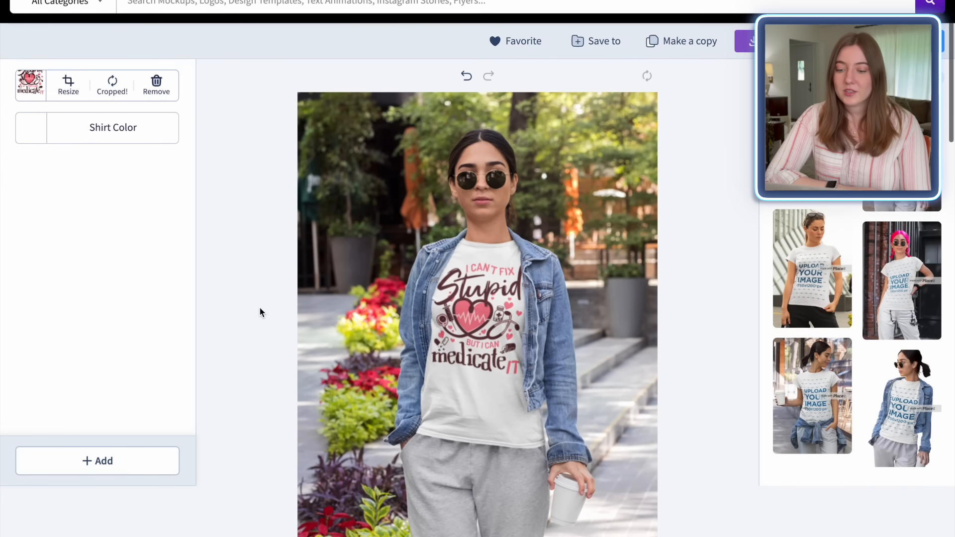
pyautogui.click(103, 103)
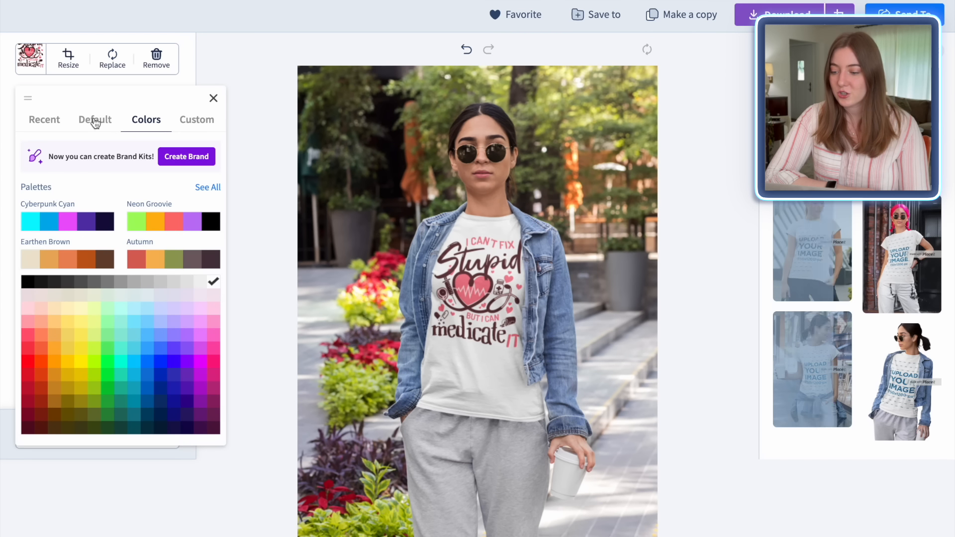
pyautogui.click(28, 316)
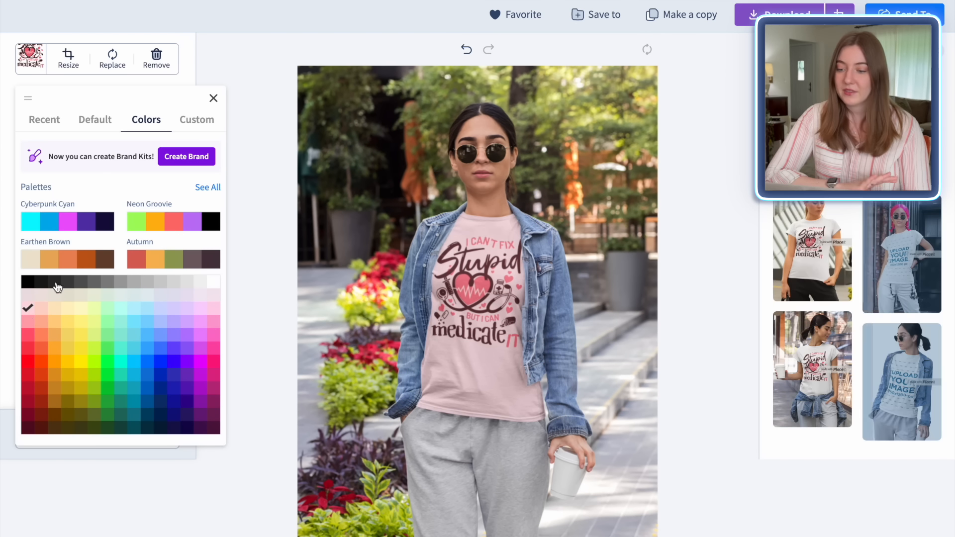
pyautogui.click(266, 172)
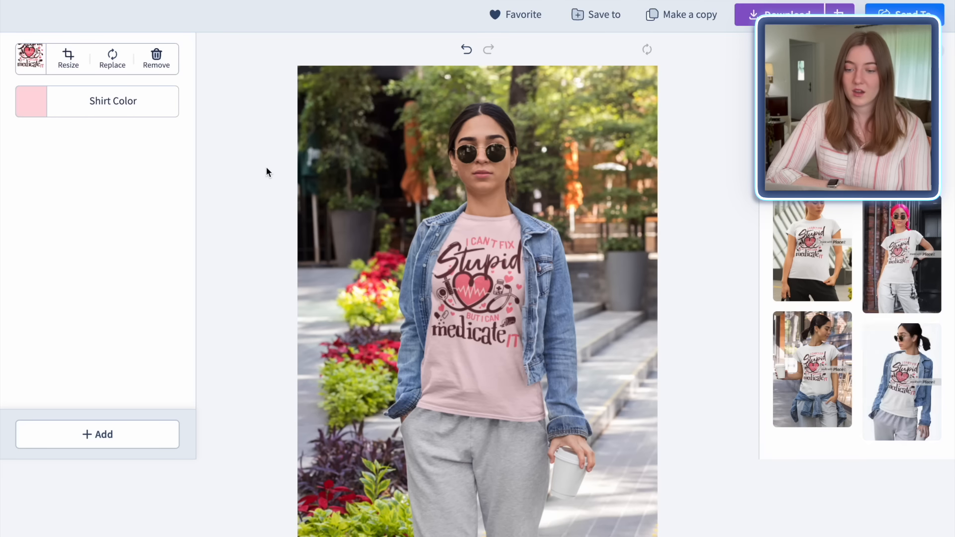
# Generate and download the finished pink shirt mockup image
pyautogui.scroll(2, 665, 214)
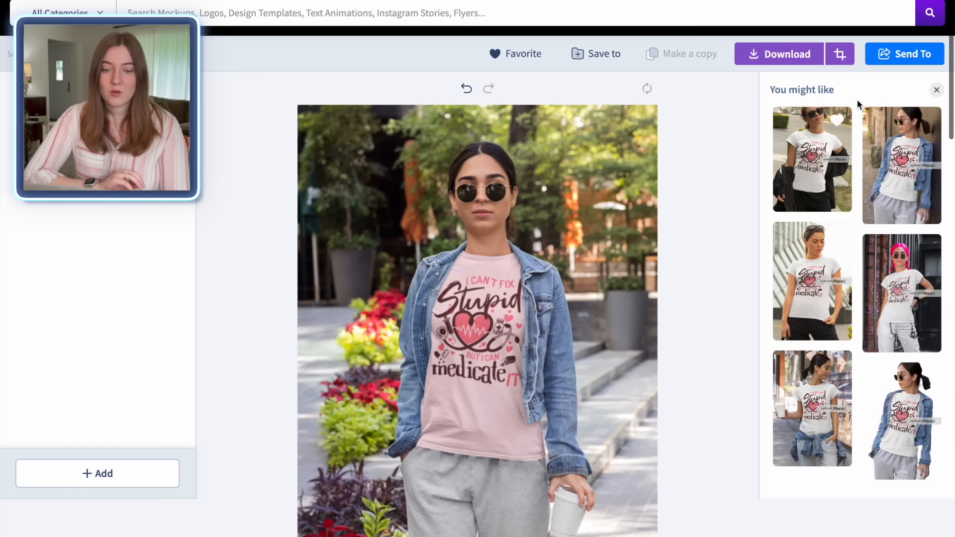
pyautogui.click(779, 57)
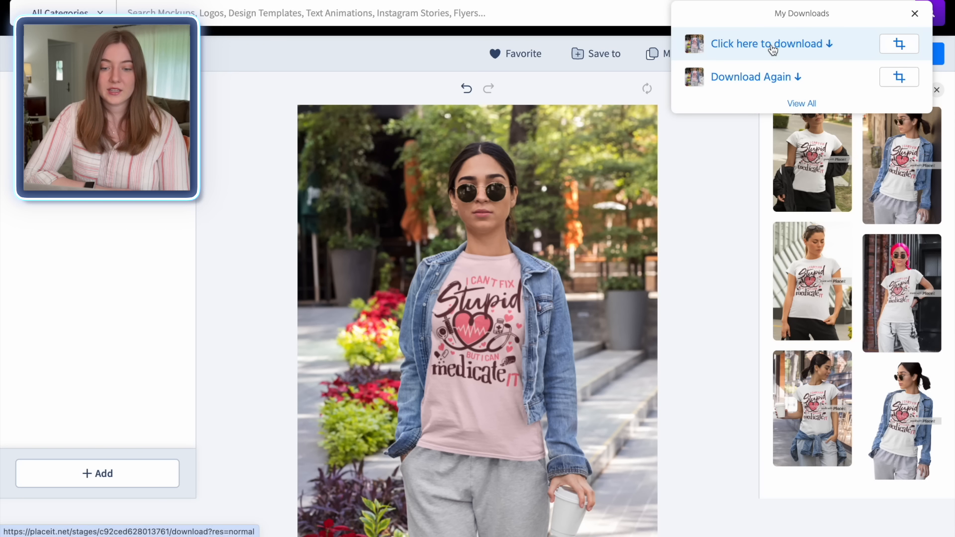
pyautogui.click(771, 47)
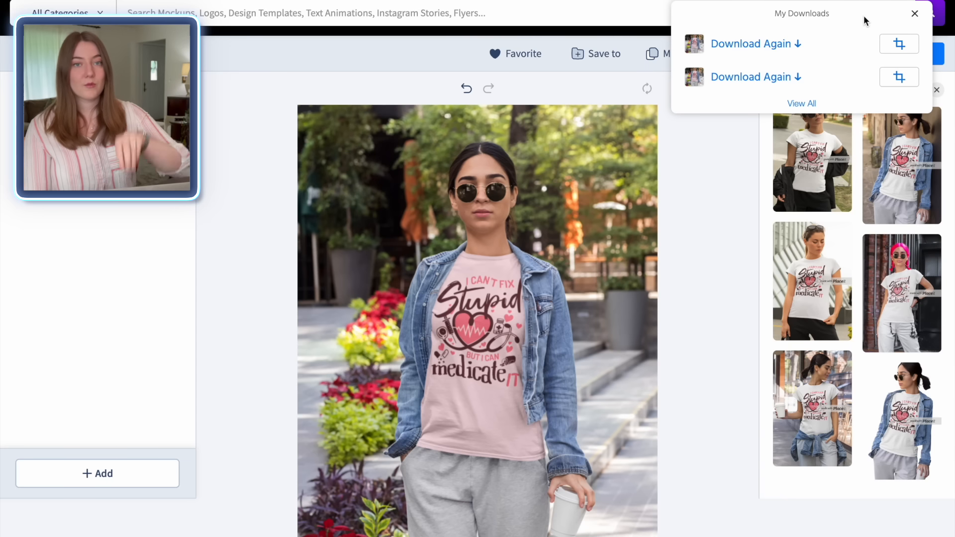
# Open the downloaded mockup in the Image Cropper and set a custom size of 2700 x 2025 px
pyautogui.click(894, 44)
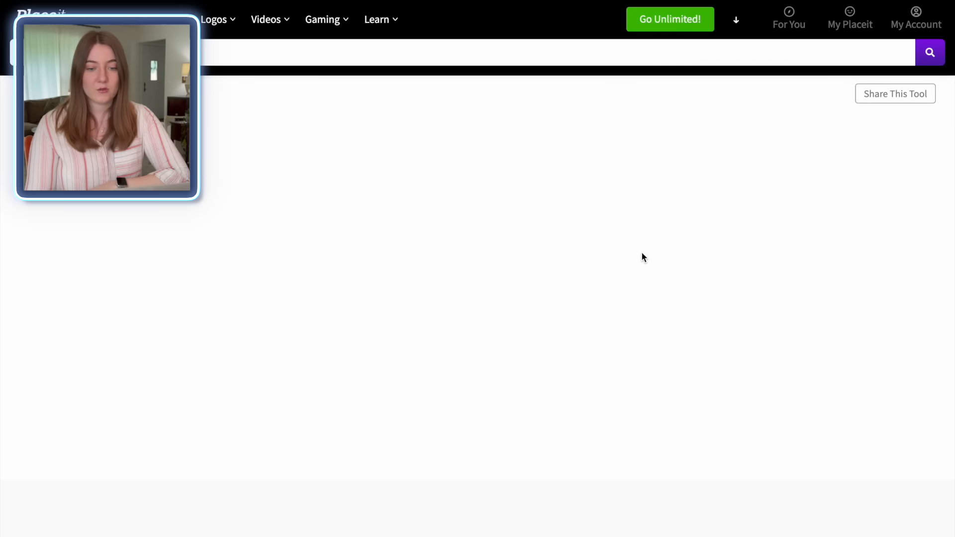
pyautogui.scroll(-2, 768, 309)
pyautogui.scroll(-2, 768, 305)
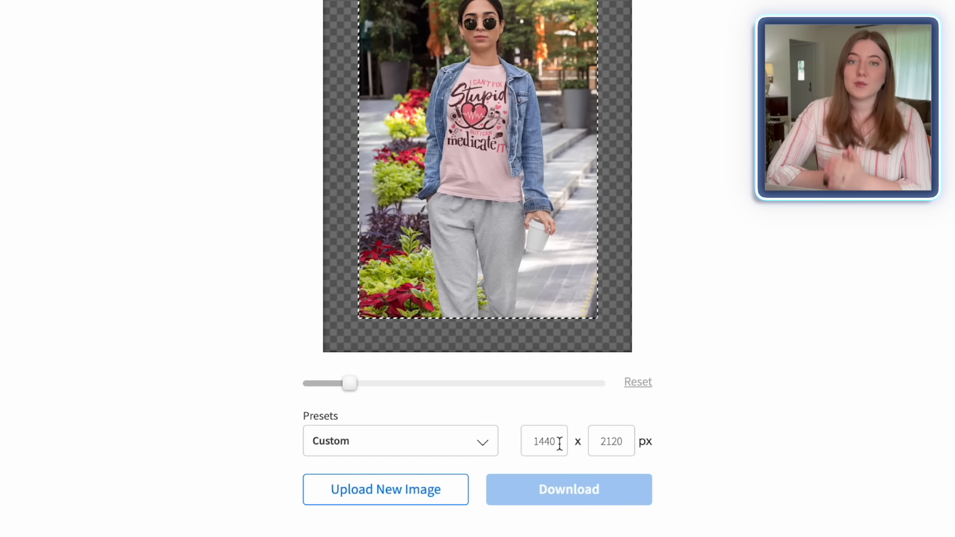
pyautogui.moveTo(559, 443); pyautogui.dragTo(531, 444)
pyautogui.press('BackSpace')
pyautogui.write('2700')
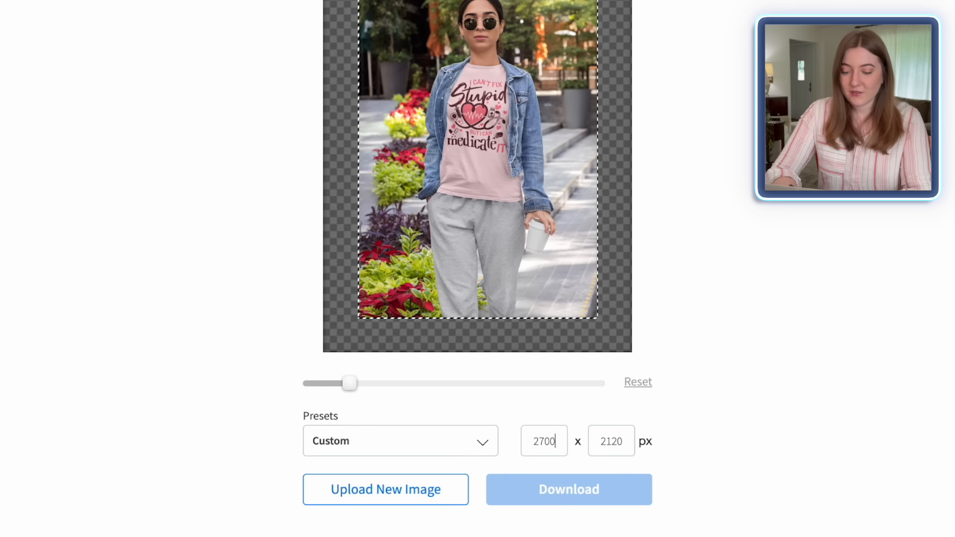
pyautogui.doubleClick(603, 442)
pyautogui.write('2025')
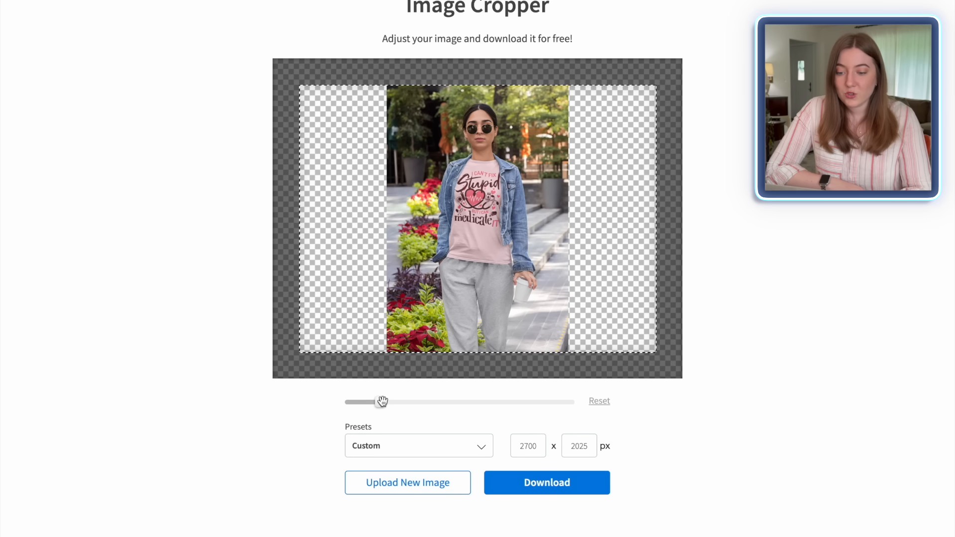
# Enlarge the mockup to fill the crop frame, shift it down to center the shirt, and download the cropped image
pyautogui.moveTo(382, 401); pyautogui.dragTo(433, 402)
pyautogui.moveTo(571, 185); pyautogui.dragTo(571, 204)
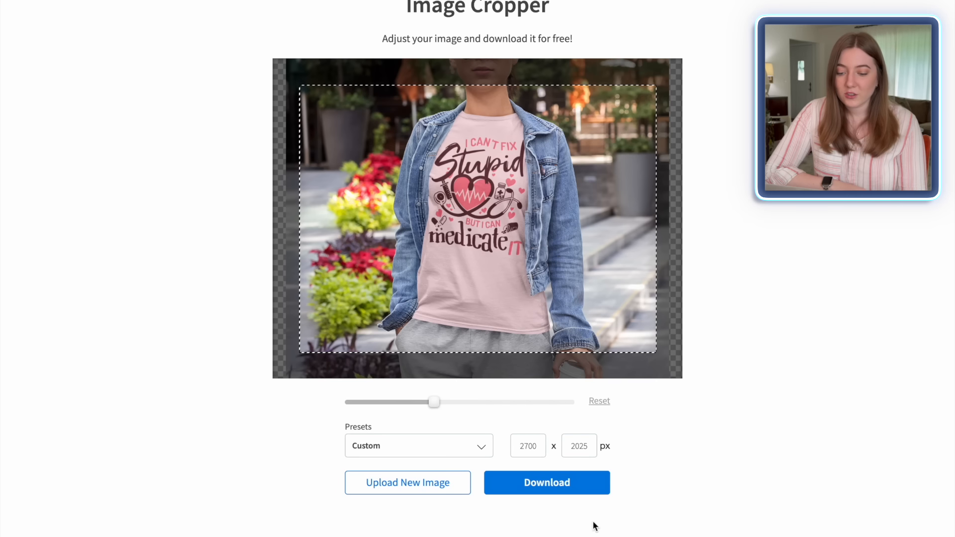
pyautogui.click(539, 489)
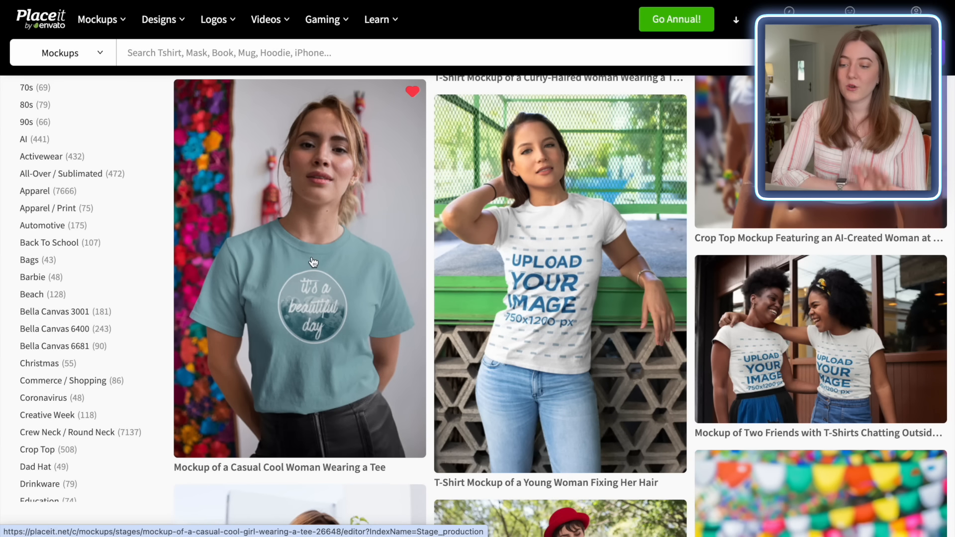
# Open the "Mockup of a Casual Cool Woman Wearing a Tee" with the pharmacy design and check its placement
pyautogui.click(313, 262)
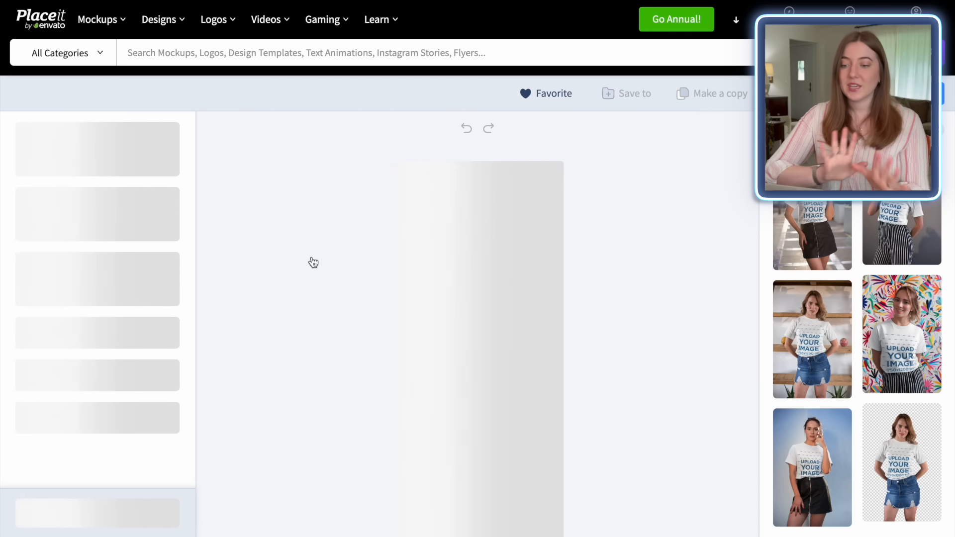
pyautogui.scroll(-2, 473, 183)
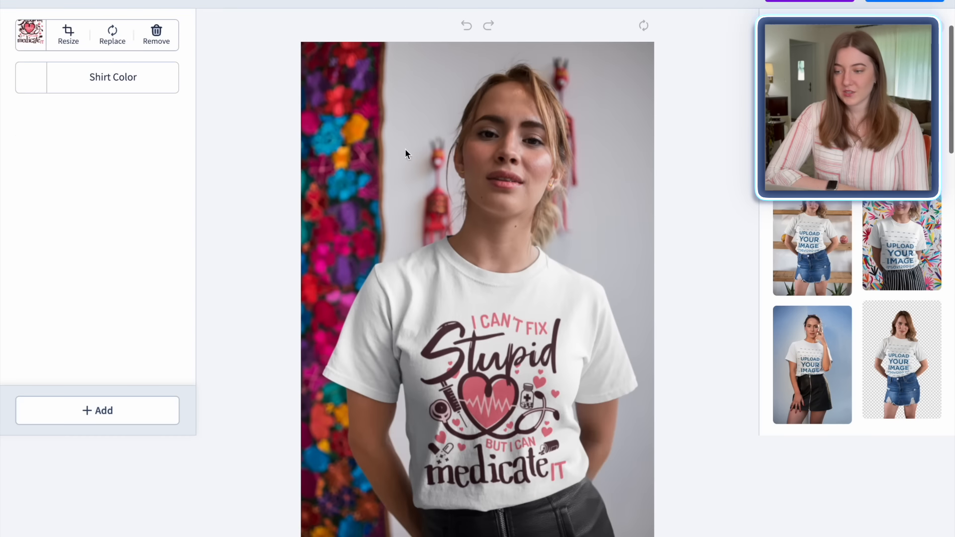
pyautogui.scroll(-1, 638, 298)
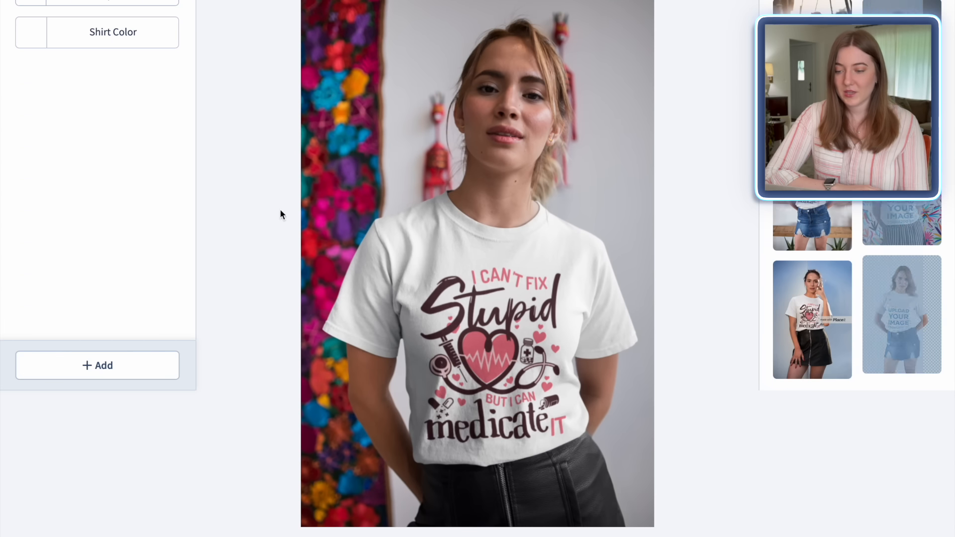
# Set this mockup's shirt color to light pink and download the resulting image
pyautogui.scroll(3, 258, 166)
pyautogui.click(83, 163)
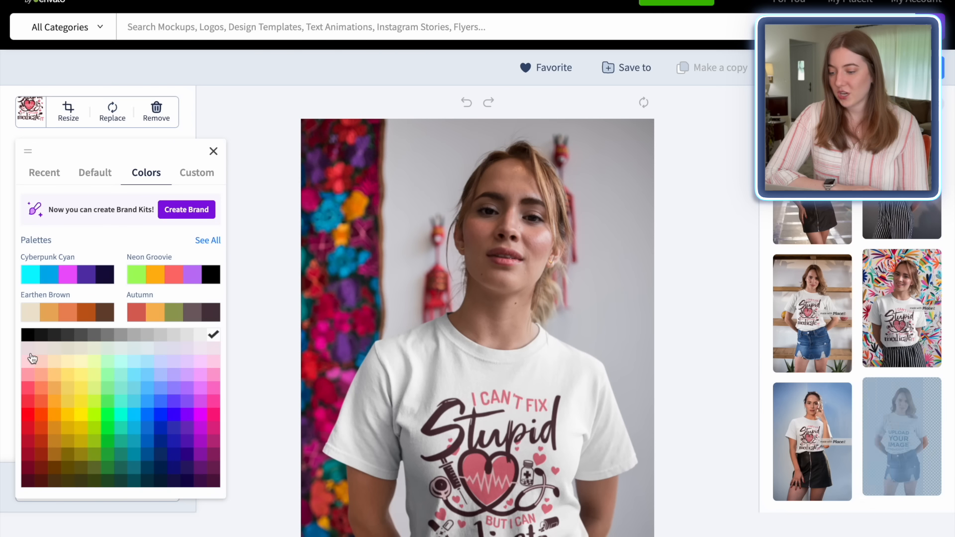
pyautogui.click(28, 362)
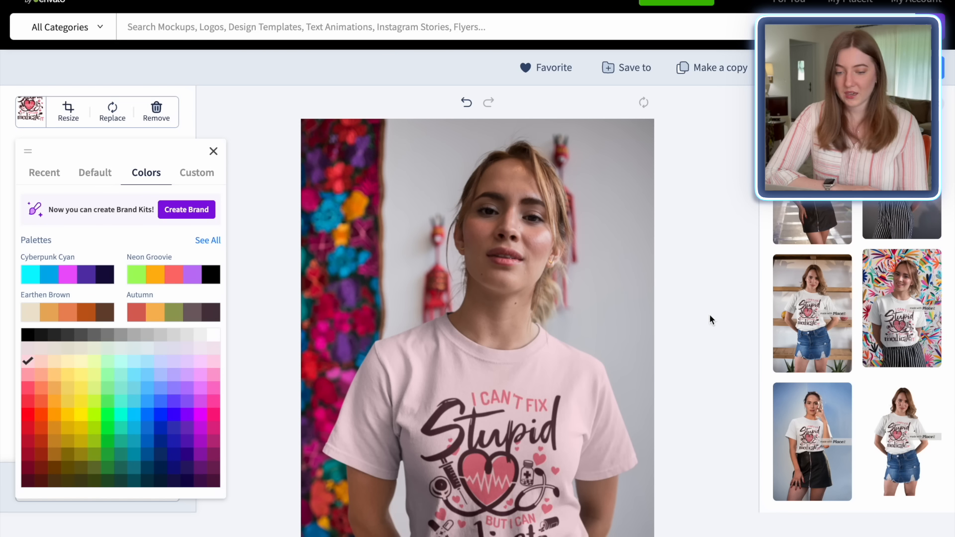
pyautogui.click(710, 320)
pyautogui.click(778, 67)
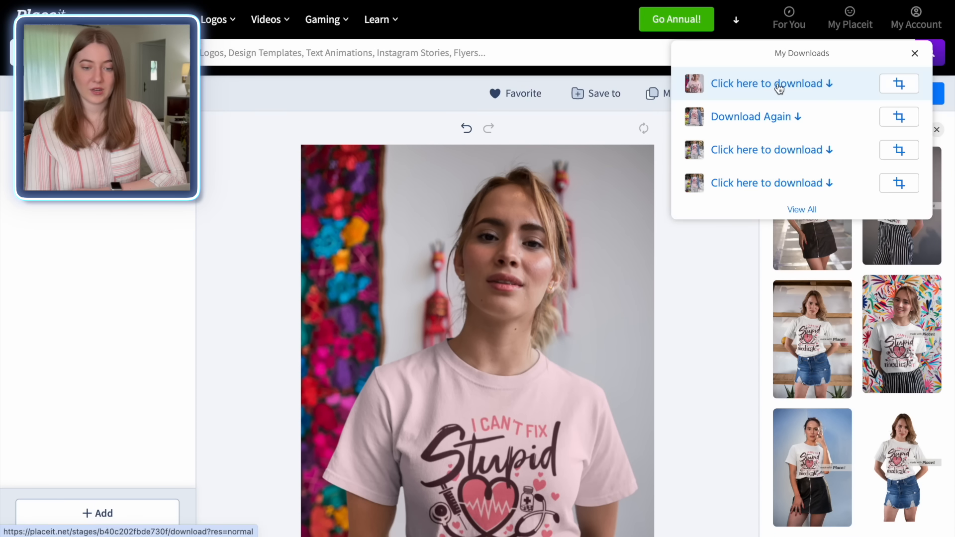
pyautogui.click(771, 84)
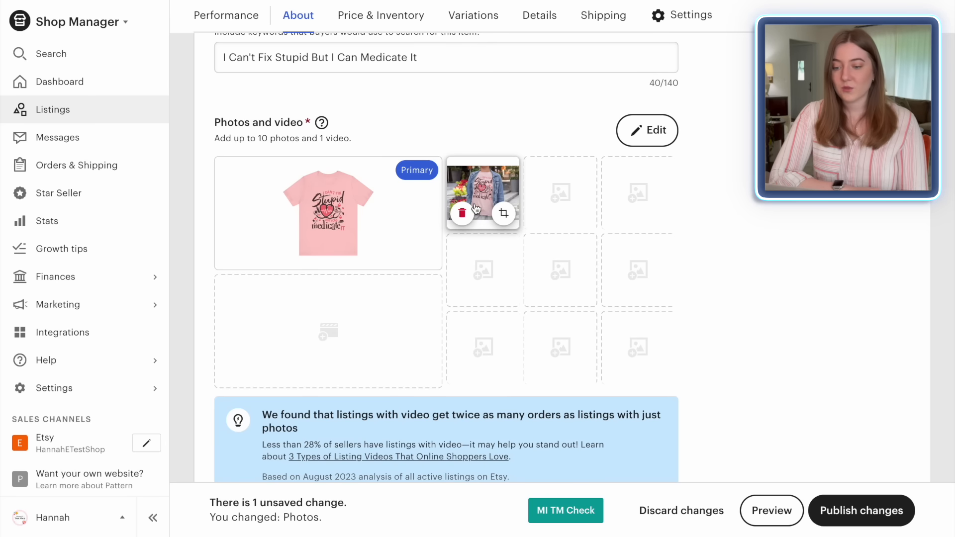
# In the Etsy listing editor, make the denim-jacket mockup the primary photo ahead of the flat pink shirt image
pyautogui.moveTo(416, 190); pyautogui.dragTo(360, 213)
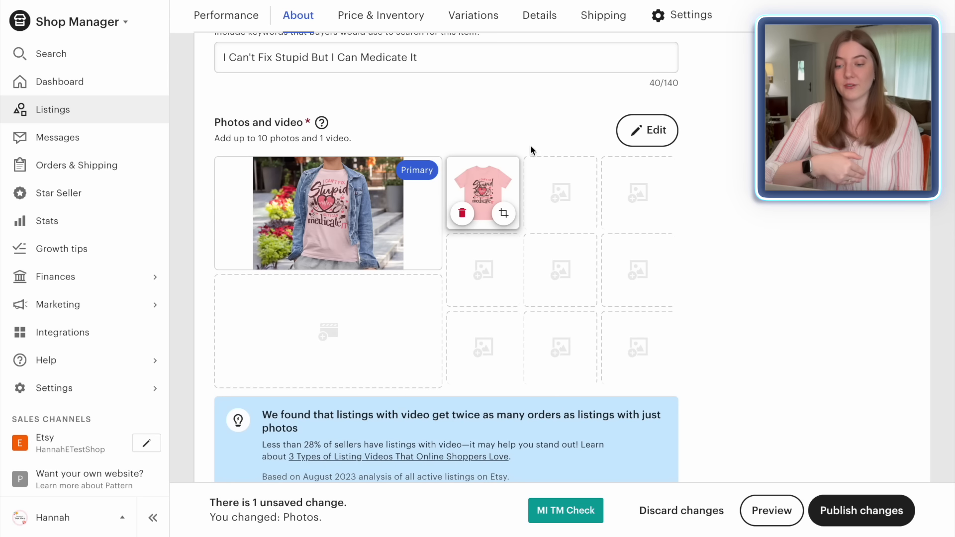
# Set the title to "Funny Gift for Pharmacist I Can't Fix Stupid But I Can Medicate It Pharmacy Mom Female Pharmacy Technician Birthday Gift for Med Tech Nurse"
pyautogui.scroll(1, 532, 93)
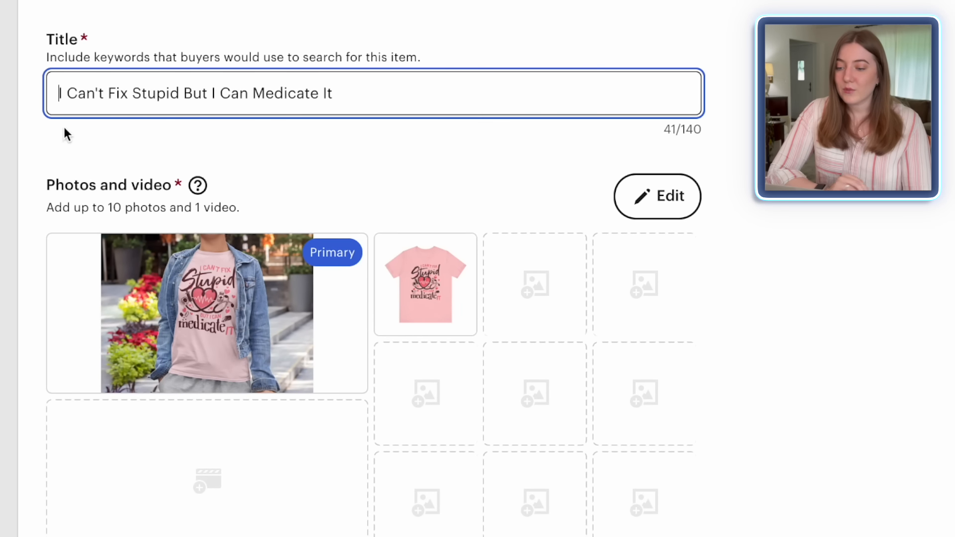
pyautogui.write('Funny Gift for Pharmacist')
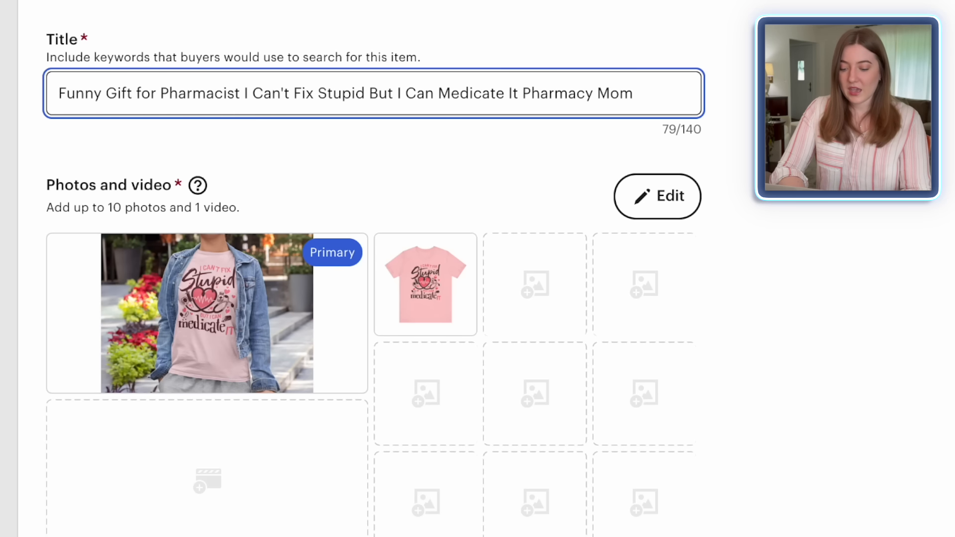
pyautogui.write('Pharmacy Technician Bir')
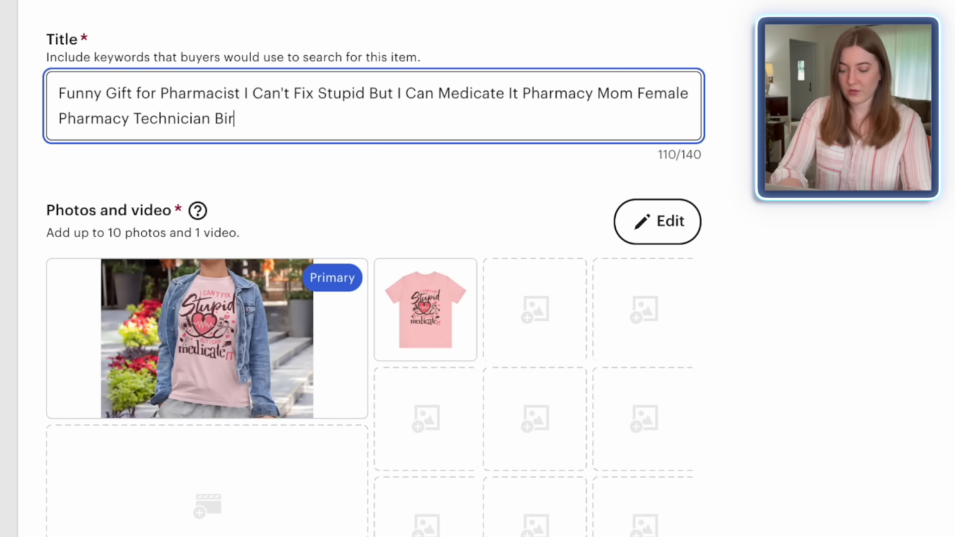
pyautogui.write('thday Gift for M')
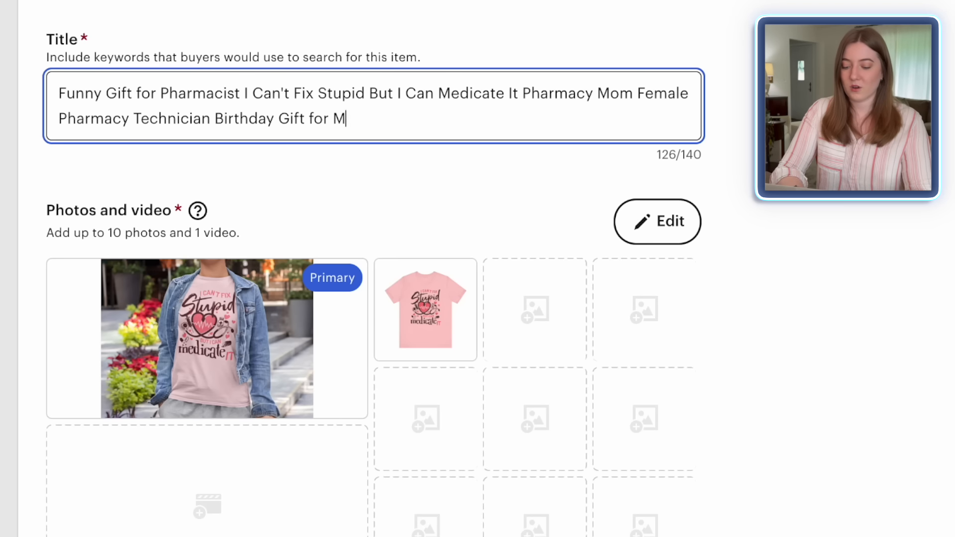
pyautogui.write('Nurse')
pyautogui.click(742, 184)
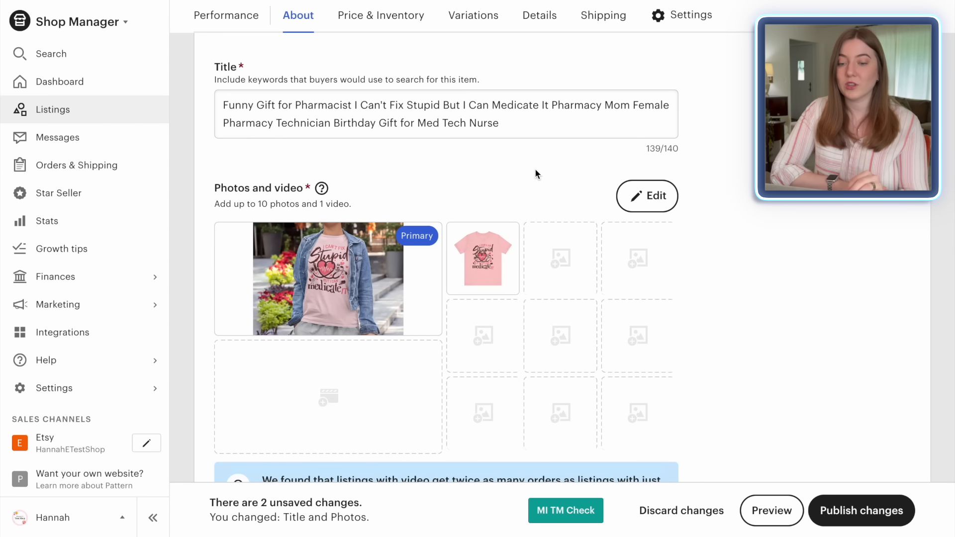
# Add "The best gift for pharmacist mom, grandma, aunt, sister." as an opening line above the existing description, separated by a blank line
pyautogui.scroll(-10, 730, 207)
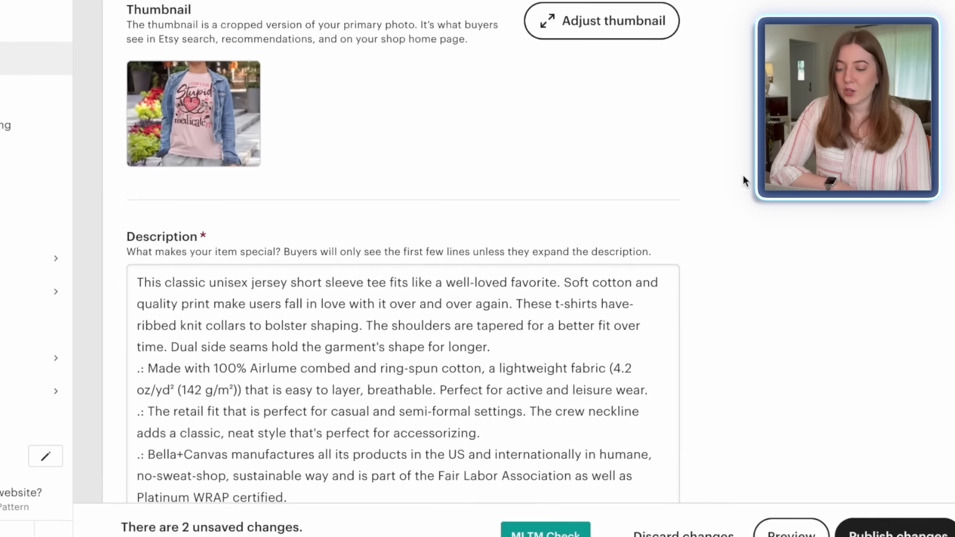
pyautogui.click(54, 224)
pyautogui.press('Return')
pyautogui.press('Return')
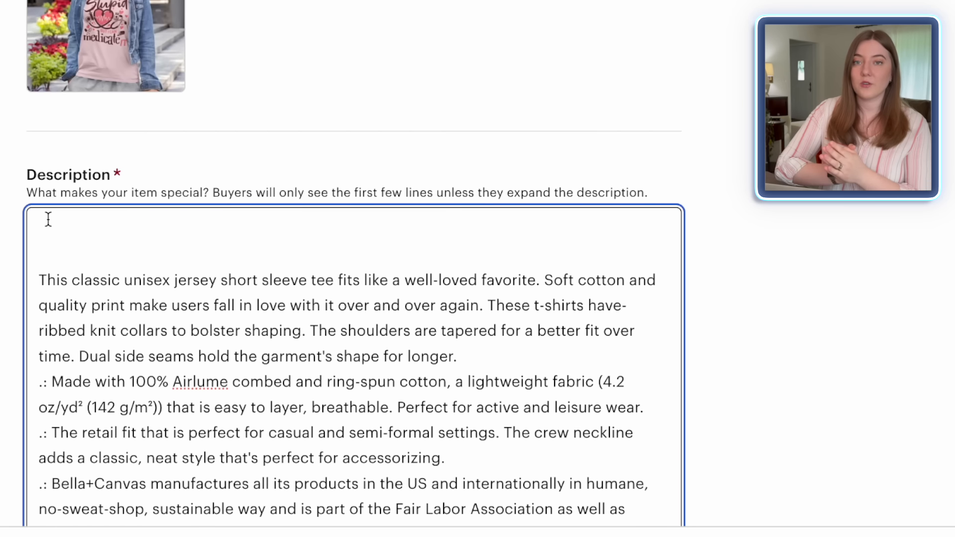
pyautogui.write('The best gift for pharmacist mom, grandma, aunt, sister.')
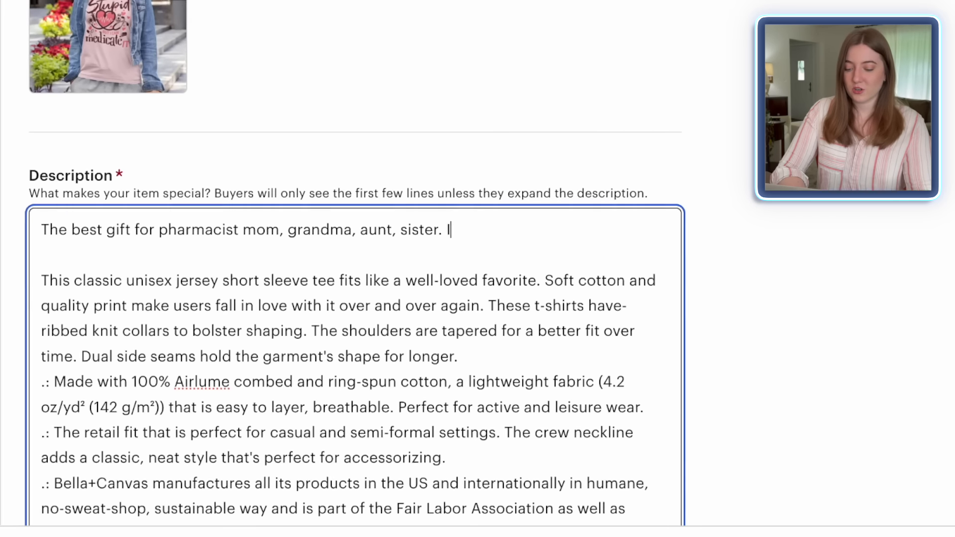
# Add the listing tags "pharmacy shirt", "female pharmacist" and "pharmacy tech"
pyautogui.scroll(-5, 757, 211)
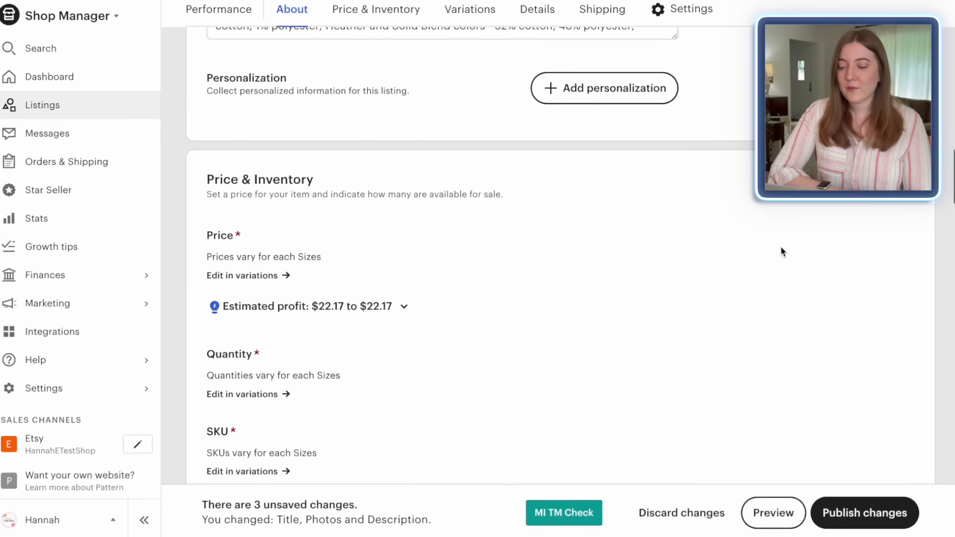
pyautogui.scroll(-10, 782, 251)
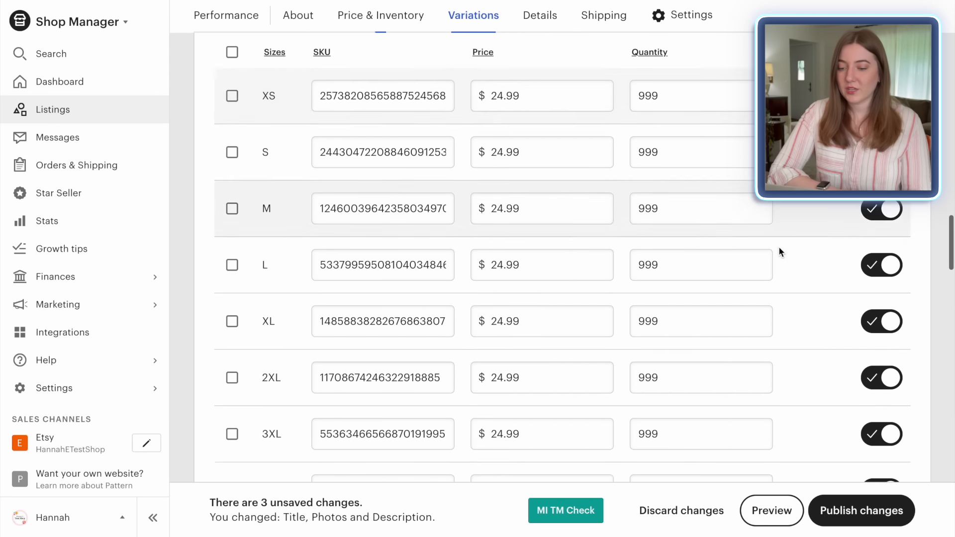
pyautogui.scroll(-10, 778, 246)
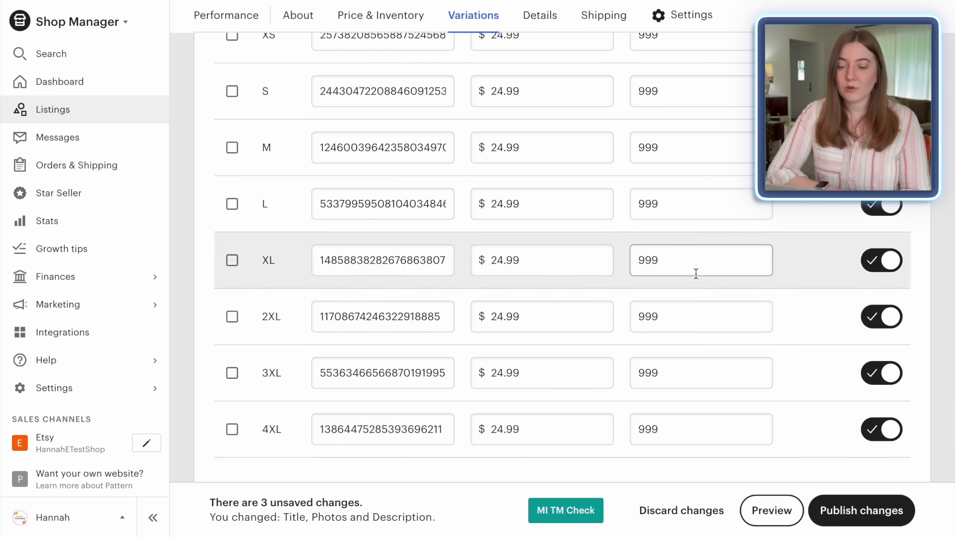
pyautogui.scroll(-10, 696, 274)
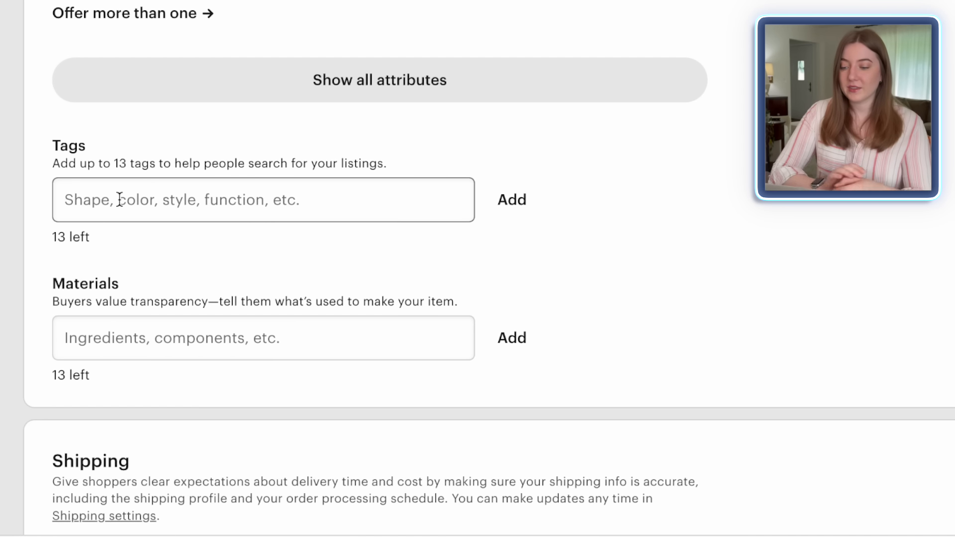
pyautogui.click(120, 199)
pyautogui.write('pharmacy shirt, ')
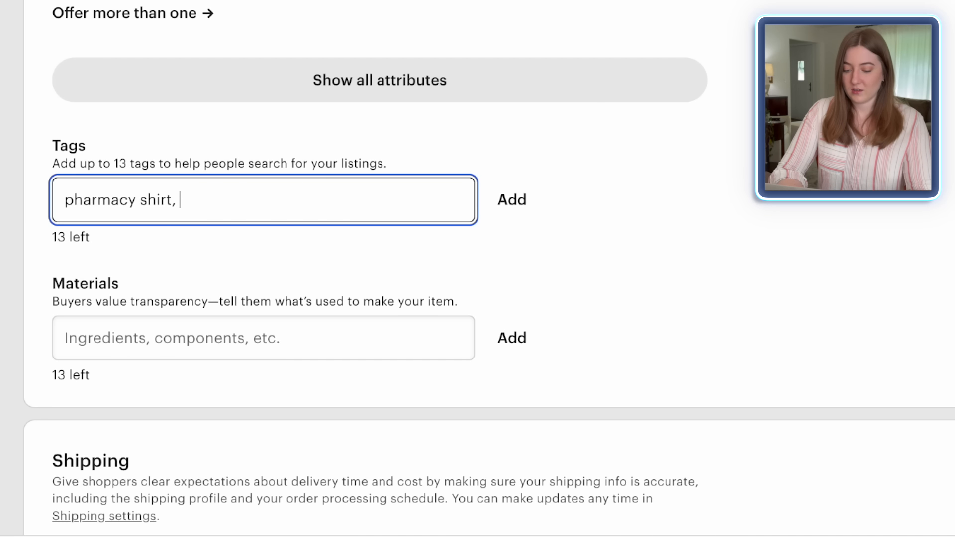
pyautogui.write('female pharmacist, pharmacy tech')
pyautogui.press('Return')
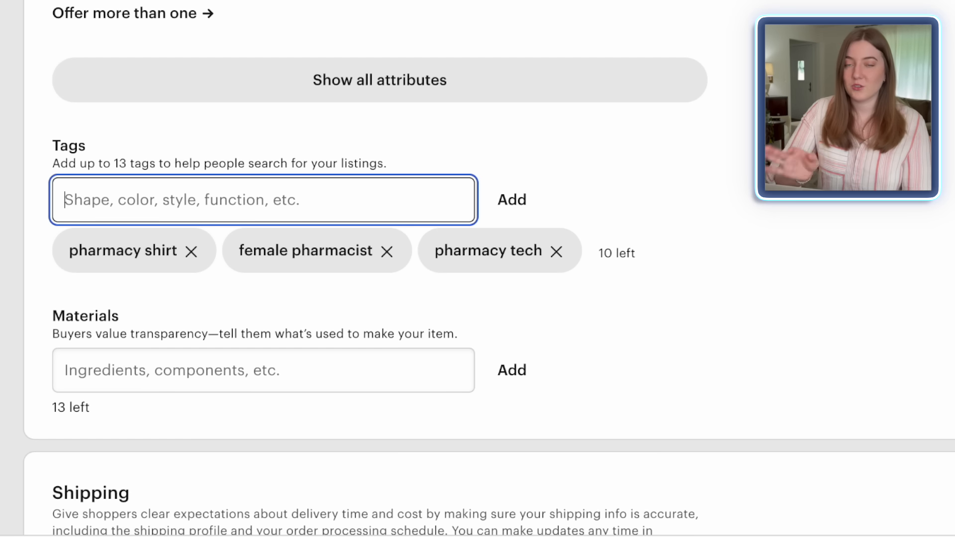
# Turn off Etsy Ads for the pharmacy shirt listing and publish the listing changes
pyautogui.scroll(-10, 378, 269)
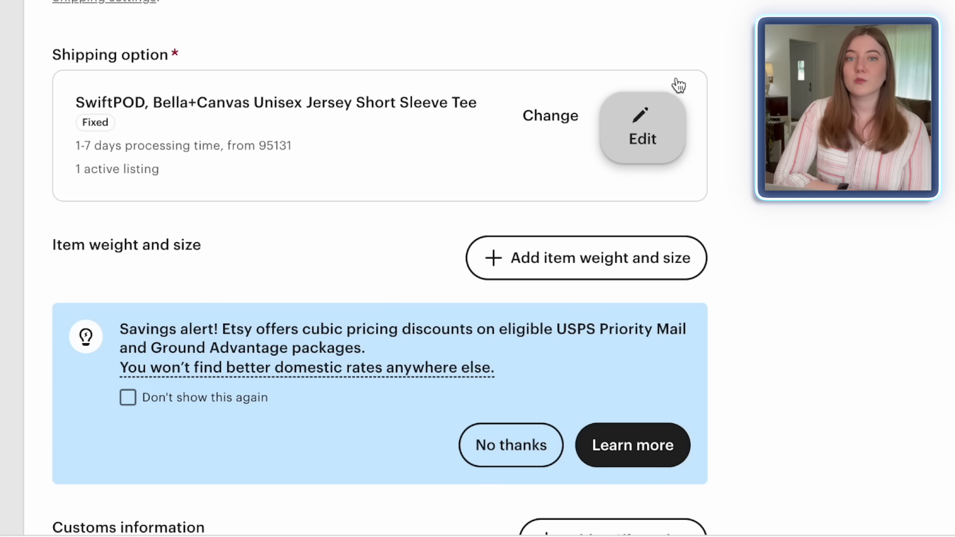
pyautogui.scroll(-4, 605, 136)
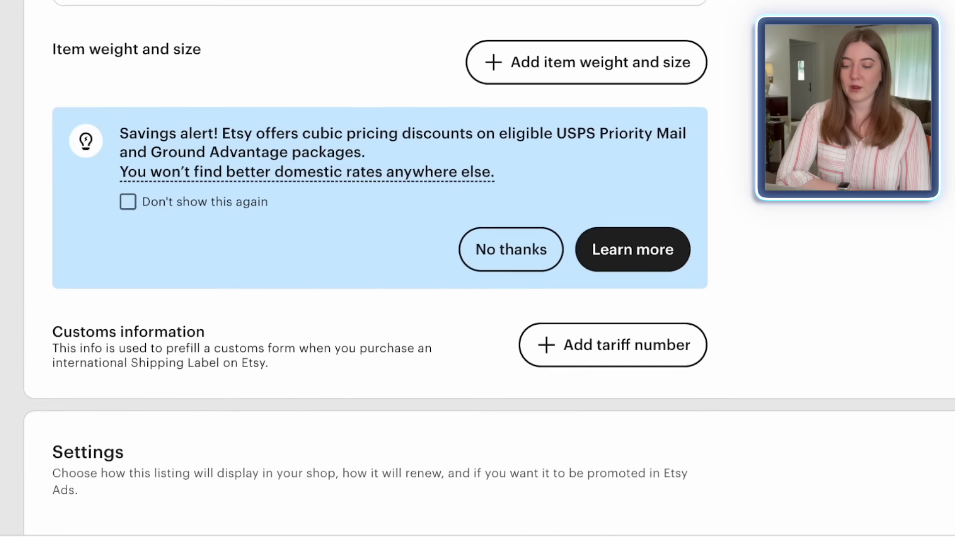
pyautogui.scroll(-10, 477, 269)
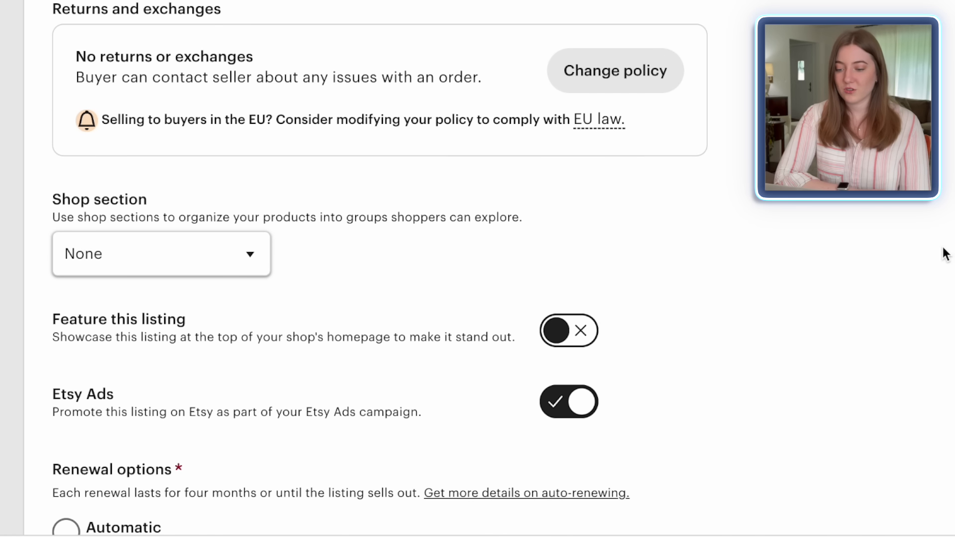
pyautogui.scroll(-4, 944, 252)
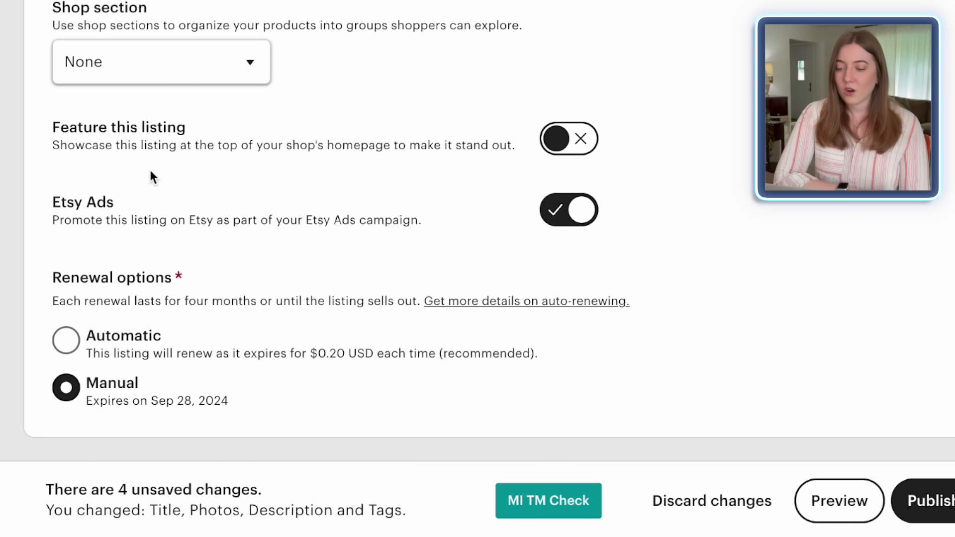
pyautogui.click(585, 211)
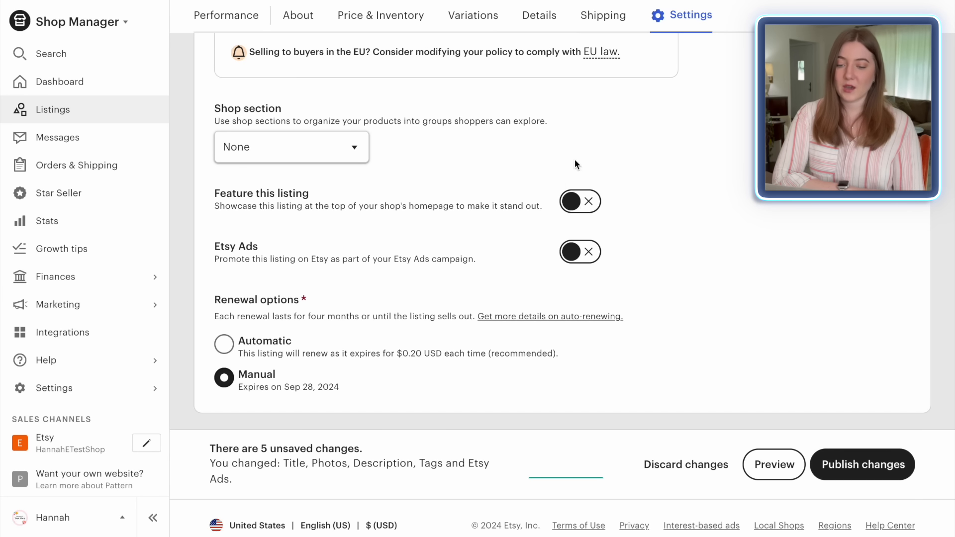
pyautogui.scroll(-1, 715, 291)
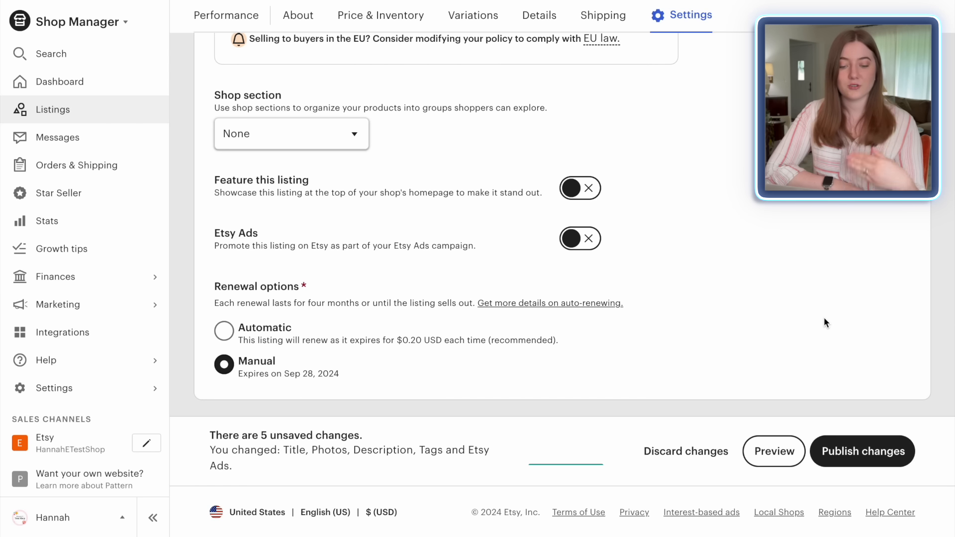
pyautogui.click(863, 451)
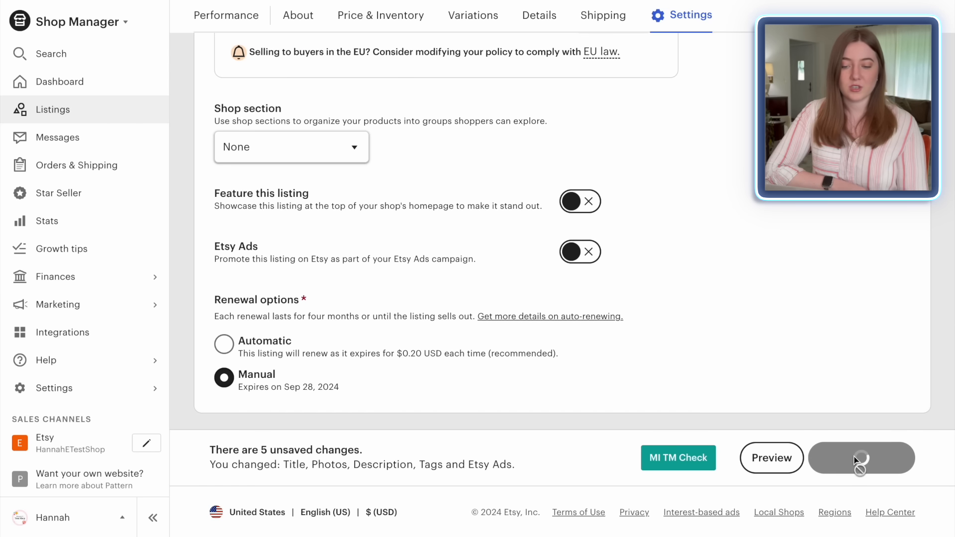
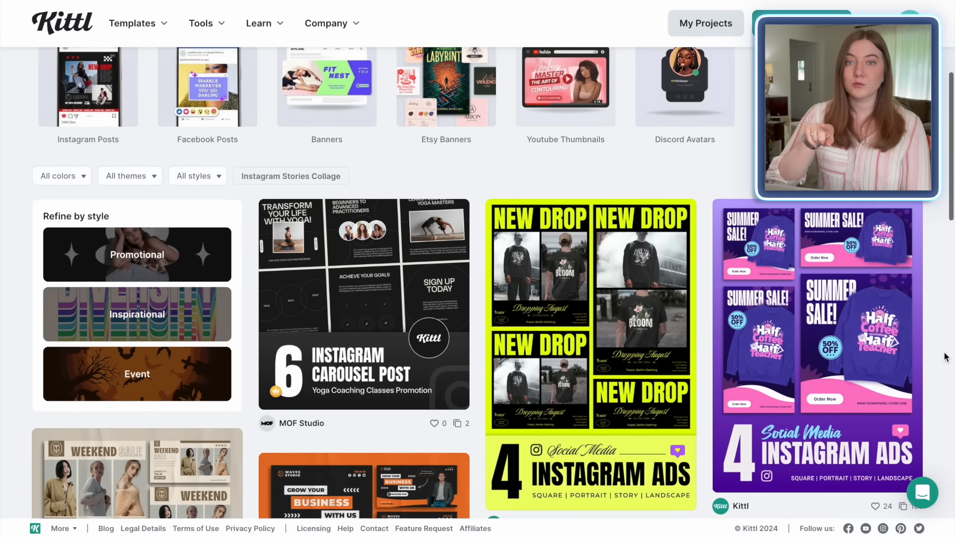
# In Kittl, open the neon "New Drop" template with four Instagram ads and clear the template browser from the canvas
pyautogui.scroll(-1, 946, 357)
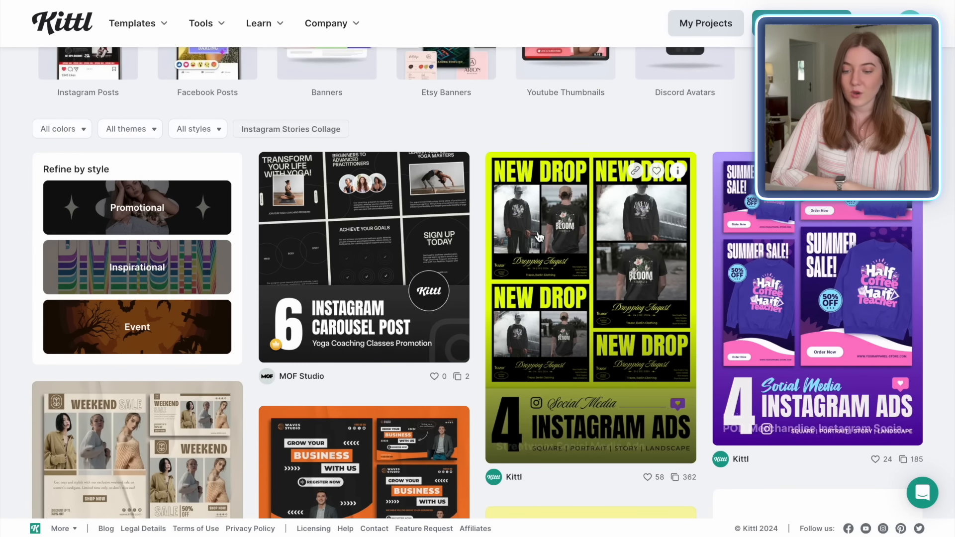
pyautogui.click(634, 299)
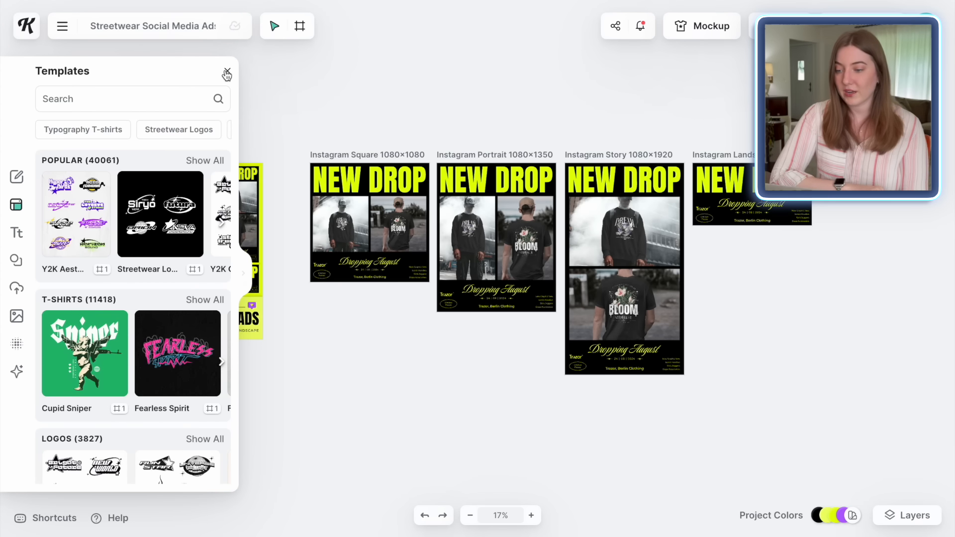
pyautogui.click(227, 73)
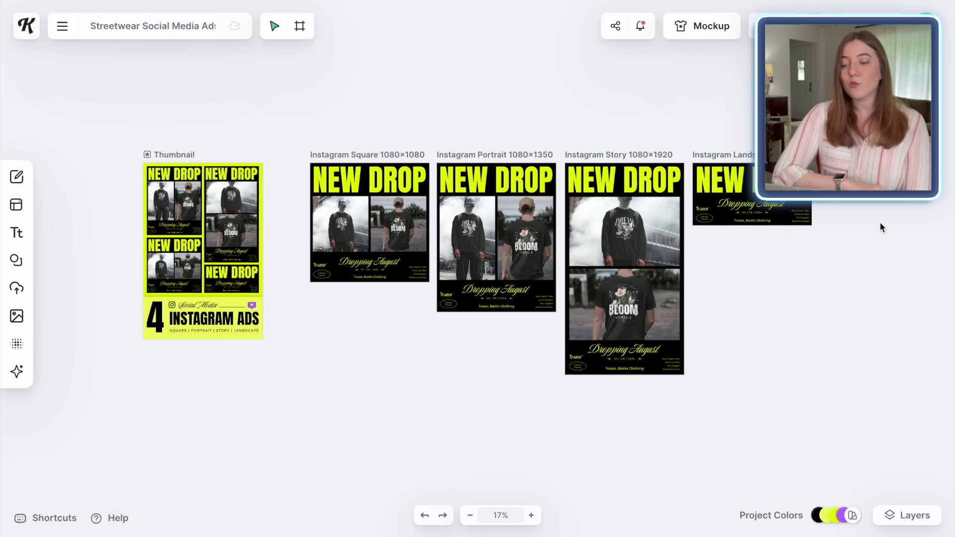
pyautogui.scroll(3, 774, 401)
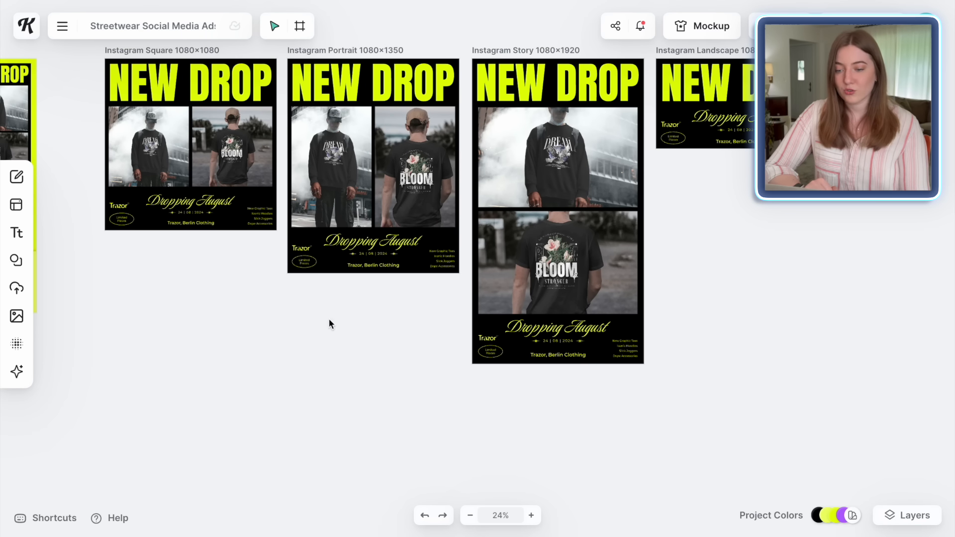
pyautogui.hscroll(-5, 303, 360)
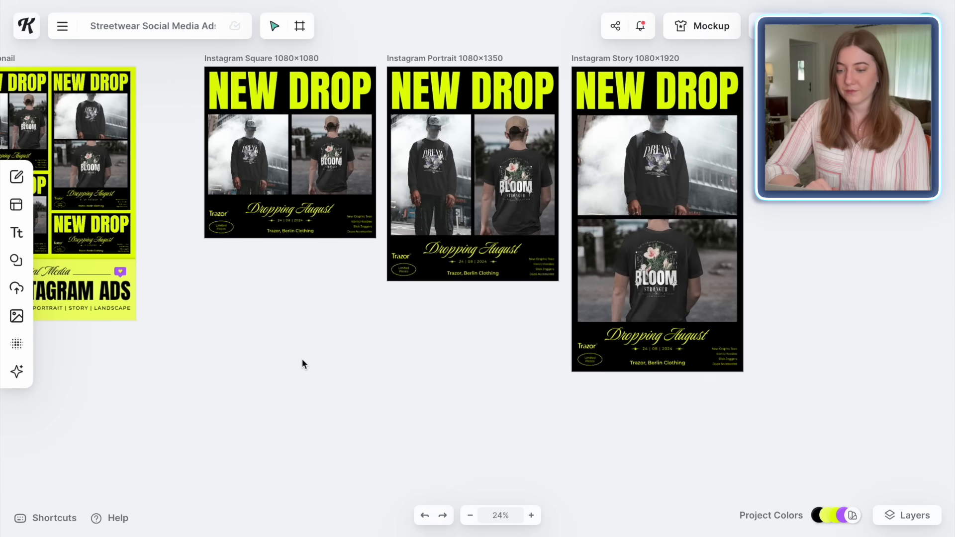
# Cover the Instagram Portrait ad's two photos with the uploaded denim-jacket and close-up pink shirt mockups, sized and aligned to fill the photo areas
pyautogui.click(432, 202)
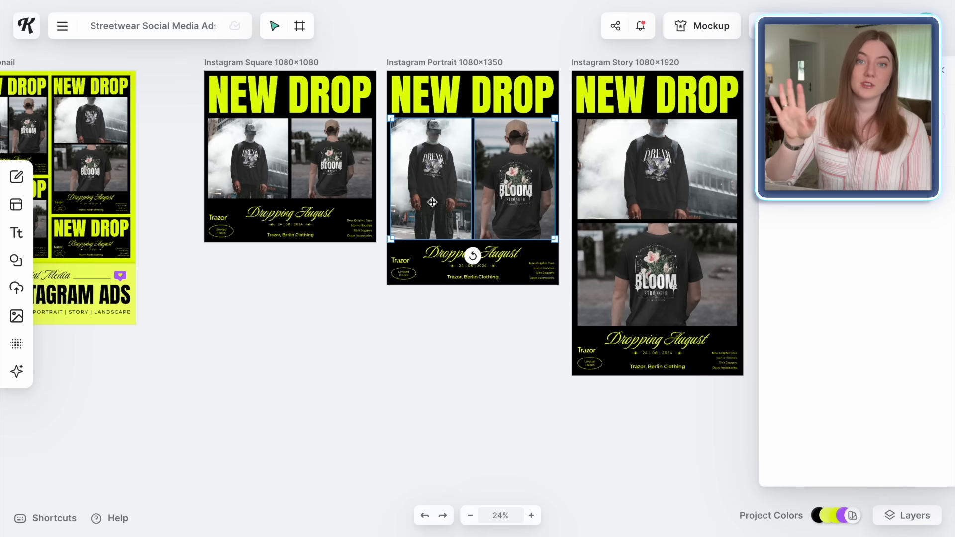
pyautogui.click(17, 288)
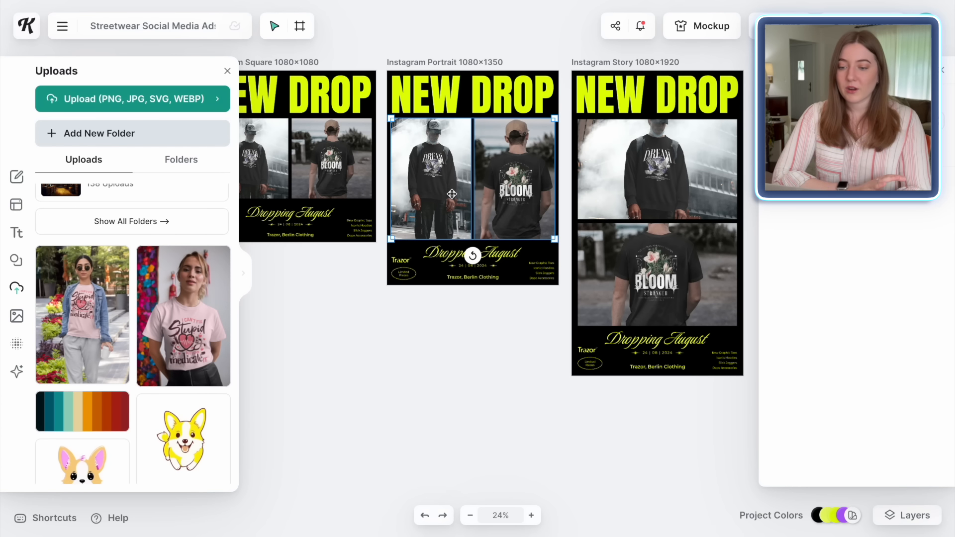
pyautogui.click(97, 321)
pyautogui.moveTo(181, 331); pyautogui.dragTo(517, 184)
pyautogui.click(414, 176)
pyautogui.moveTo(492, 99); pyautogui.dragTo(476, 118)
pyautogui.moveTo(439, 164); pyautogui.dragTo(414, 183)
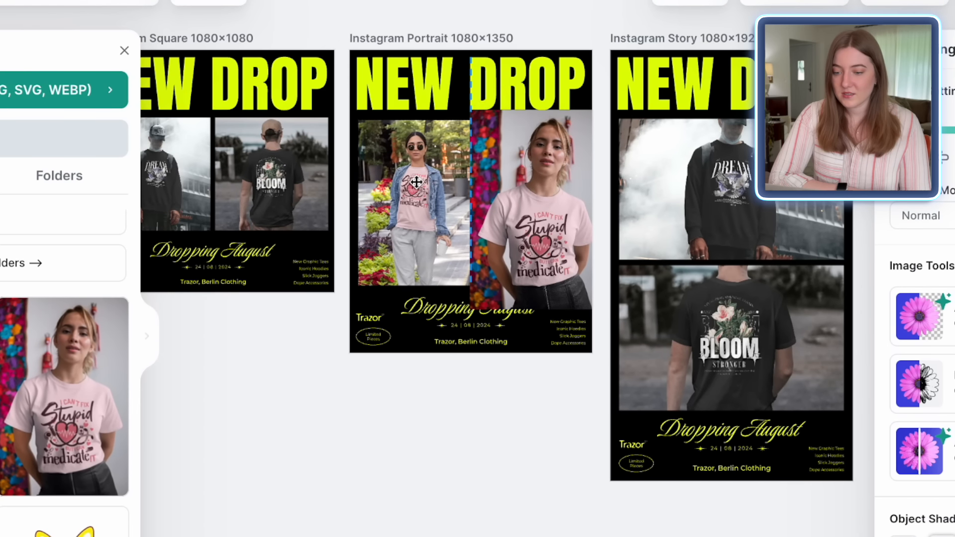
pyautogui.click(493, 268)
pyautogui.moveTo(470, 310); pyautogui.dragTo(487, 286)
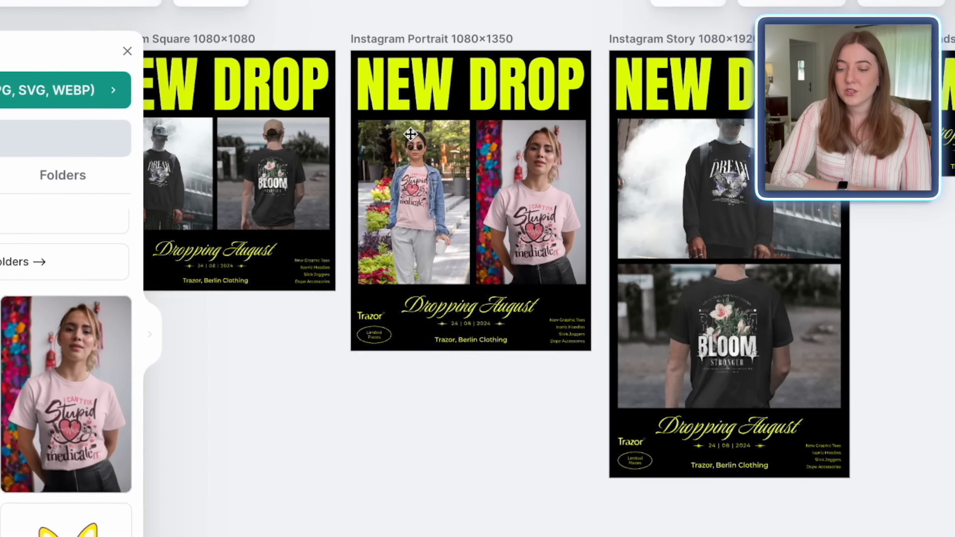
# Display the project's layers and expand those of the Instagram Portrait artboard
pyautogui.click(427, 97)
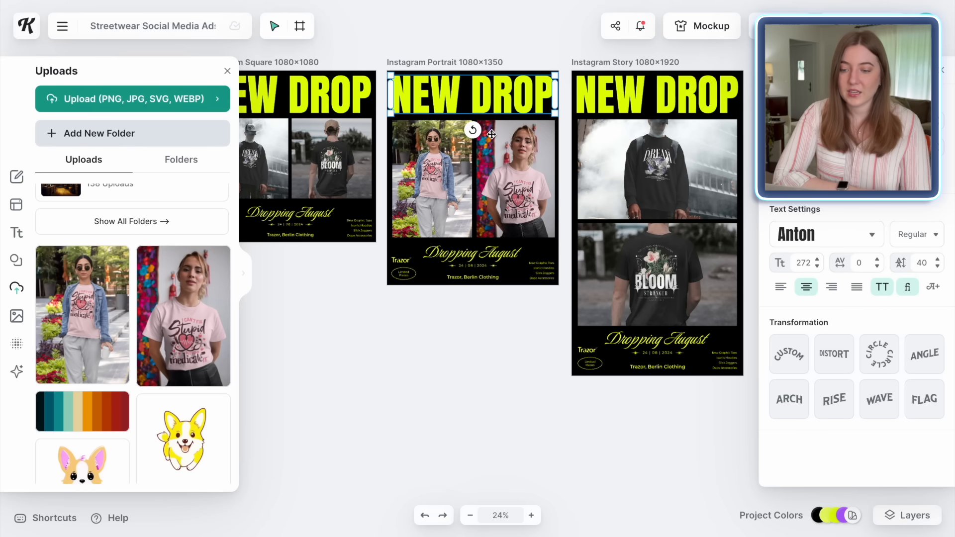
pyautogui.click(396, 247)
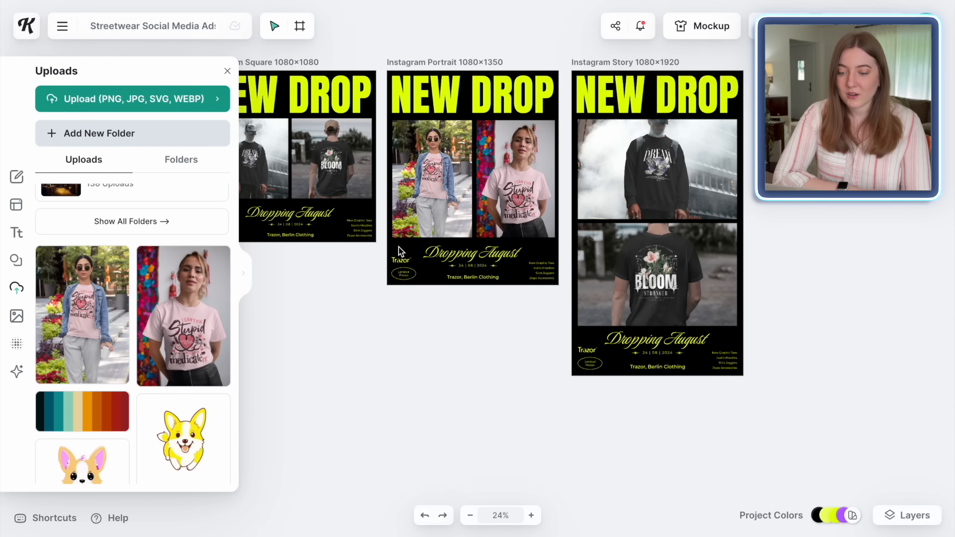
pyautogui.scroll(3, 523, 214)
pyautogui.scroll(-1, 523, 217)
pyautogui.scroll(3, 523, 217)
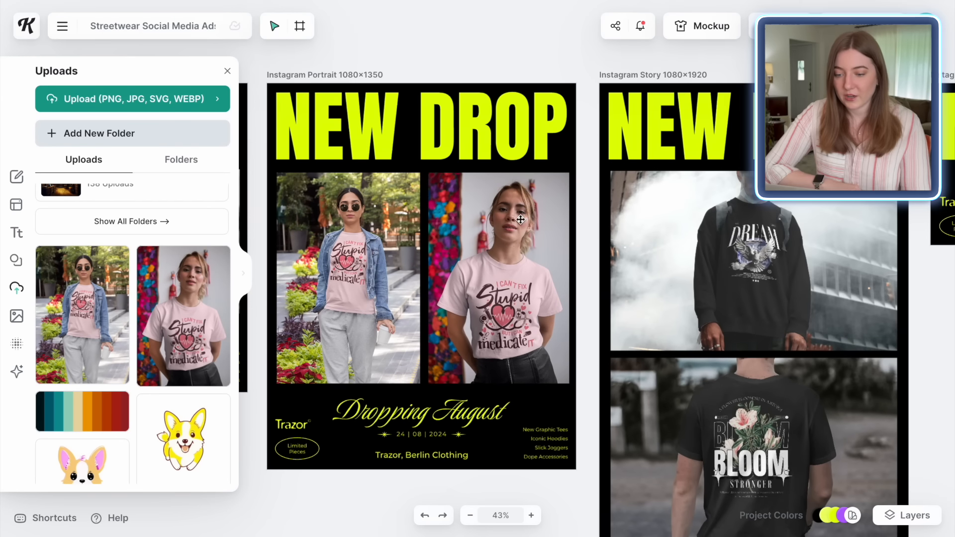
pyautogui.click(437, 127)
pyautogui.click(291, 398)
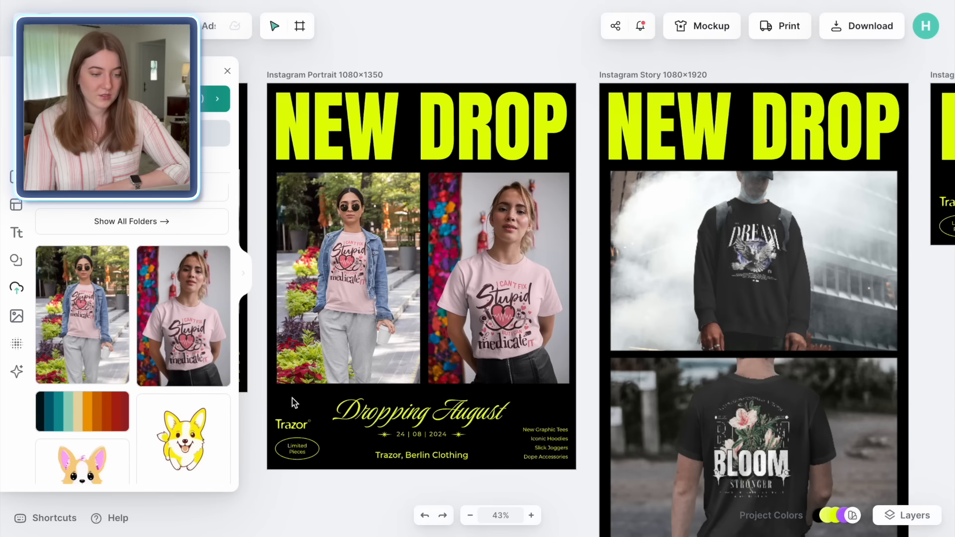
pyautogui.click(917, 518)
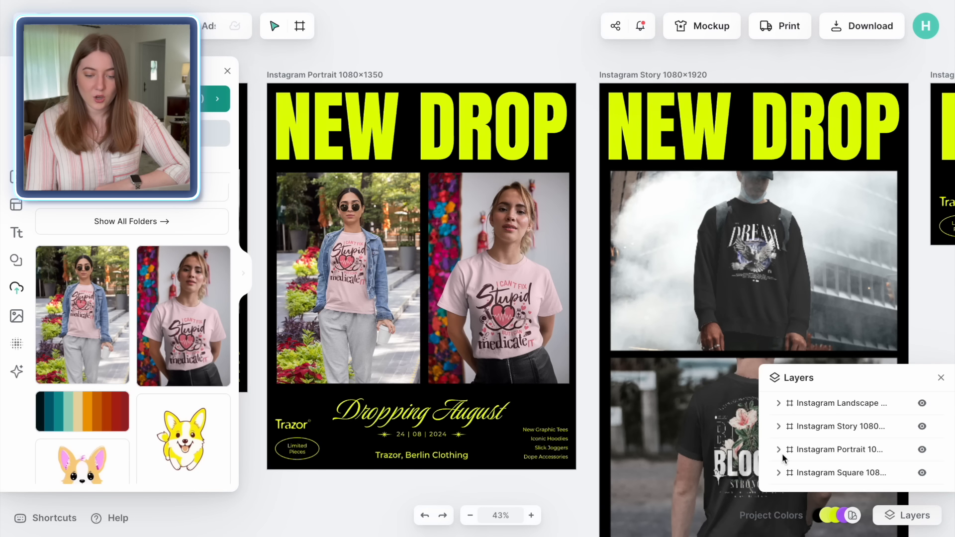
pyautogui.click(778, 452)
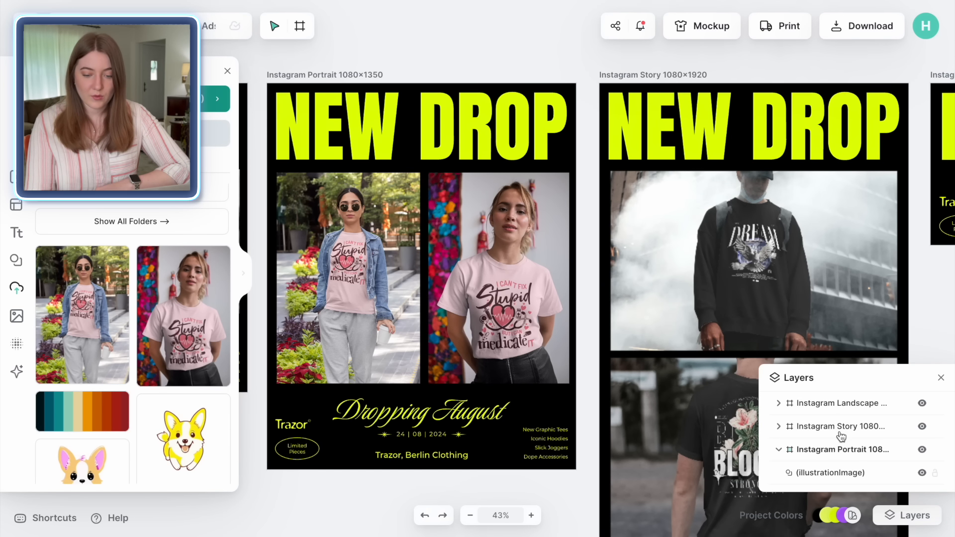
# Recolor the Portrait ad's "NEW DROP" heading with the muted red sampled from the heart on the close-up shirt mockup
pyautogui.scroll(-3, 862, 436)
pyautogui.click(422, 120)
pyautogui.click(776, 121)
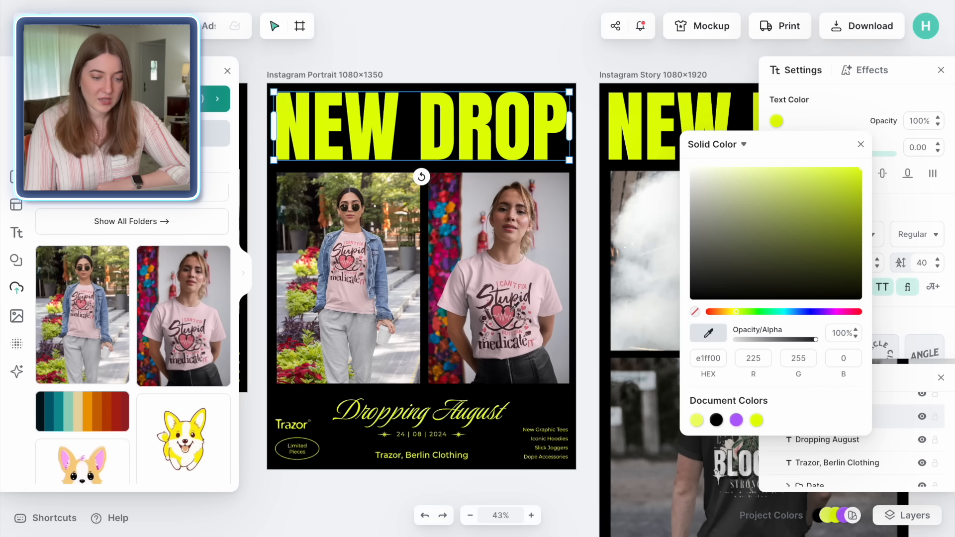
pyautogui.click(512, 313)
# Recolor "Dropping August" and the remaining footer text and graphics of the Portrait ad with the pale pink sampled from the shirt fabric
pyautogui.click(470, 417)
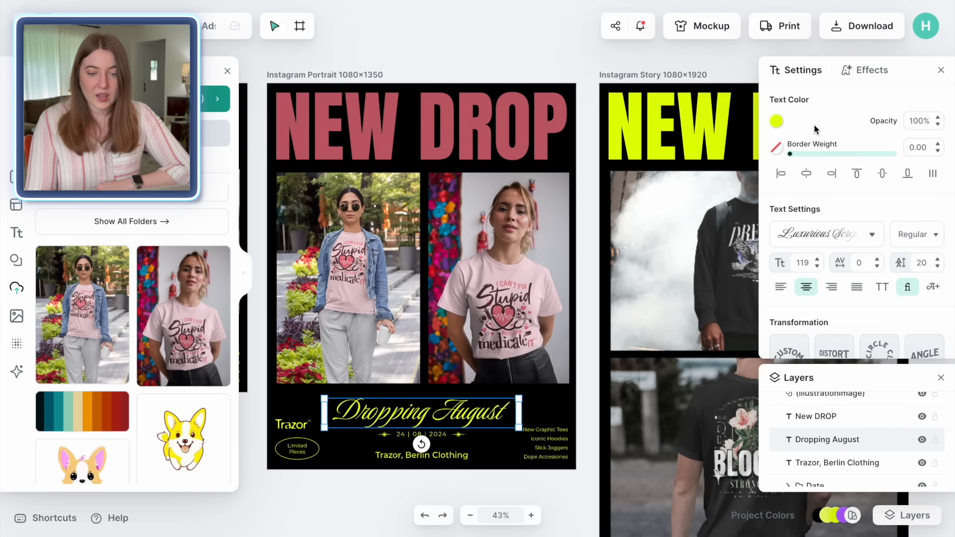
pyautogui.click(776, 122)
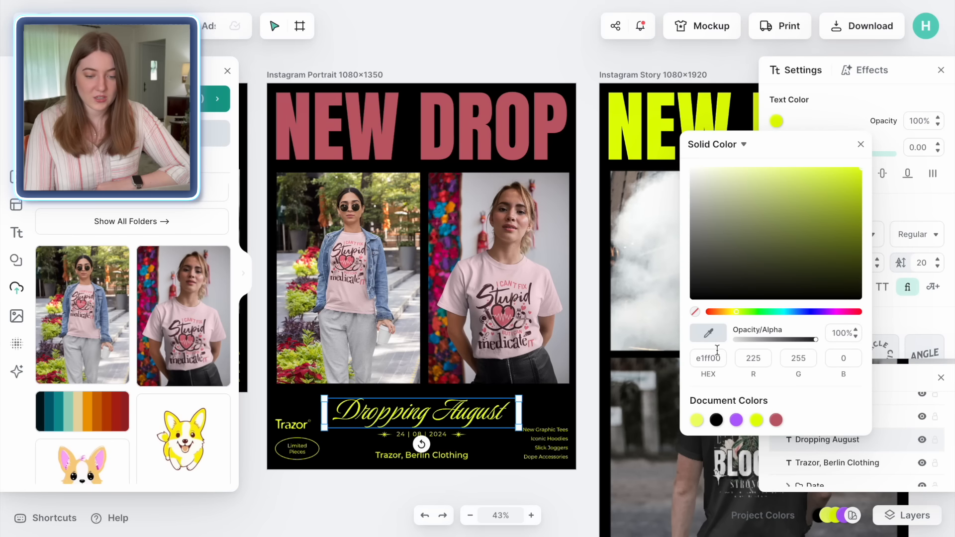
pyautogui.click(546, 267)
pyautogui.click(398, 417)
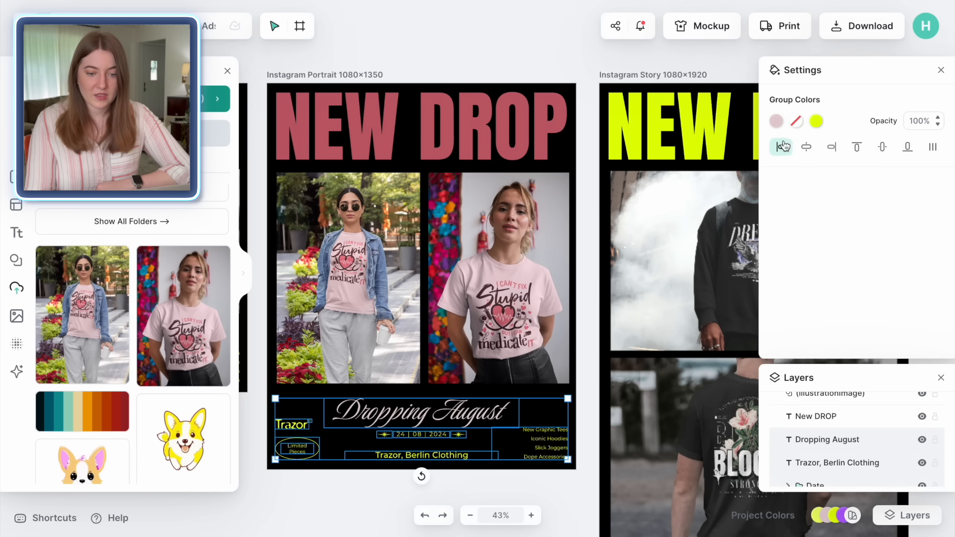
pyautogui.click(816, 120)
pyautogui.click(816, 421)
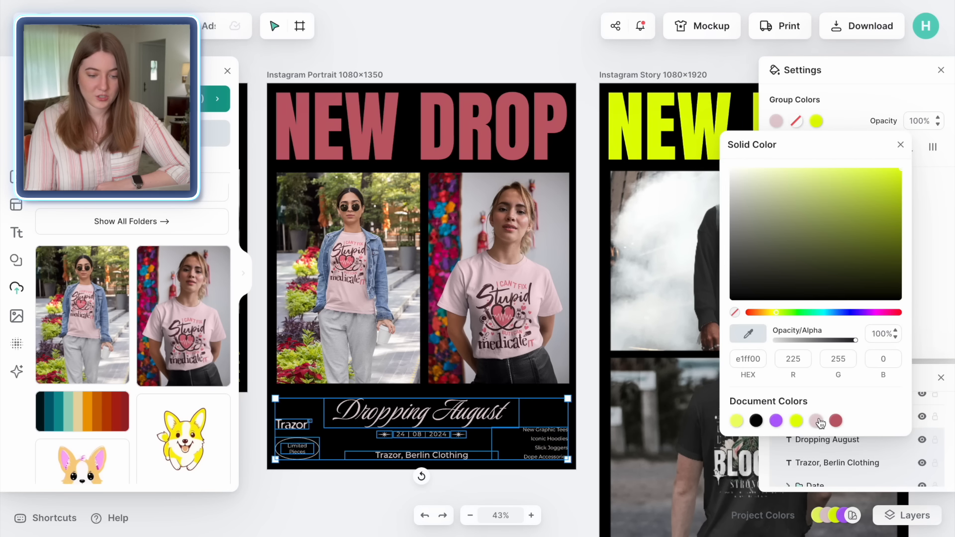
pyautogui.click(571, 482)
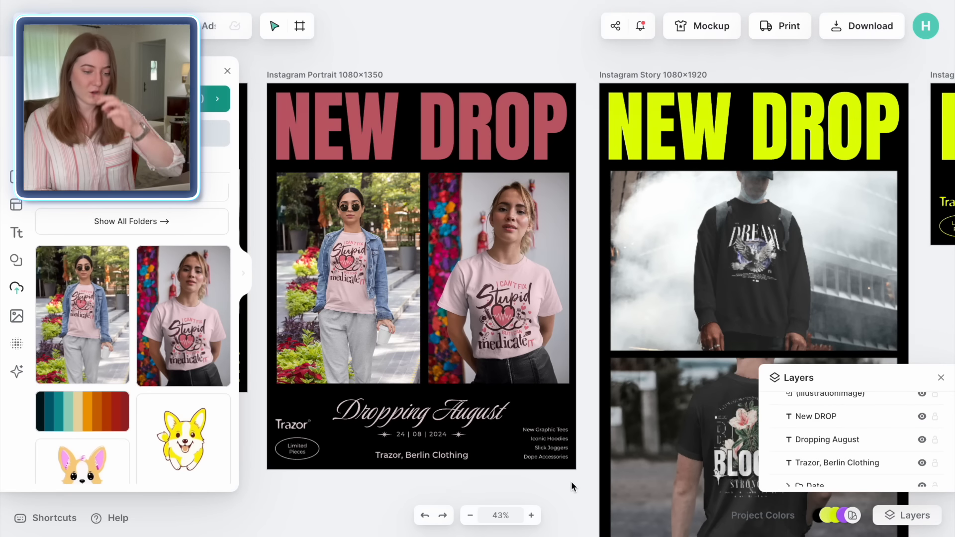
# Change "Dropping August" from script to a heavy decorative serif typeface, widening and recentering its text box to keep it on one line
pyautogui.click(425, 412)
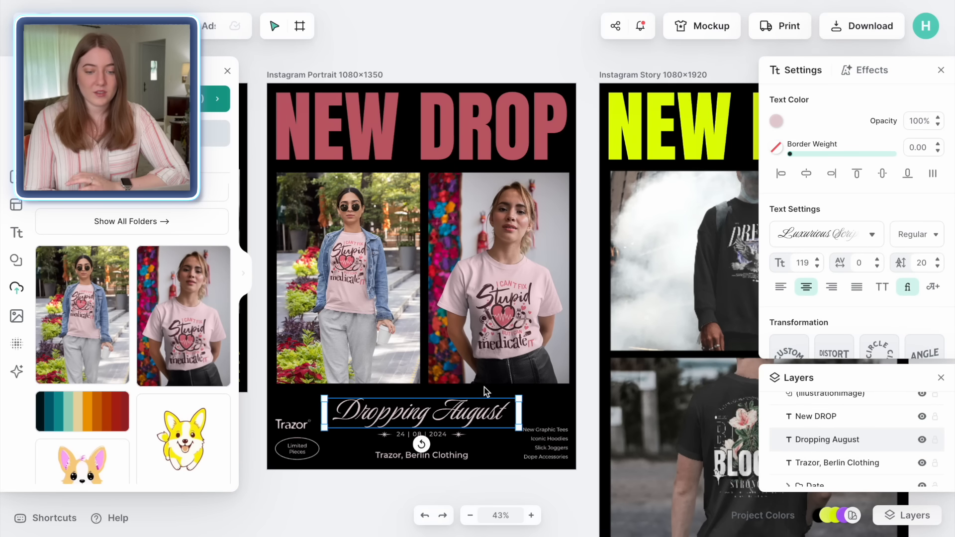
pyautogui.click(866, 241)
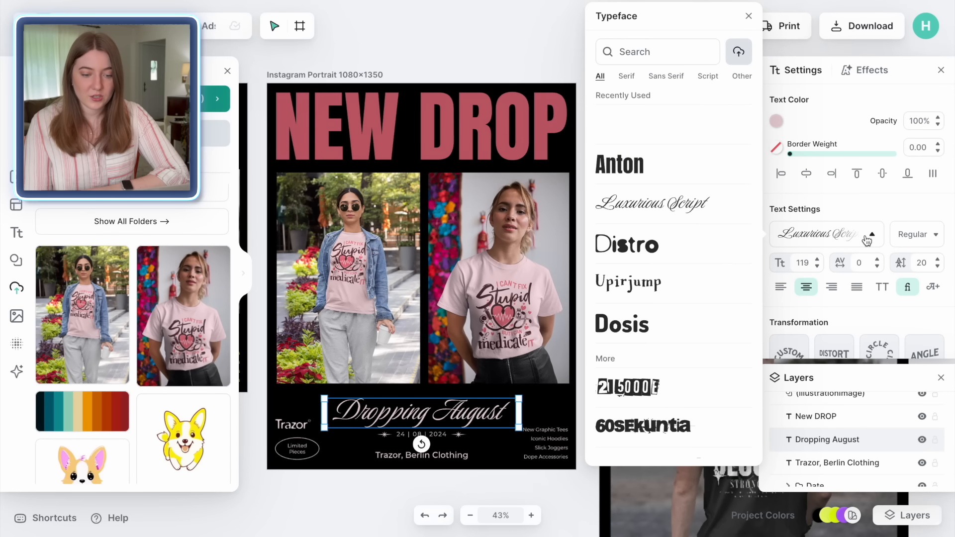
pyautogui.scroll(-3, 696, 304)
pyautogui.scroll(-6, 695, 303)
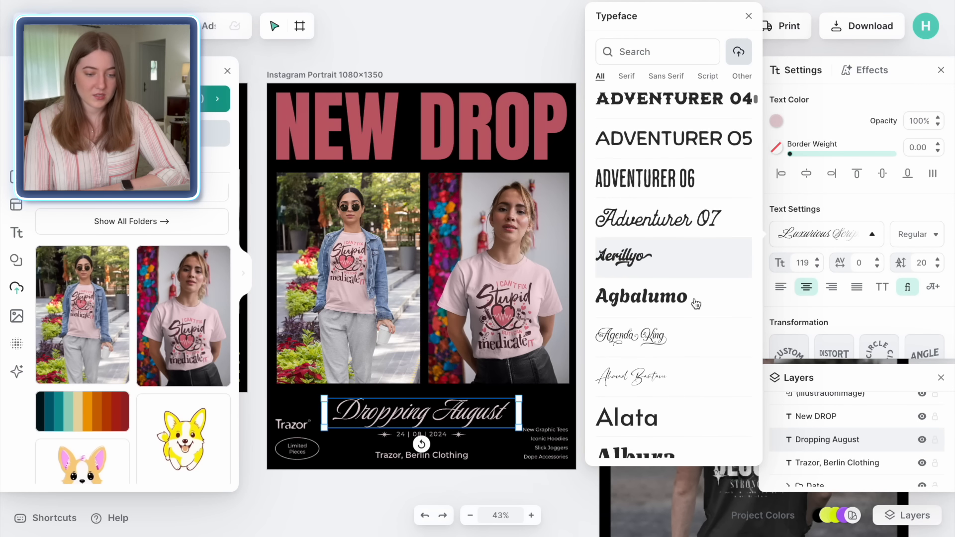
pyautogui.scroll(-10, 696, 303)
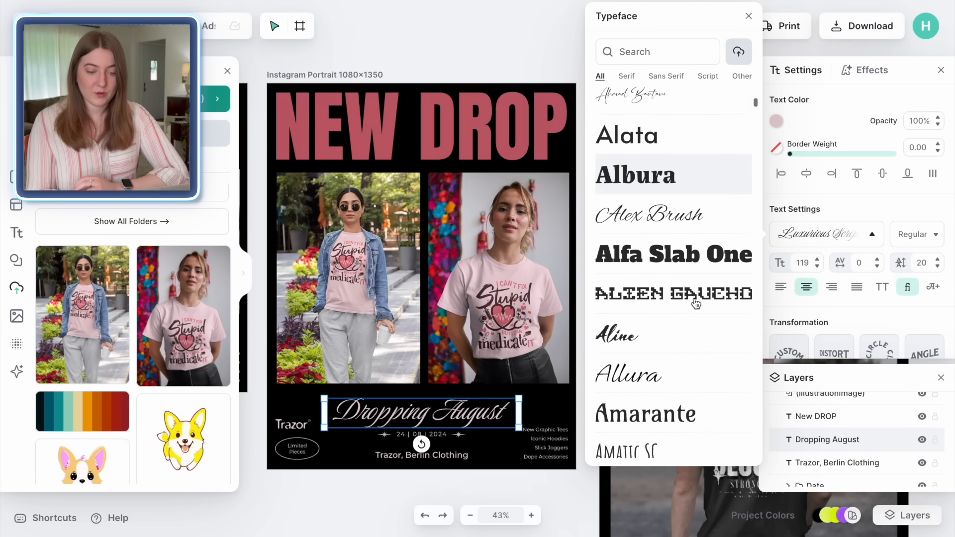
pyautogui.click(647, 261)
pyautogui.click(465, 492)
pyautogui.click(503, 417)
pyautogui.moveTo(529, 436); pyautogui.dragTo(601, 435)
pyautogui.moveTo(601, 398); pyautogui.dragTo(449, 402)
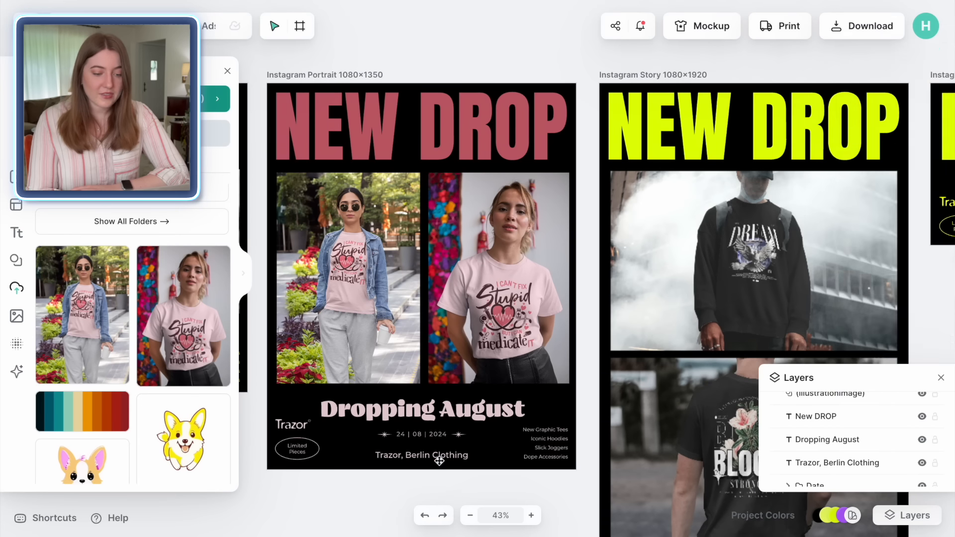
# Replace "Trazor, Berlin Clothing" on the Portrait ad with "Cute Pharmacy Gifts" and delete the Trazor logo
pyautogui.click(438, 458)
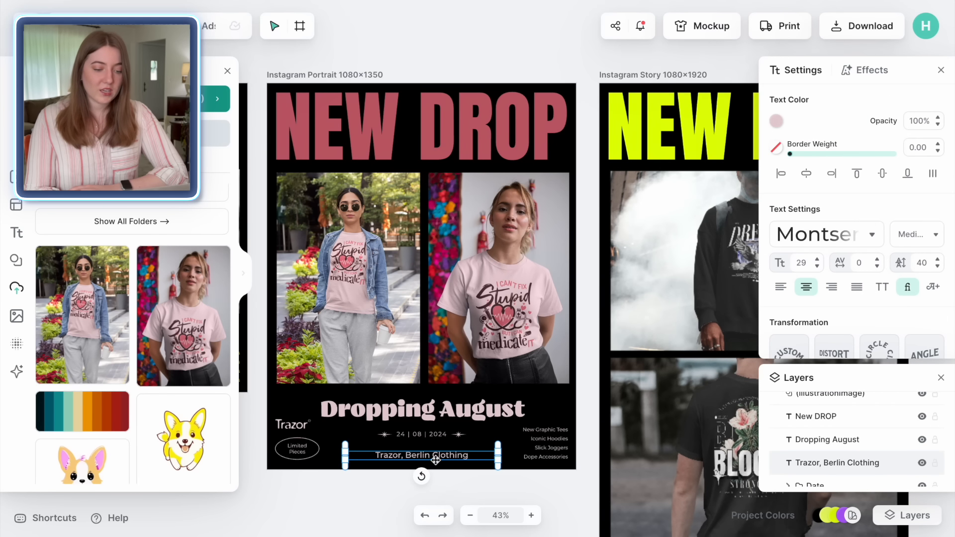
pyautogui.doubleClick(411, 456)
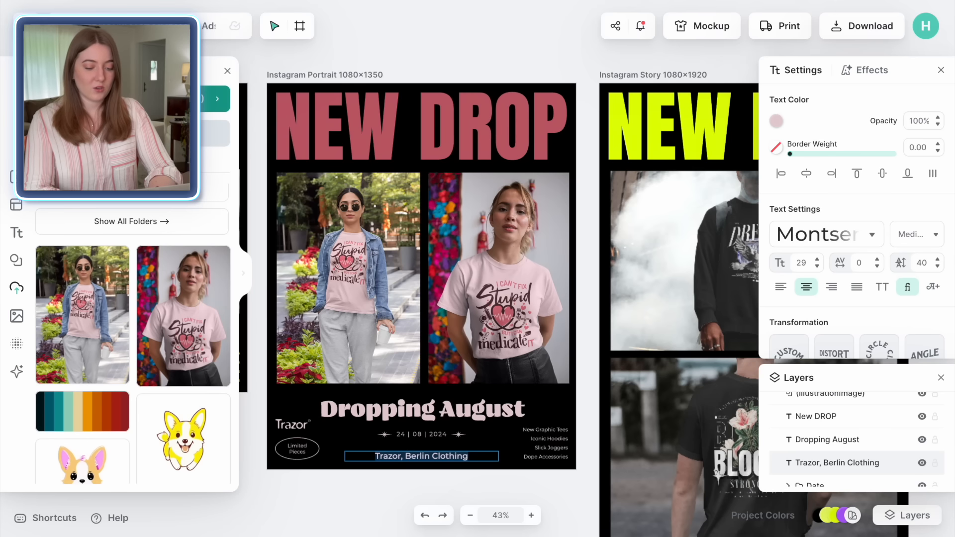
pyautogui.write('Cute')
pyautogui.press('Delete')
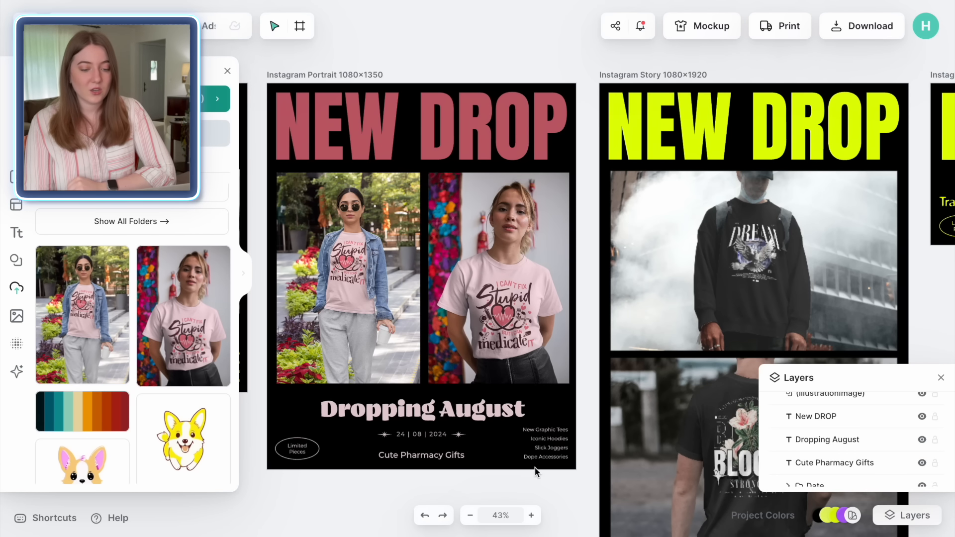
# Delete the two placeholder clothing photos from the Instagram Story artboard
pyautogui.hscroll(1, 546, 471)
pyautogui.scroll(-4, 547, 471)
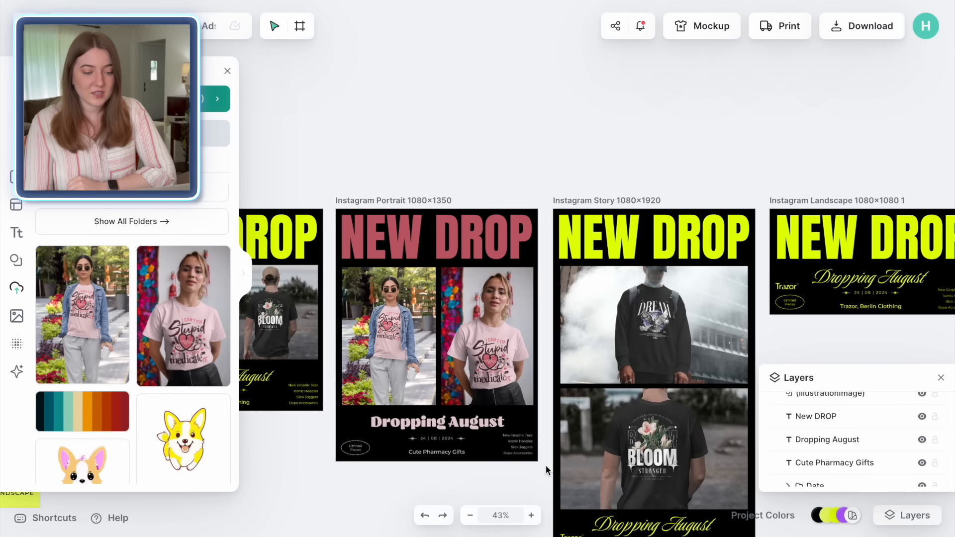
pyautogui.scroll(-3, 546, 471)
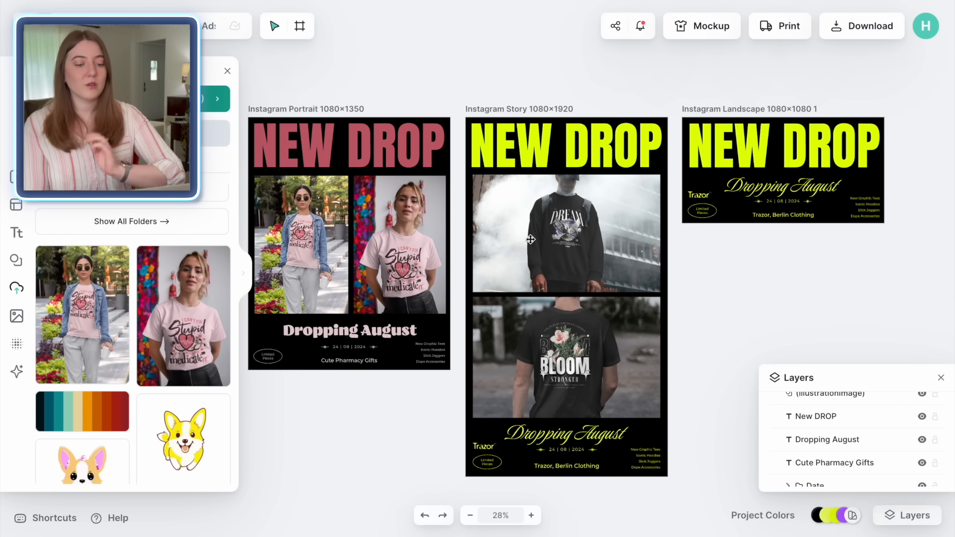
pyautogui.click(530, 239)
pyautogui.press('Delete')
# Recolor the Story ad's "NEW DROP" heading with the muted red from the document colors
pyautogui.click(501, 150)
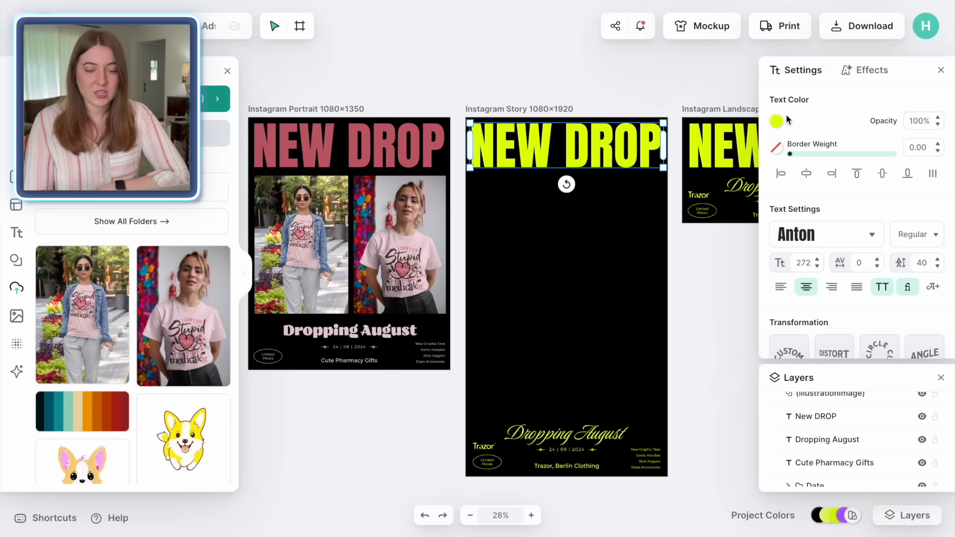
pyautogui.click(776, 120)
pyautogui.click(796, 420)
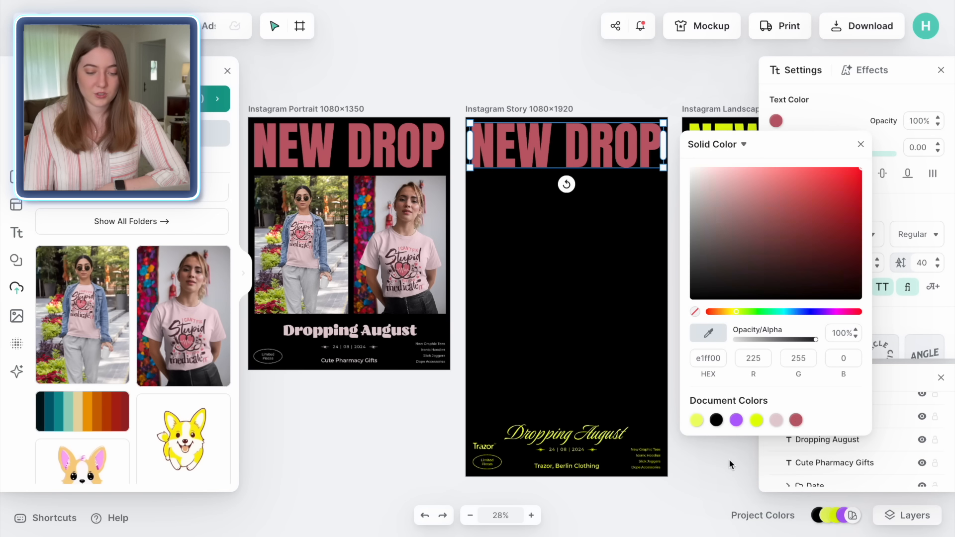
# Recolor the Story ad's "Dropping August" with the document's pale pink, set it in Anton, and center it above the date
pyautogui.click(614, 440)
pyautogui.click(776, 121)
pyautogui.click(776, 420)
pyautogui.click(915, 209)
pyautogui.click(826, 234)
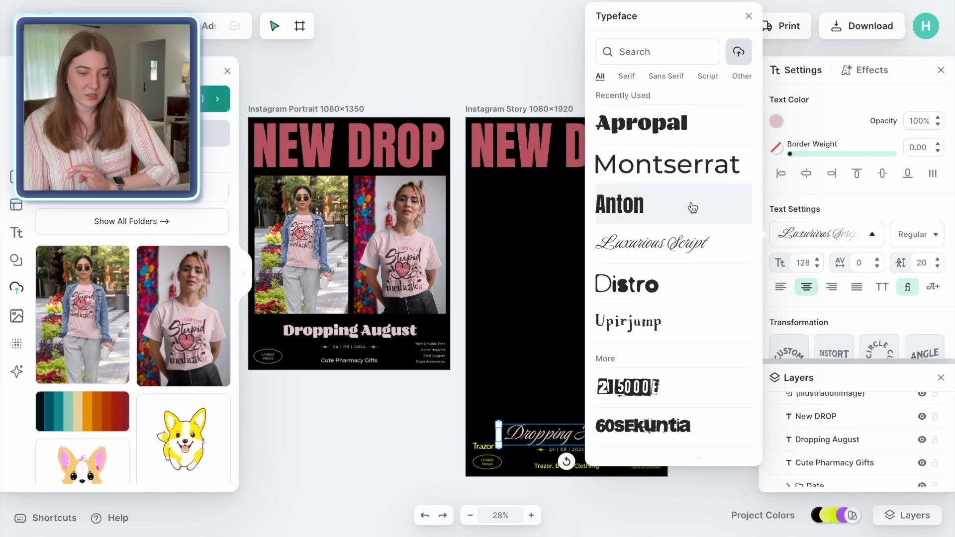
pyautogui.click(656, 207)
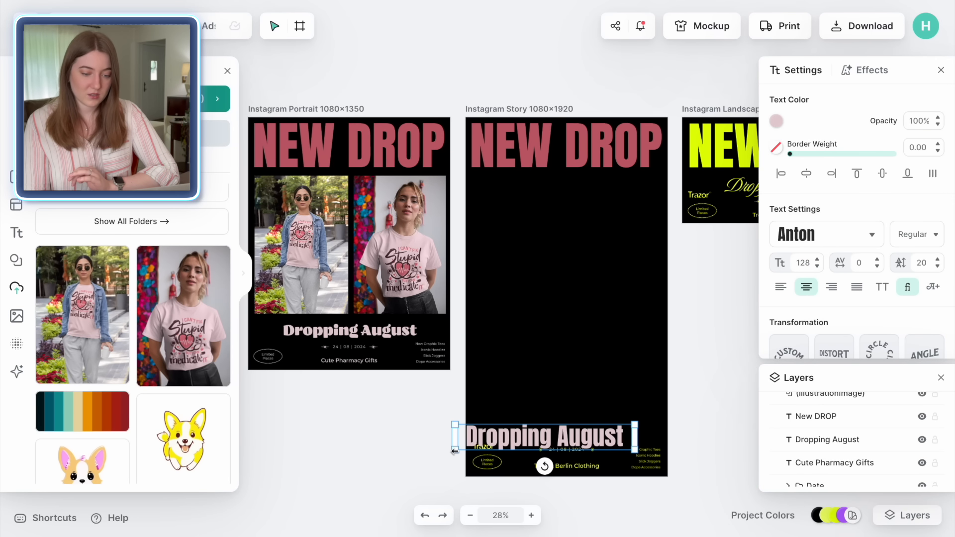
pyautogui.moveTo(420, 428); pyautogui.dragTo(693, 470)
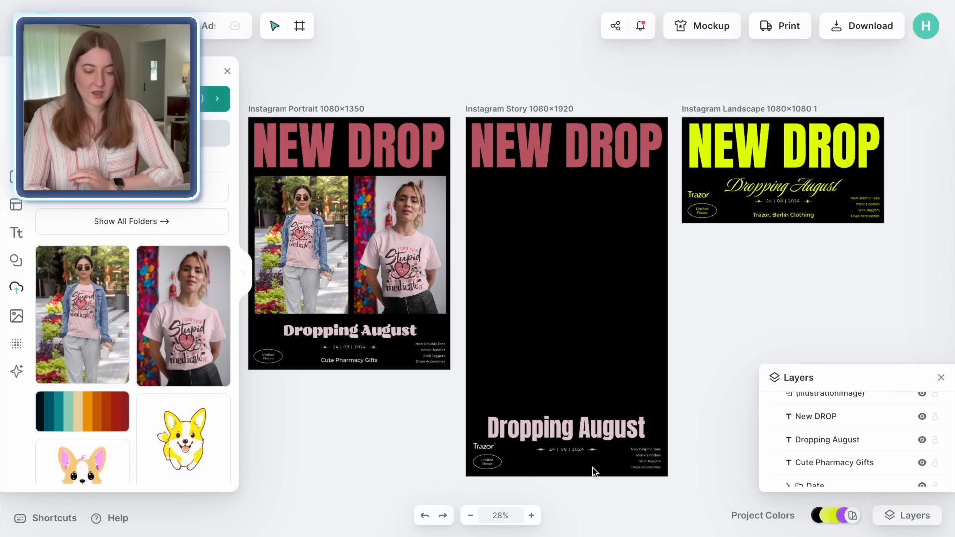
# Delete the Story ad's product list, "Limited Pieces" badge and Trazor logo, and shift "Dropping August" and the date downward
pyautogui.click(646, 458)
pyautogui.press('Delete')
pyautogui.click(486, 460)
pyautogui.press('Delete')
pyautogui.click(482, 446)
pyautogui.press('Delete')
pyautogui.moveTo(687, 461); pyautogui.dragTo(560, 414)
pyautogui.moveTo(561, 427); pyautogui.dragTo(561, 441)
# Place the denim-jacket shirt mockup on the Story ad below the heading and crop it to the model's torso
pyautogui.click(82, 308)
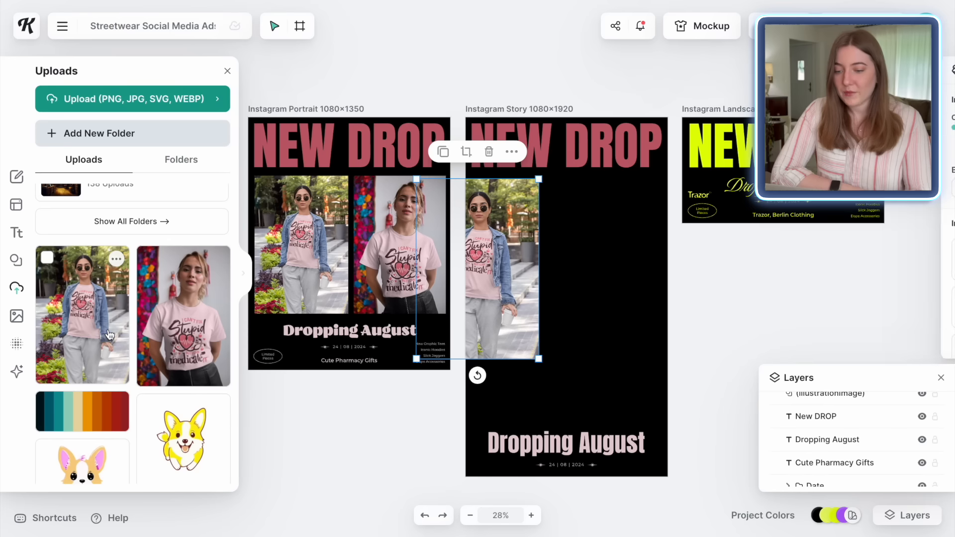
pyautogui.moveTo(504, 232); pyautogui.dragTo(553, 239)
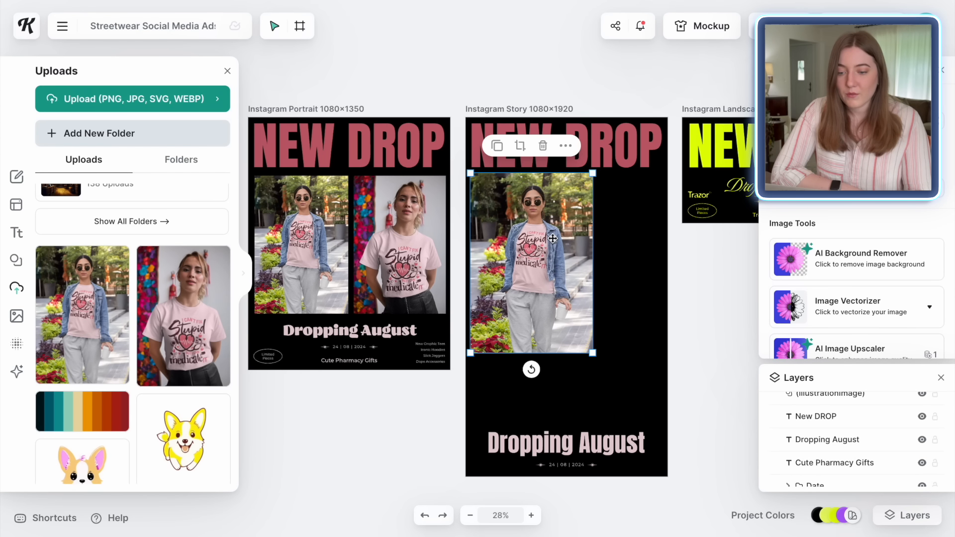
pyautogui.click(520, 145)
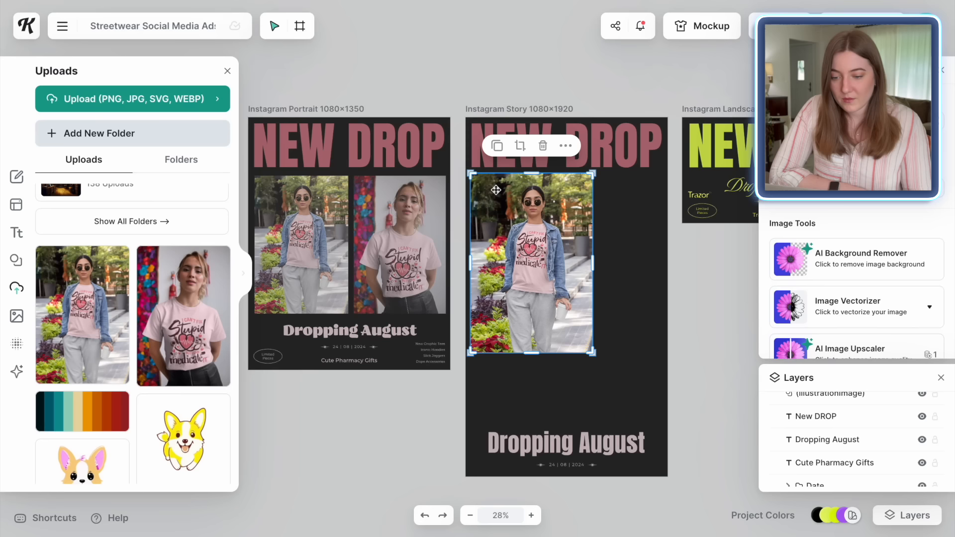
pyautogui.moveTo(470, 352); pyautogui.dragTo(470, 294)
pyautogui.click(721, 331)
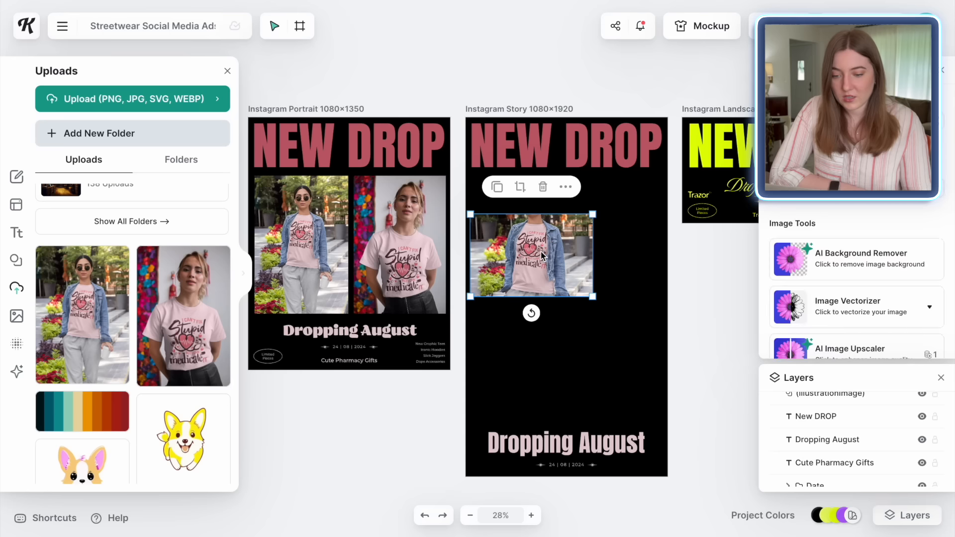
# Add the close-up shirt mockup beneath the first photo on the Story ad, cropped to the shirt and ending above "Dropping August"
pyautogui.click(188, 312)
pyautogui.moveTo(457, 197); pyautogui.dragTo(473, 294)
pyautogui.click(521, 208)
pyautogui.click(679, 435)
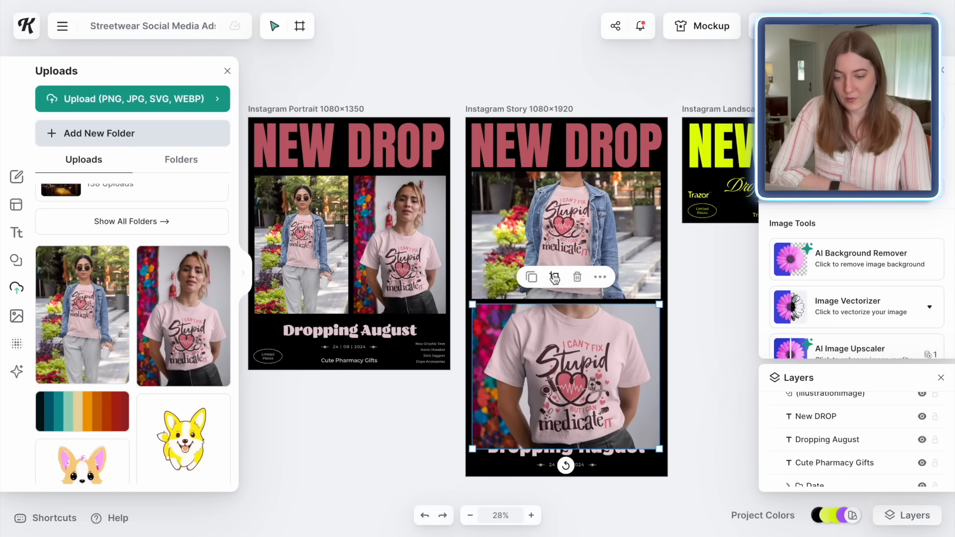
pyautogui.doubleClick(567, 441)
pyautogui.click(714, 399)
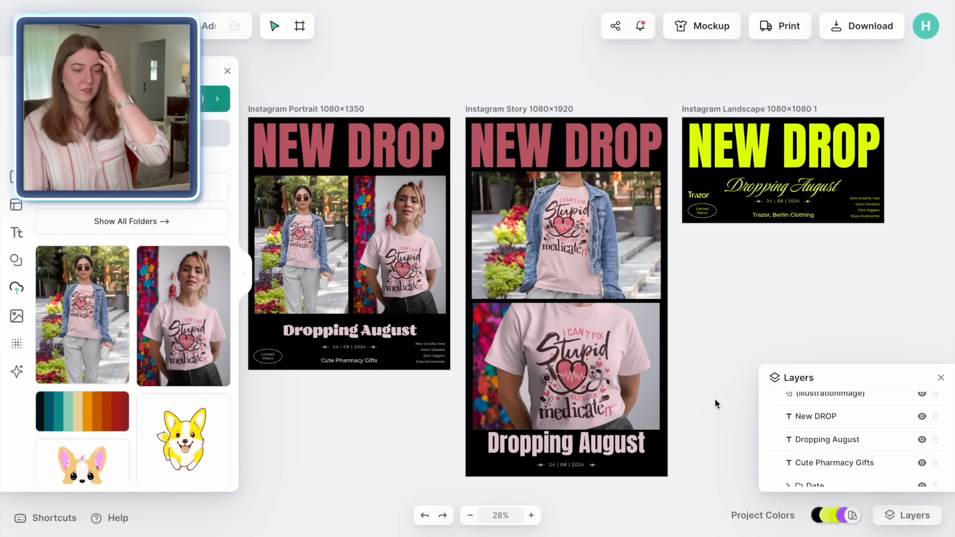
# Download only the Instagram Portrait 1080×1350 and Instagram Story 1080×1920 artboards
pyautogui.hscroll(-1, 399, 437)
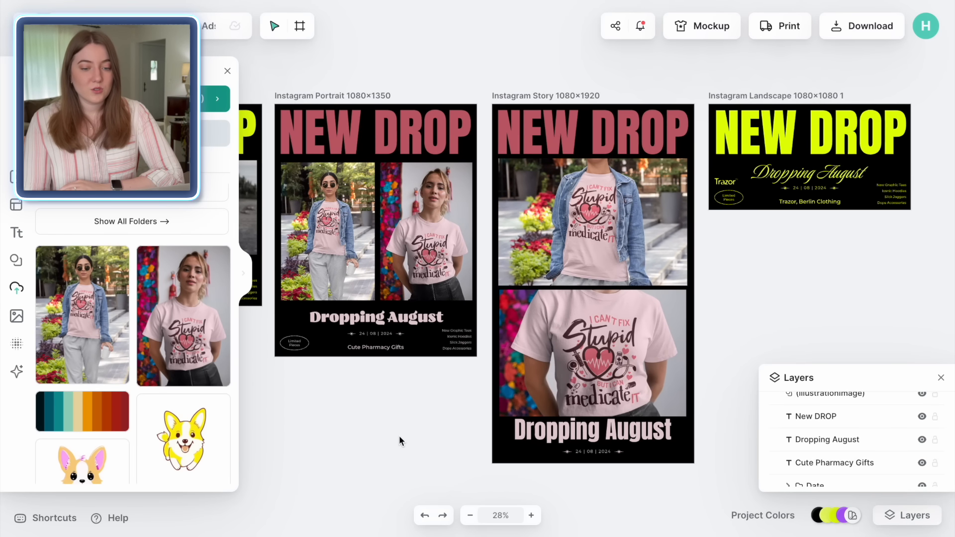
pyautogui.click(862, 32)
pyautogui.click(892, 116)
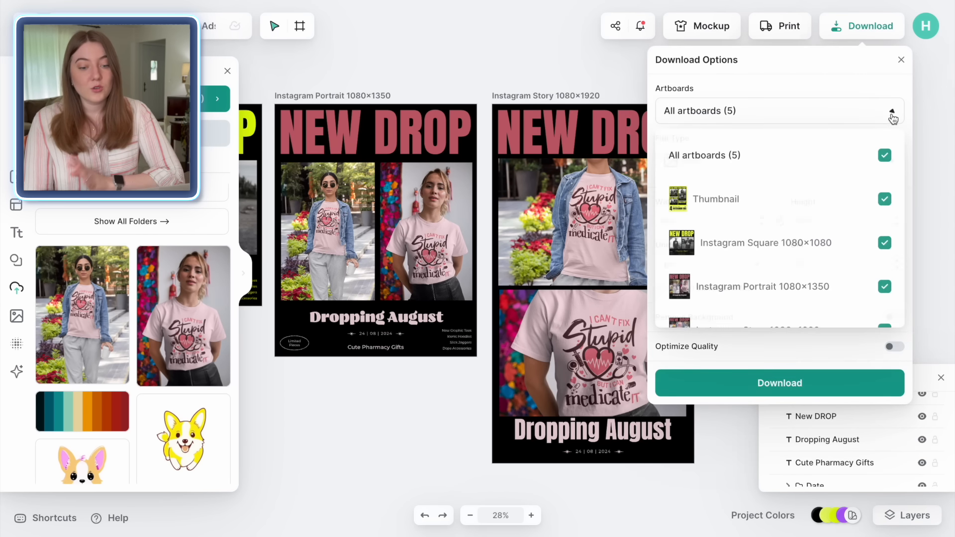
pyautogui.click(884, 156)
pyautogui.scroll(-1, 860, 228)
pyautogui.click(884, 220)
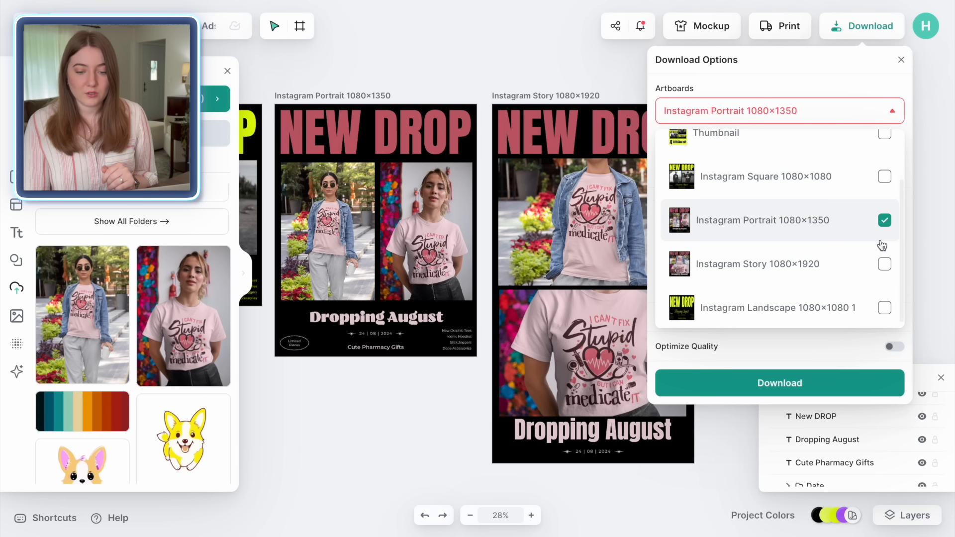
pyautogui.click(885, 267)
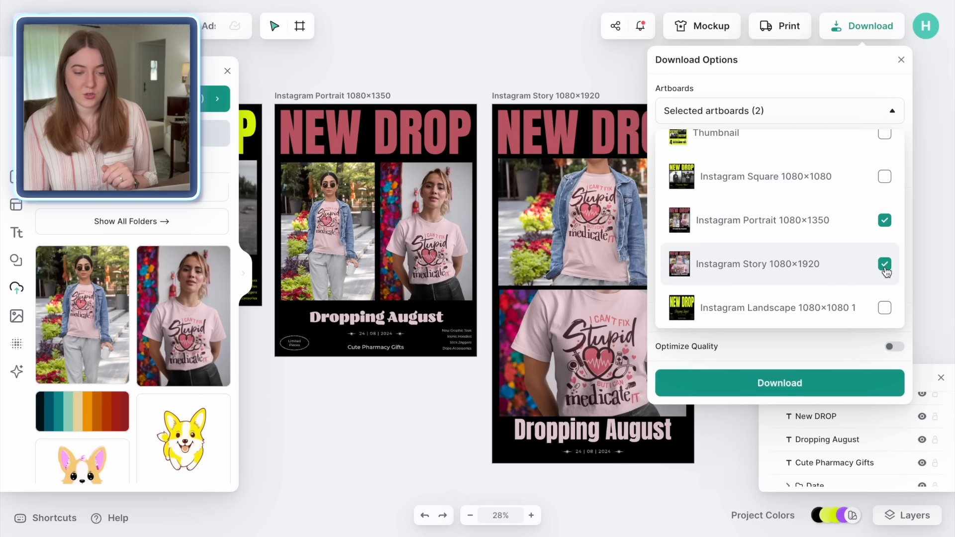
pyautogui.click(801, 383)
pyautogui.click(735, 392)
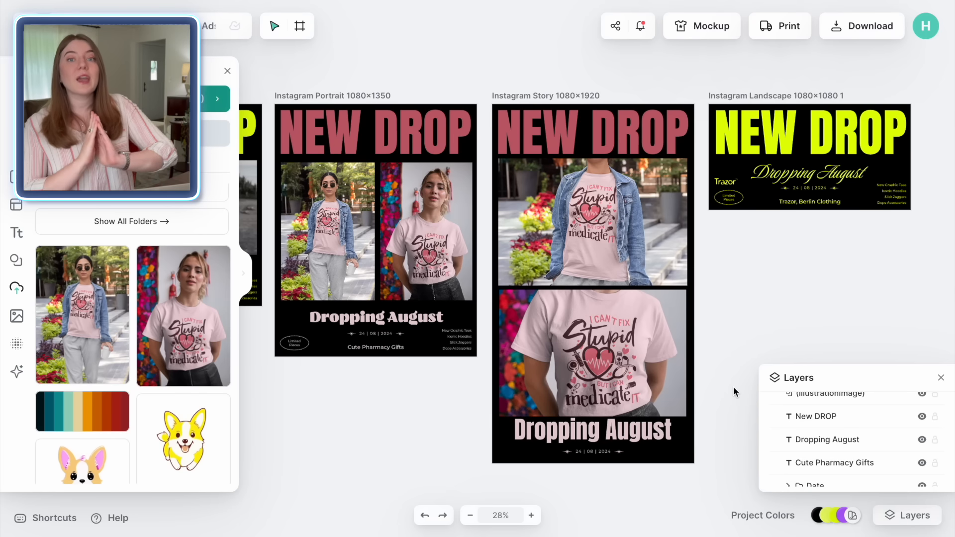